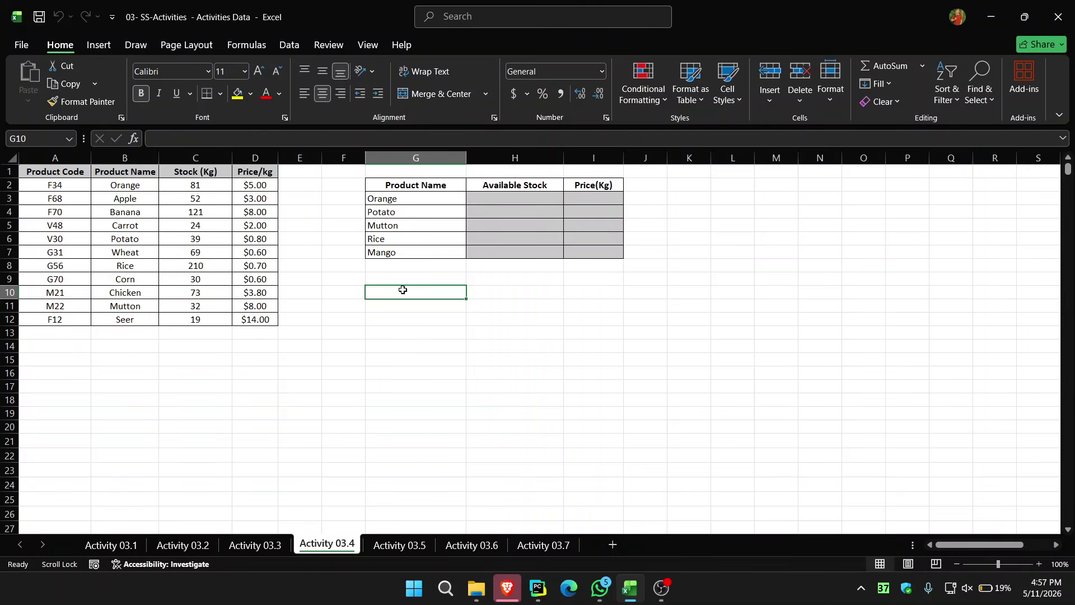
Enter =VLOOKUP(G3,B2:D12,2,FALSE) in H3 to look up the available stock for Orange.
{"action": "left_click", "coordinate": [354, 358]}
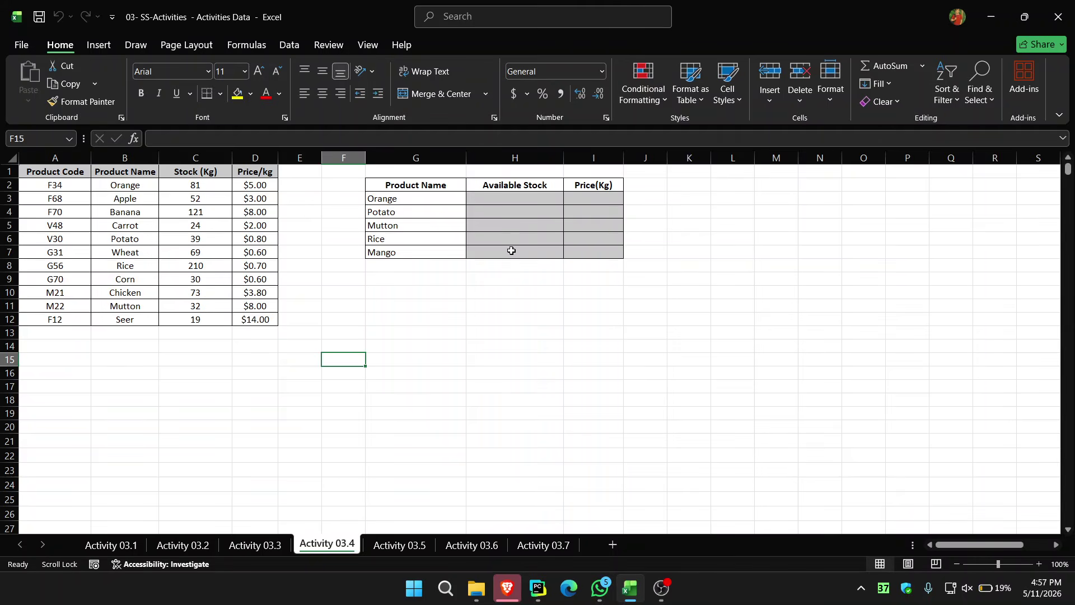
{"action": "left_click", "coordinate": [502, 195]}
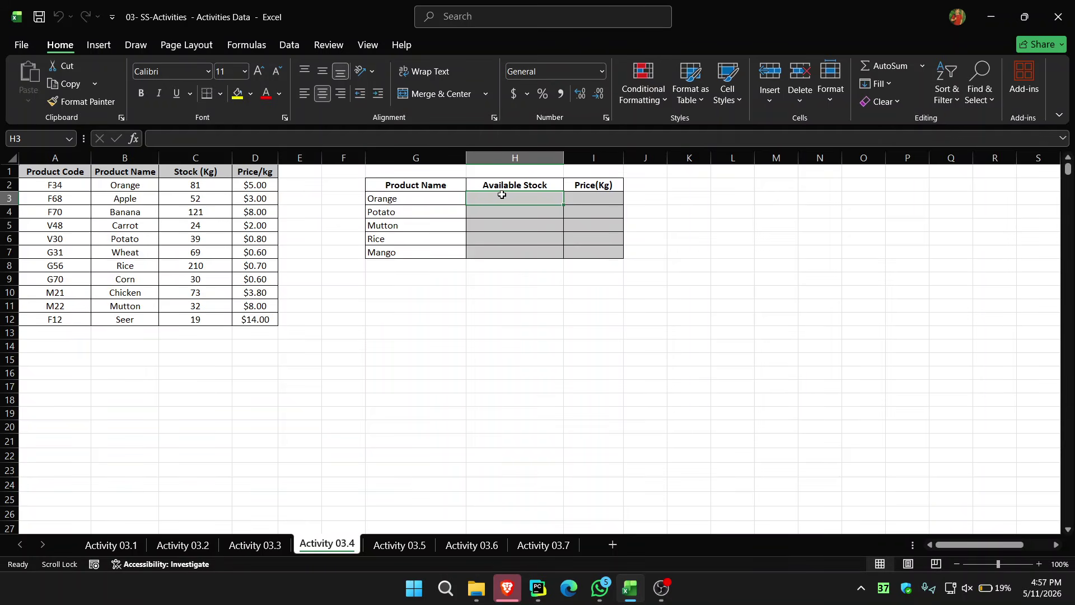
{"action": "type", "text": "=vlk"}
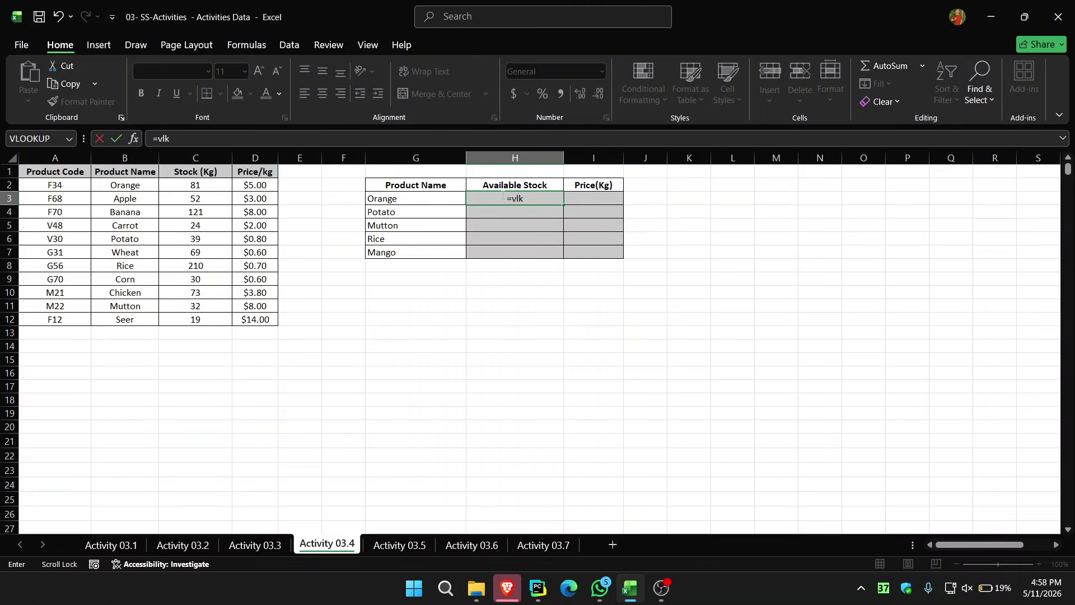
{"action": "key", "text": "BackSpace"}
{"action": "double_click", "coordinate": [539, 214]}
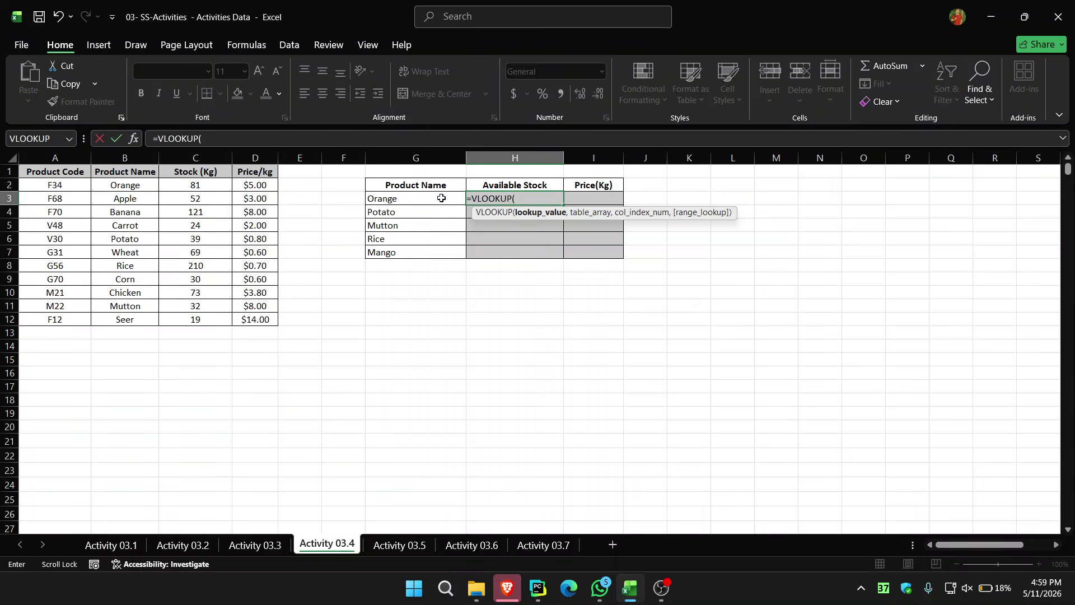
{"action": "left_click", "coordinate": [441, 198]}
{"action": "type", "text": ","}
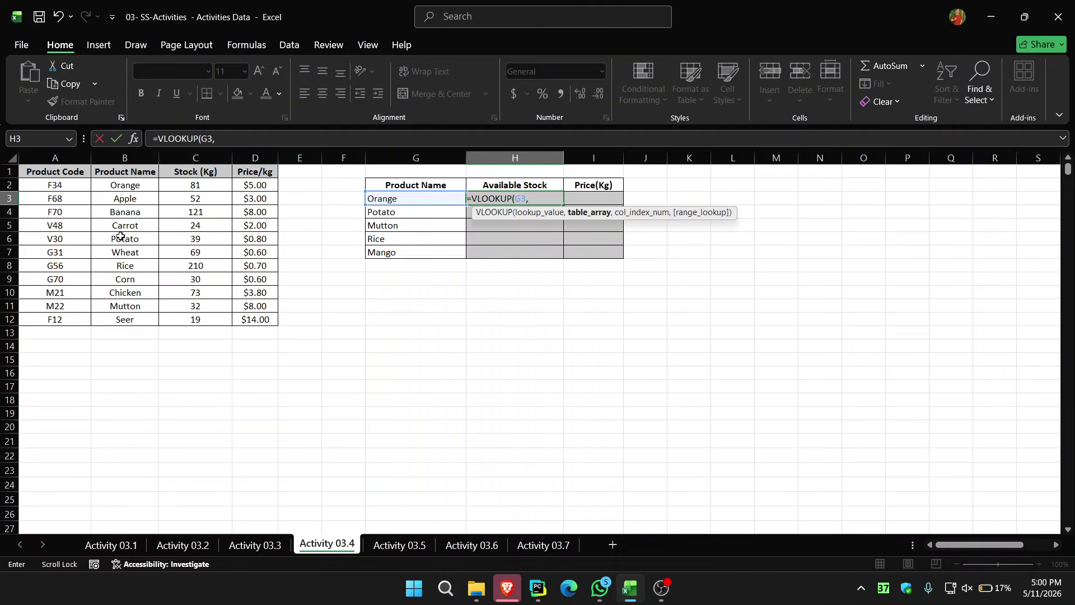
{"action": "left_click_drag", "start_coordinate": [130, 187], "coordinate": [246, 320]}
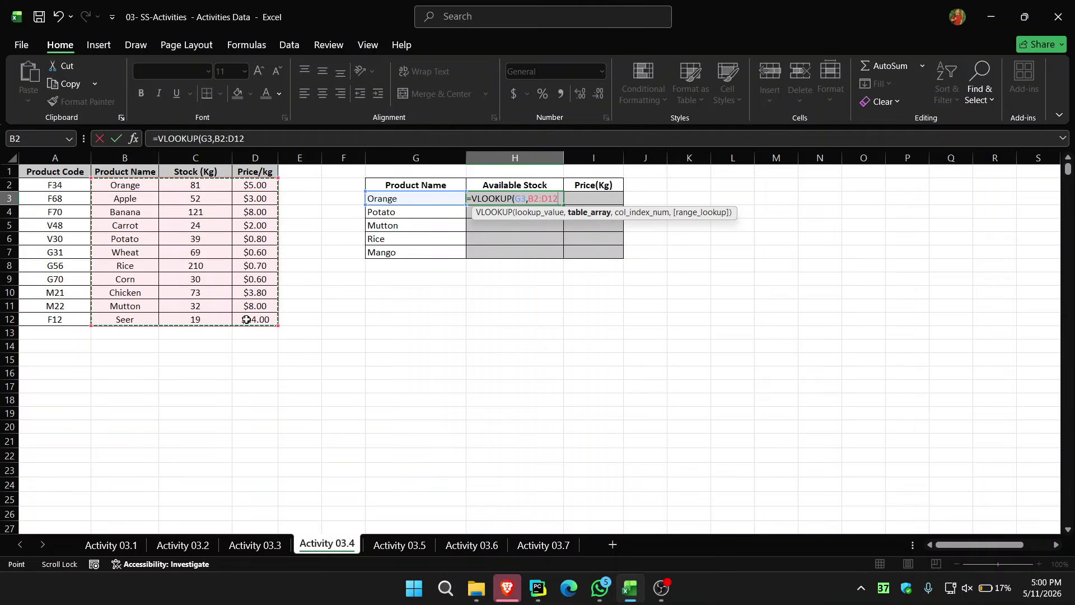
{"action": "type", "text": ","}
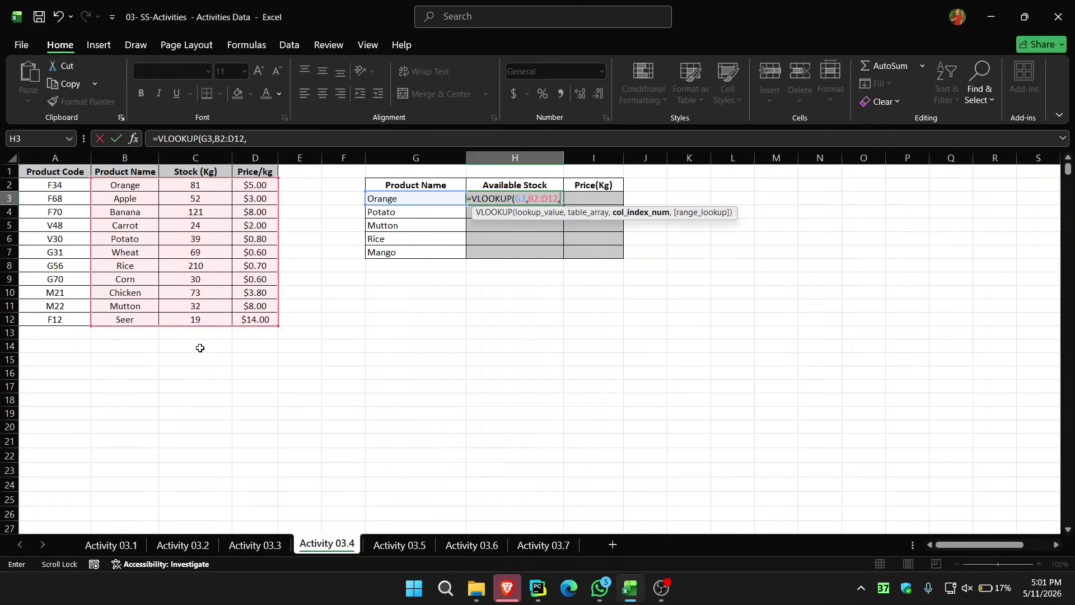
{"action": "type", "text": "2"}
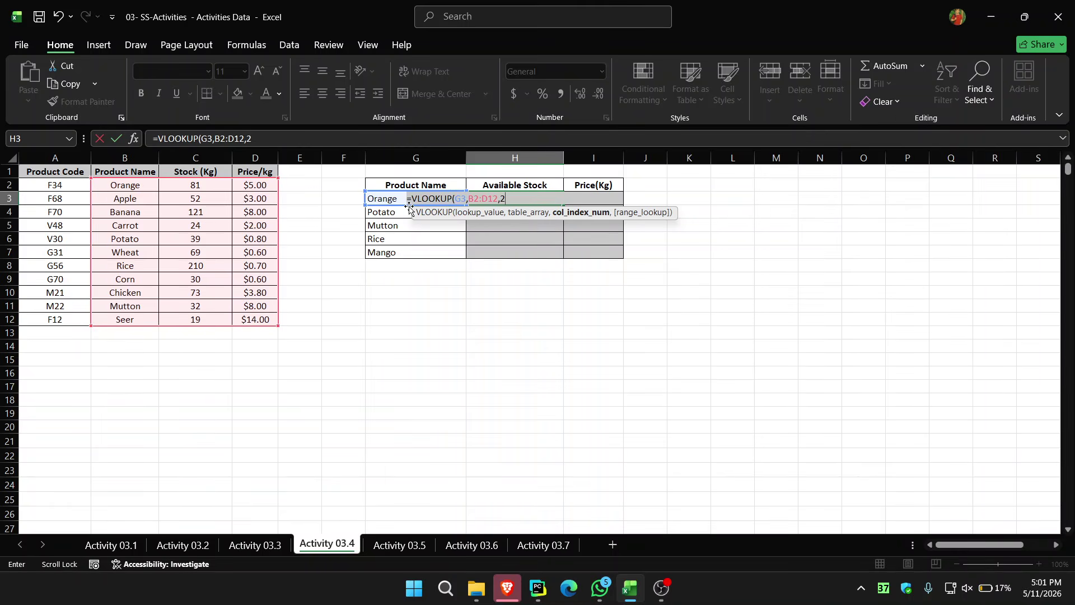
{"action": "type", "text": ","}
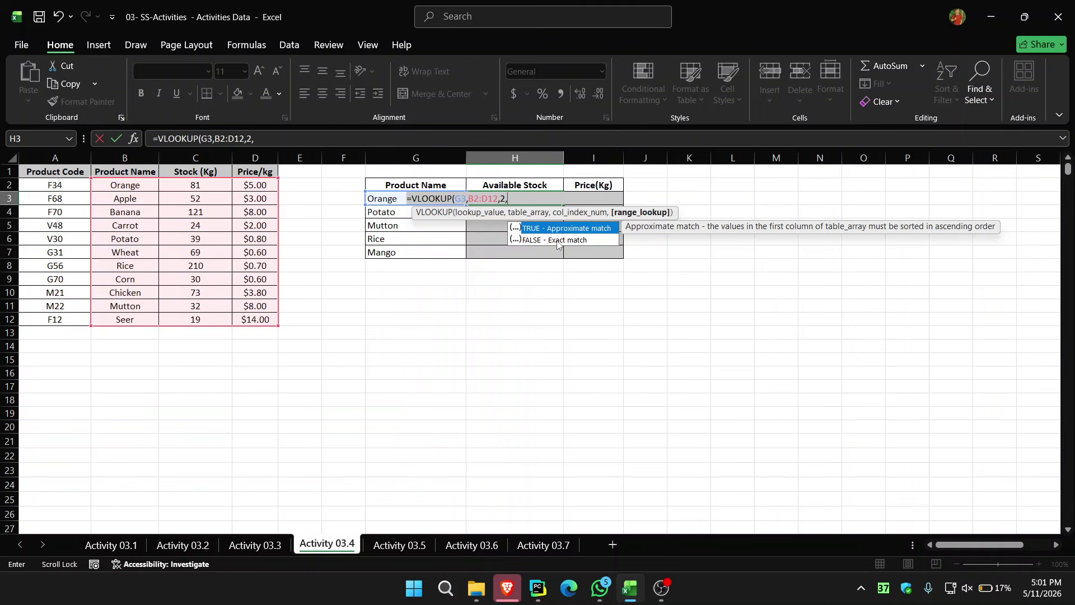
{"action": "double_click", "coordinate": [557, 241]}
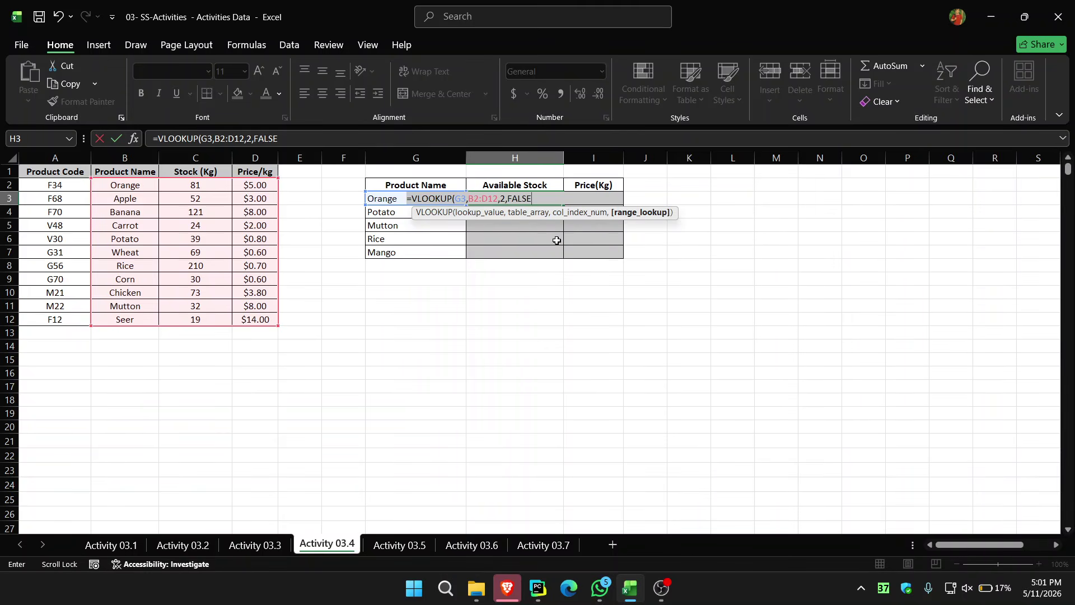
{"action": "key", "text": "Return"}
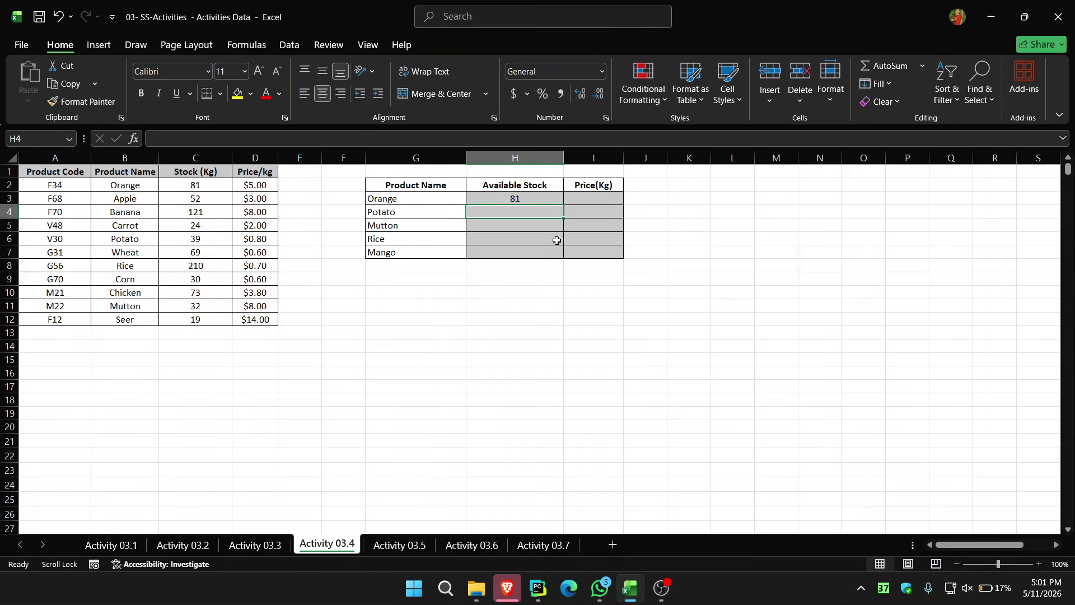
Fill the Orange stock formula down the Available Stock column from H3 through H7.
{"action": "left_click", "coordinate": [178, 185]}
{"action": "left_click", "coordinate": [501, 198]}
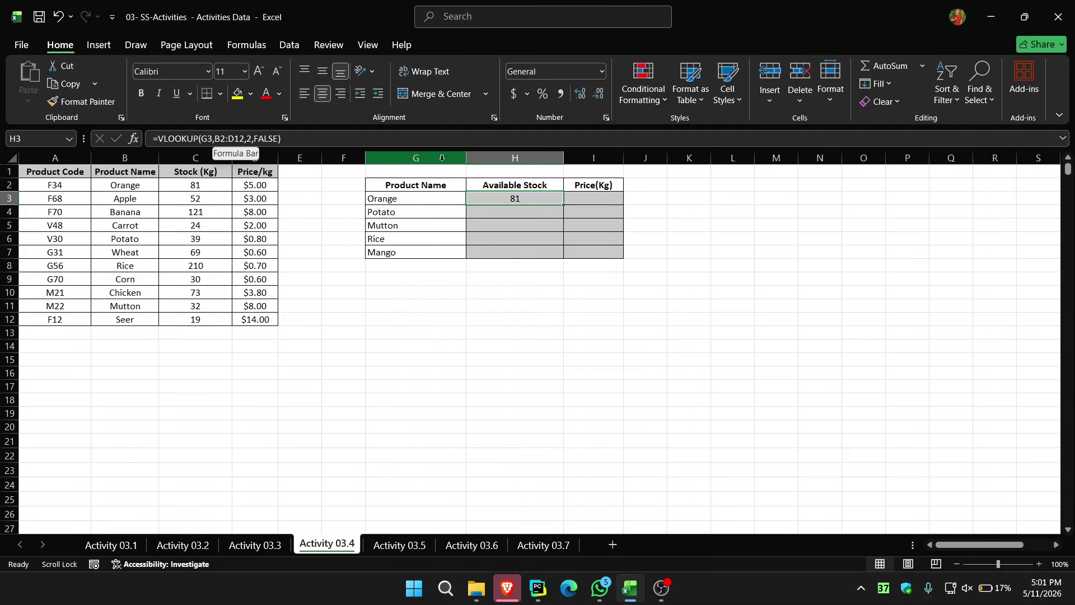
{"action": "left_click", "coordinate": [480, 211]}
{"action": "left_click_drag", "start_coordinate": [482, 220], "coordinate": [482, 246]}
{"action": "left_click", "coordinate": [484, 251]}
{"action": "left_click", "coordinate": [498, 201]}
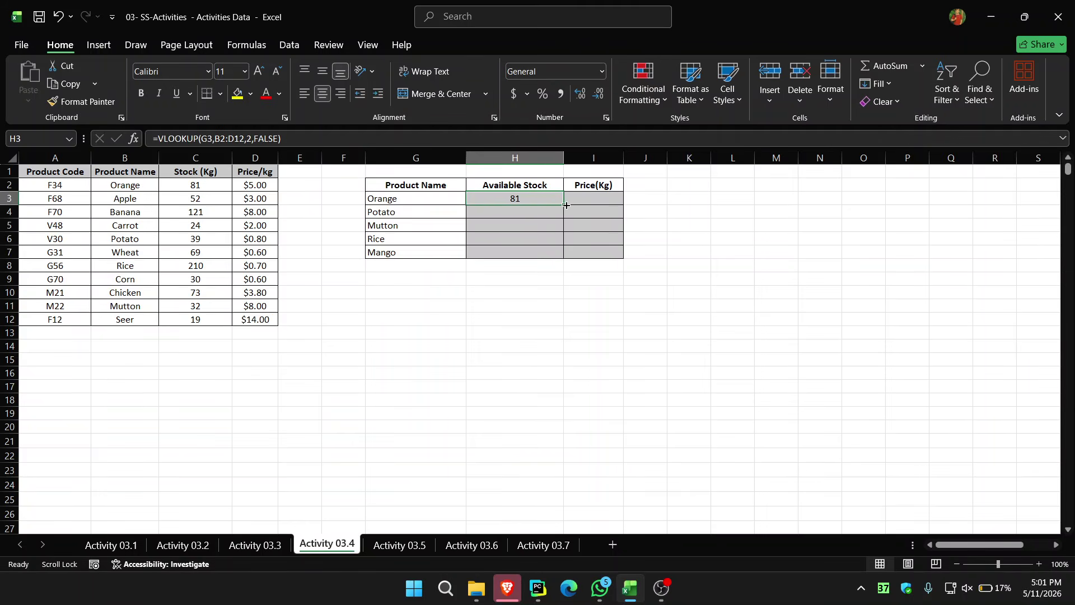
{"action": "left_click_drag", "start_coordinate": [566, 206], "coordinate": [566, 257]}
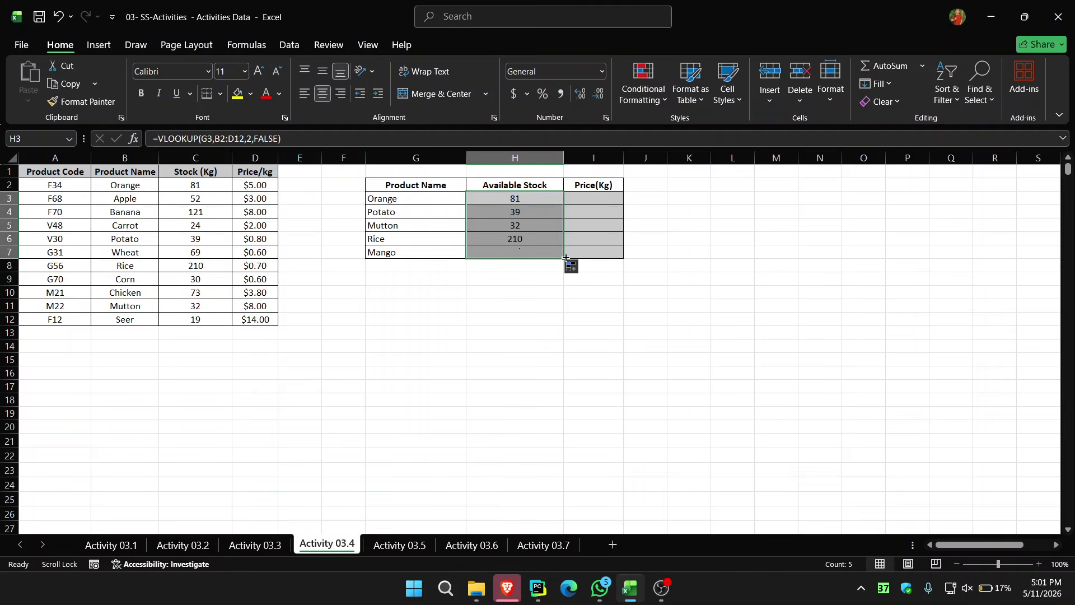
Examine the lookup ranges used by the Available Stock formulas for Orange, Potato, Mutton and Rice.
{"action": "double_click", "coordinate": [521, 239]}
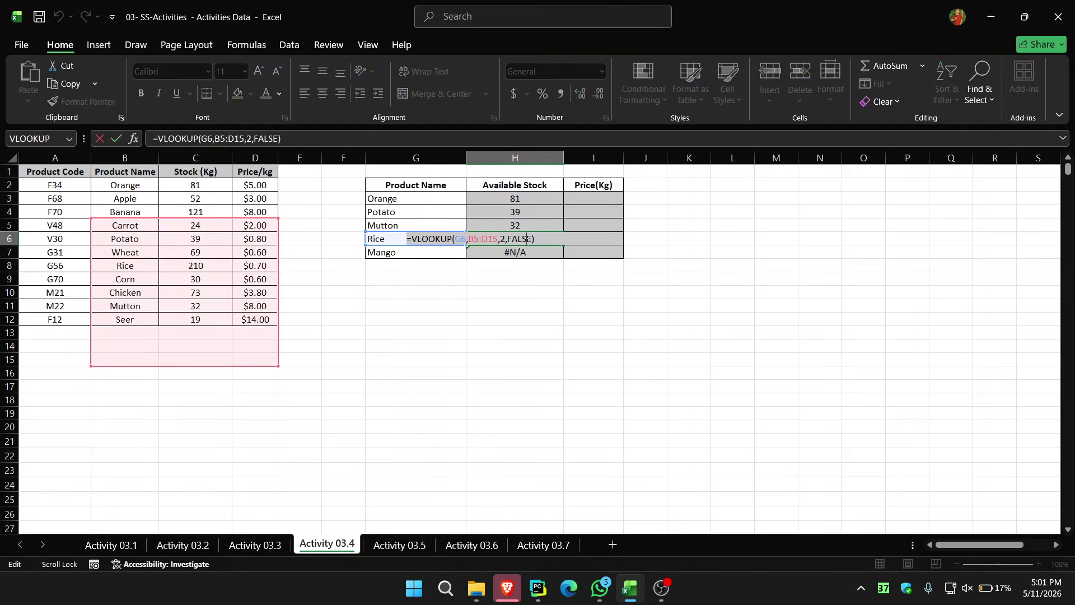
{"action": "double_click", "coordinate": [532, 200]}
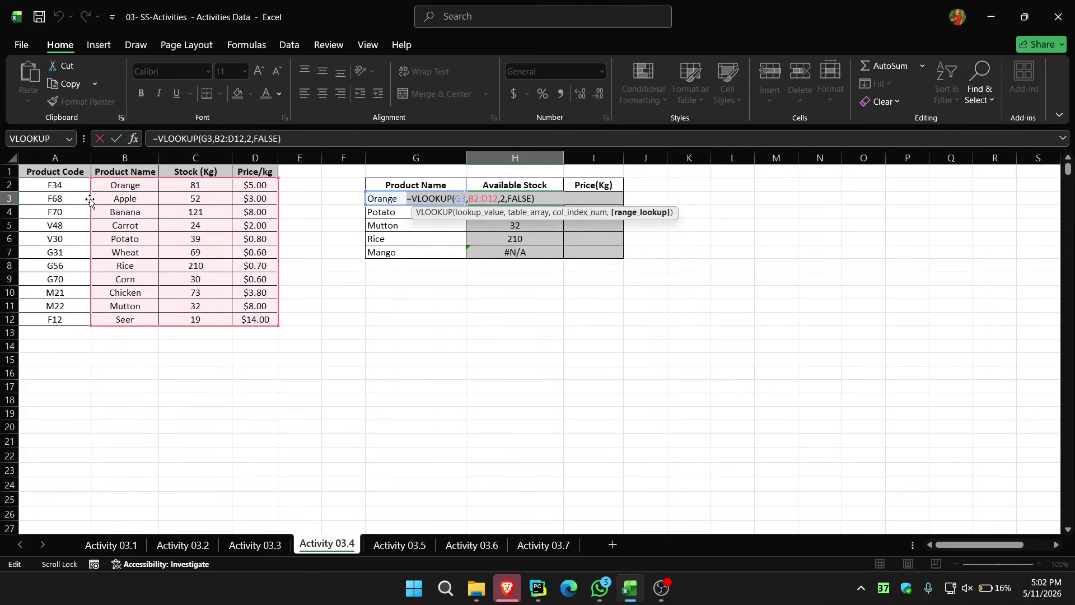
{"action": "key", "text": "Return"}
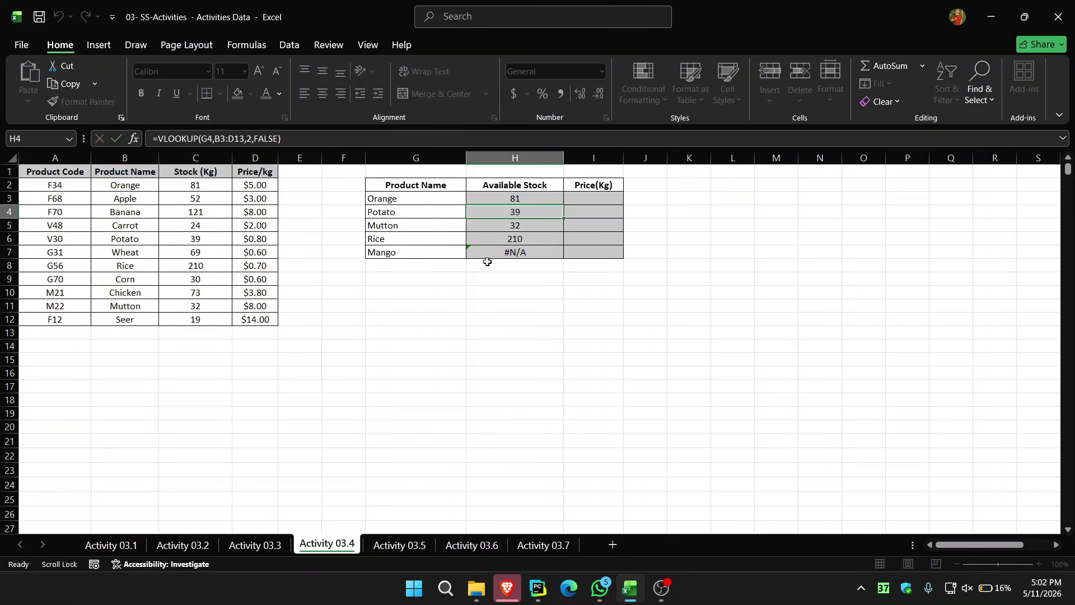
{"action": "double_click", "coordinate": [509, 211]}
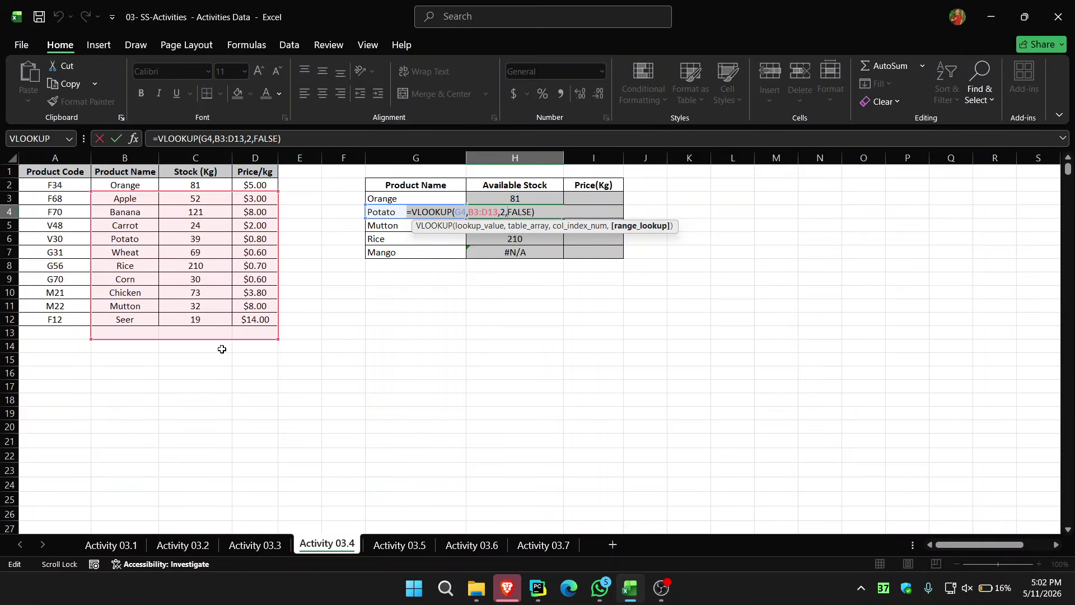
{"action": "key", "text": "Return"}
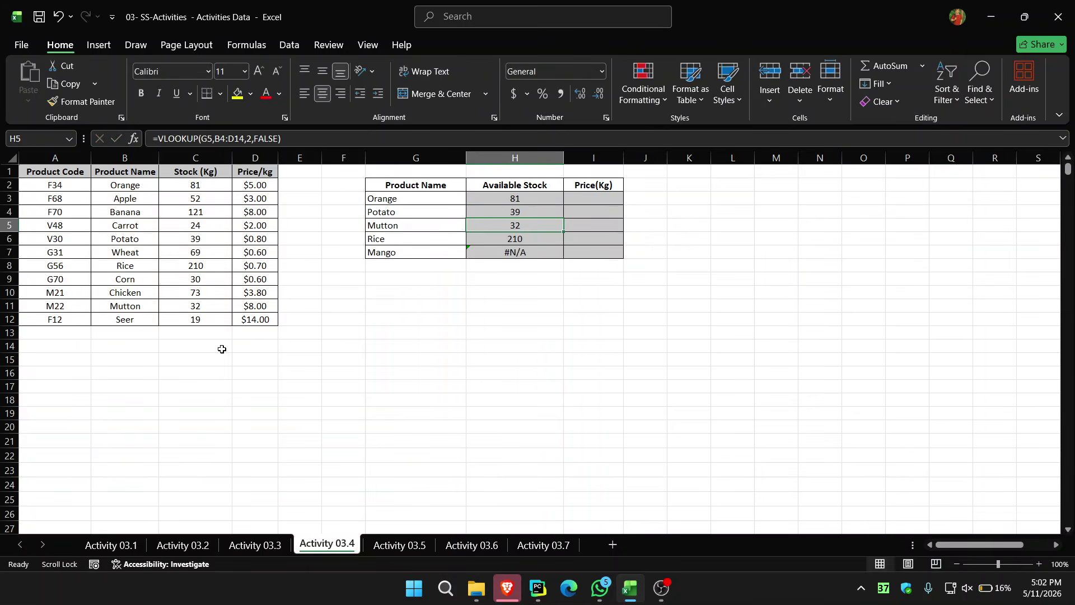
{"action": "double_click", "coordinate": [494, 226]}
{"action": "key", "text": "Return"}
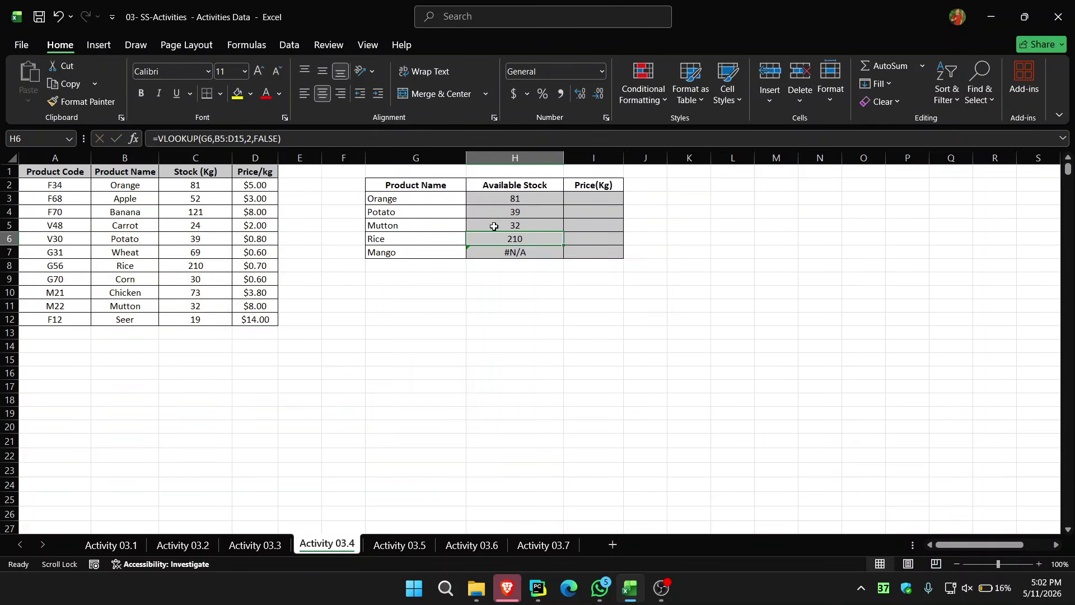
{"action": "left_click", "coordinate": [499, 200]}
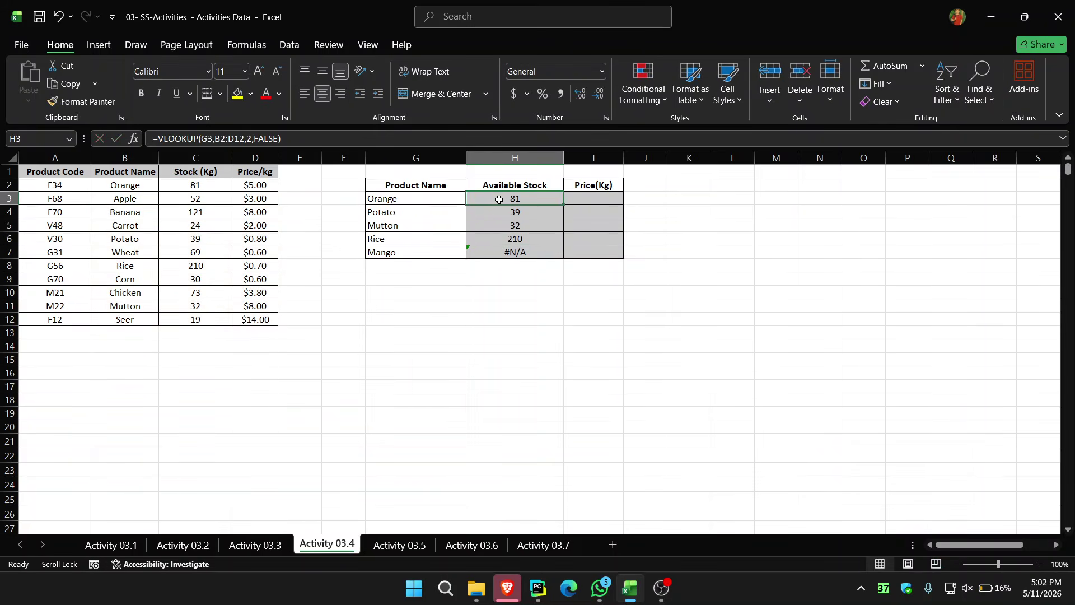
{"action": "left_click", "coordinate": [234, 138]}
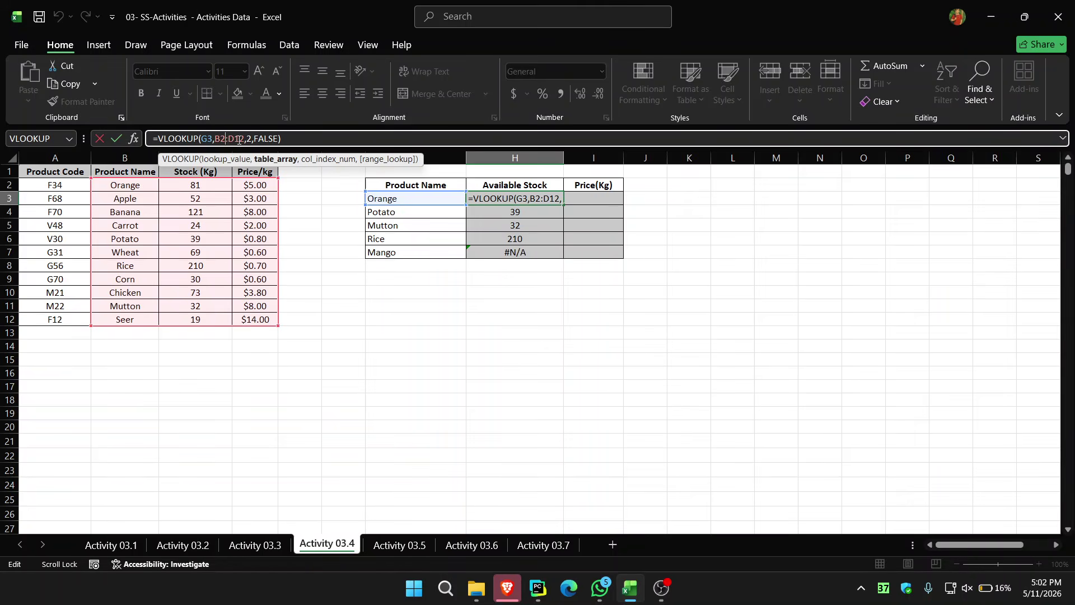
{"action": "left_click", "coordinate": [216, 136]}
{"action": "key", "text": "Return"}
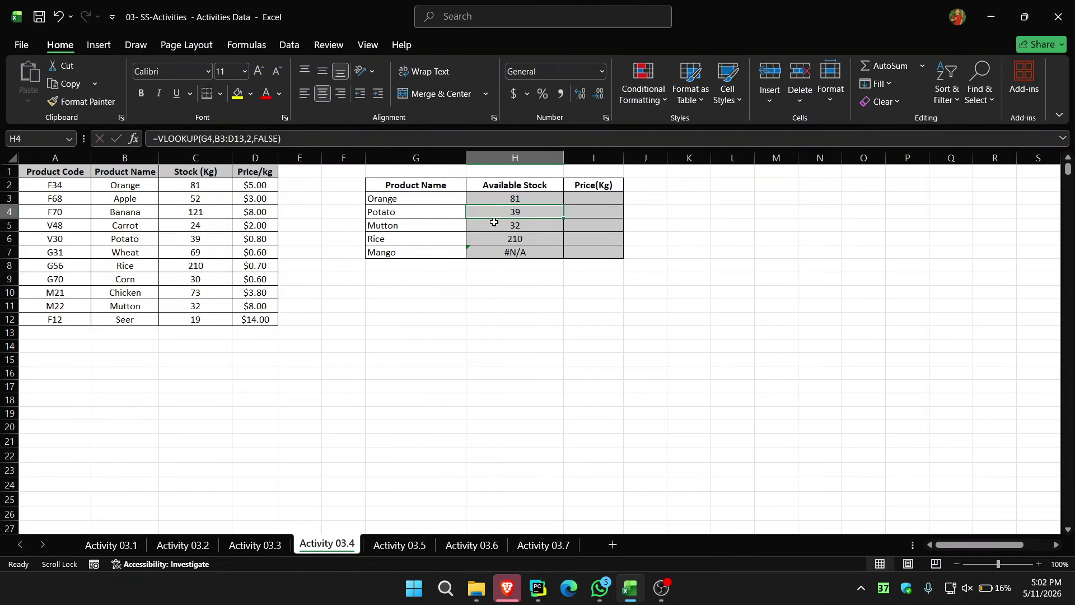
{"action": "left_click", "coordinate": [499, 229]}
{"action": "double_click", "coordinate": [499, 229]}
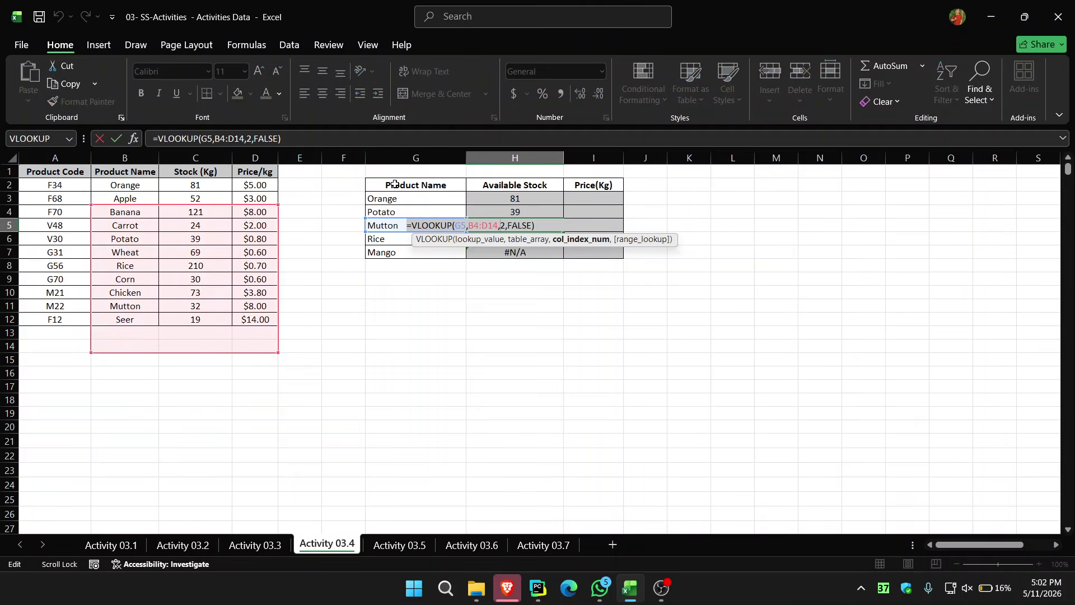
{"action": "key", "text": "Return"}
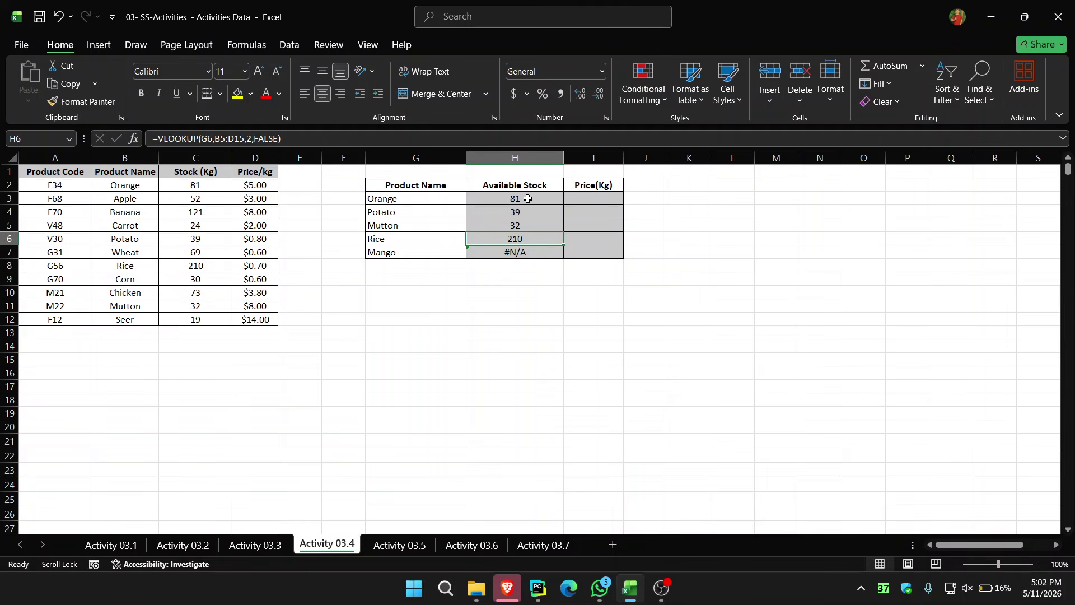
Make the table range in the H3 formula absolute, giving =VLOOKUP(G3,$B$2:$D$12,2,FALSE).
{"action": "left_click", "coordinate": [528, 198]}
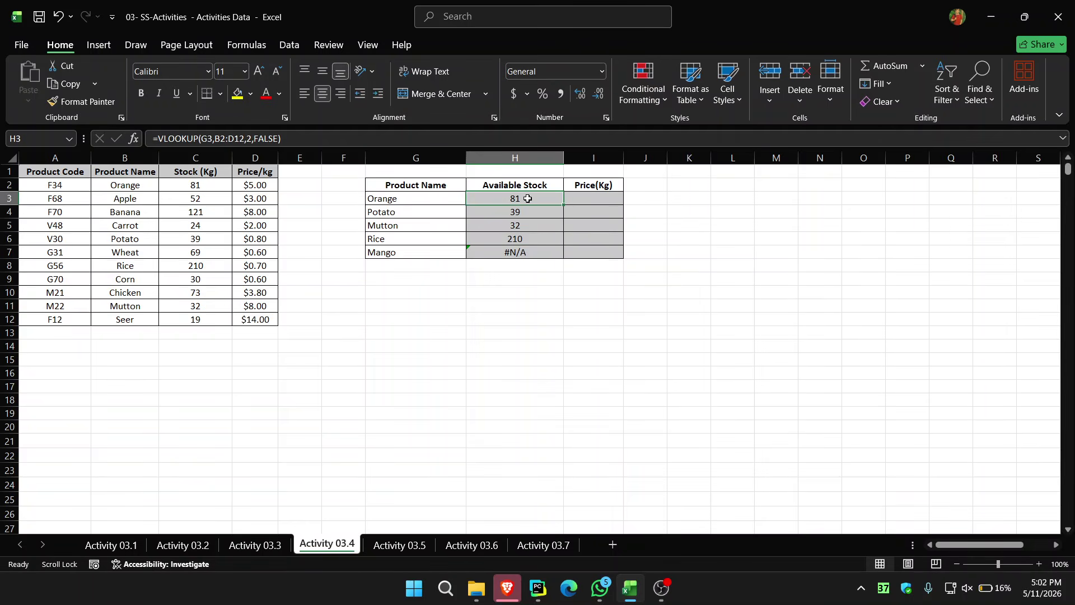
{"action": "double_click", "coordinate": [528, 198]}
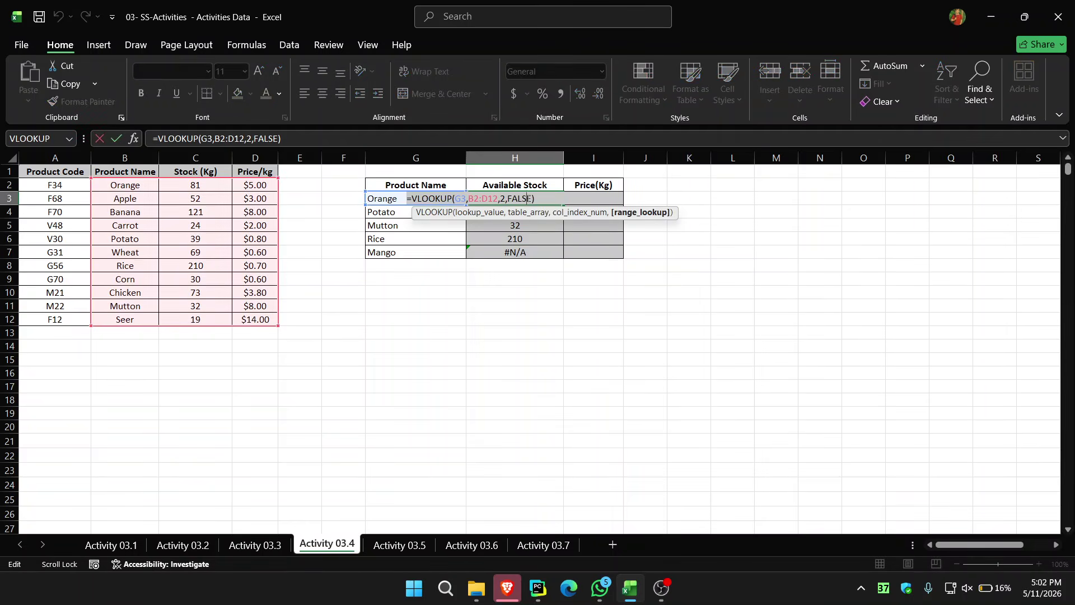
{"action": "left_click", "coordinate": [216, 139]}
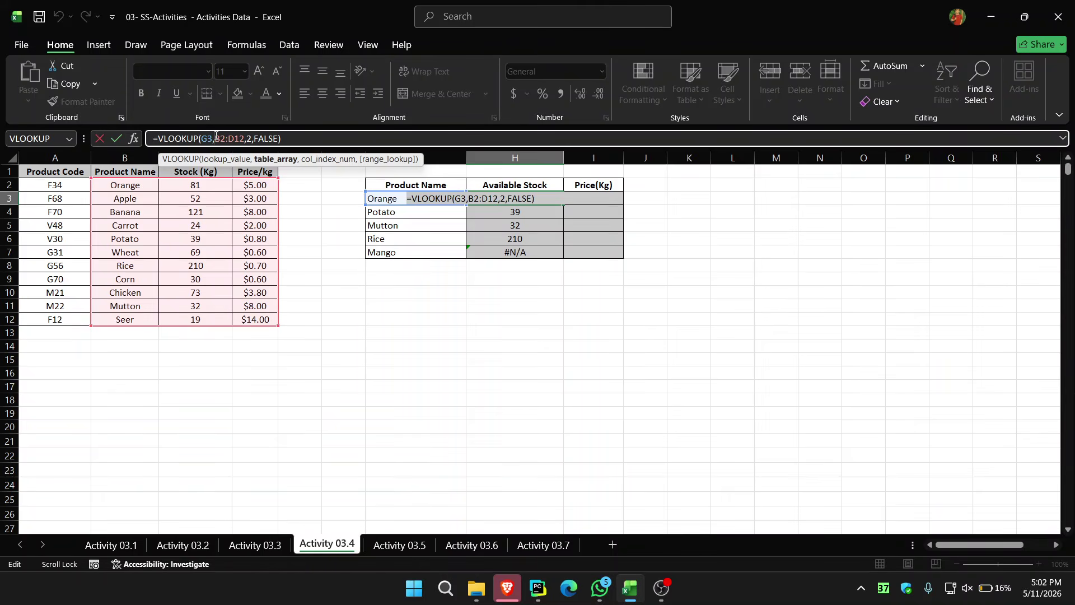
{"action": "type", "text": "$"}
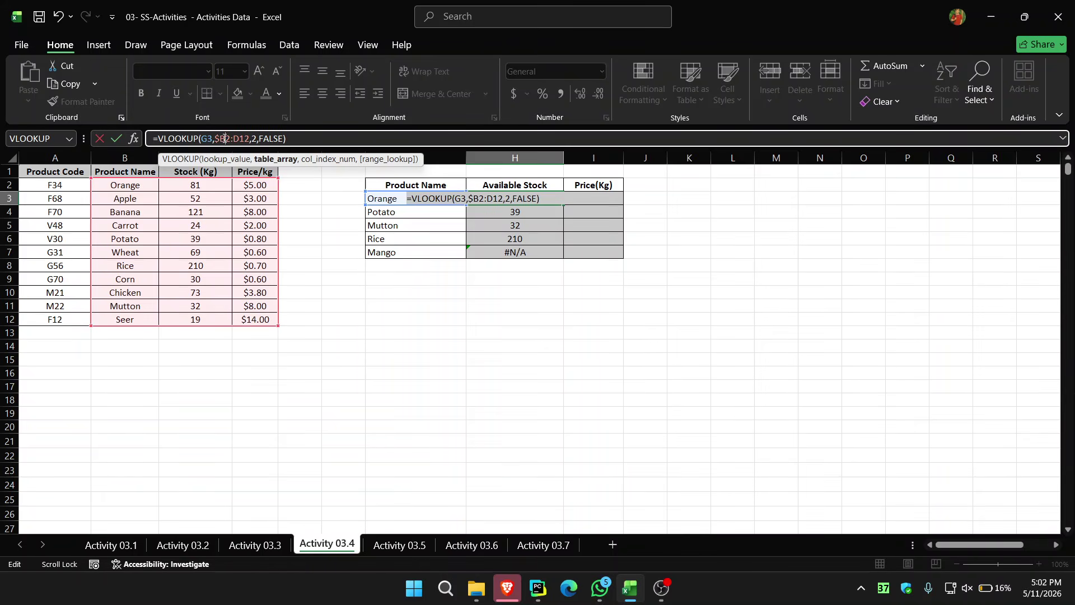
{"action": "left_click", "coordinate": [224, 139]}
{"action": "type", "text": "$"}
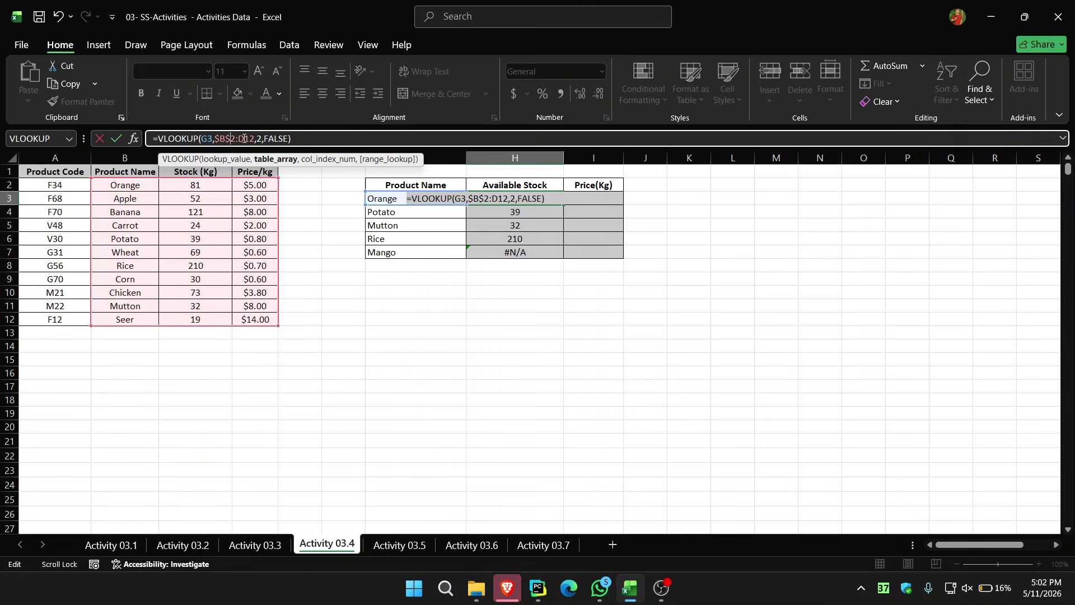
{"action": "left_click", "coordinate": [240, 138]}
{"action": "type", "text": "$"}
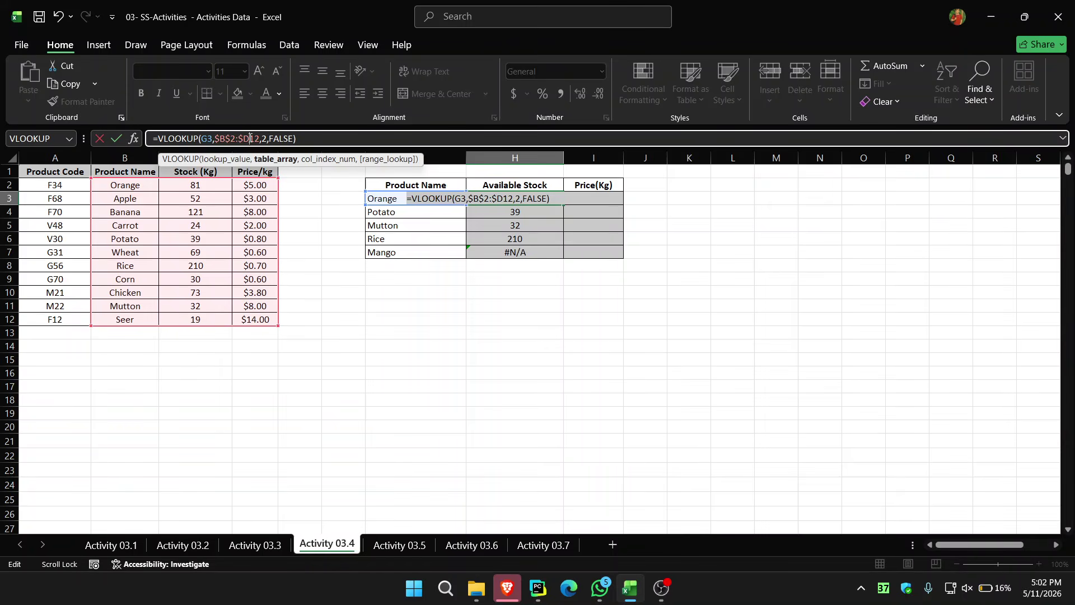
{"action": "left_click", "coordinate": [250, 139]}
{"action": "type", "text": "$"}
{"action": "key", "text": "Return"}
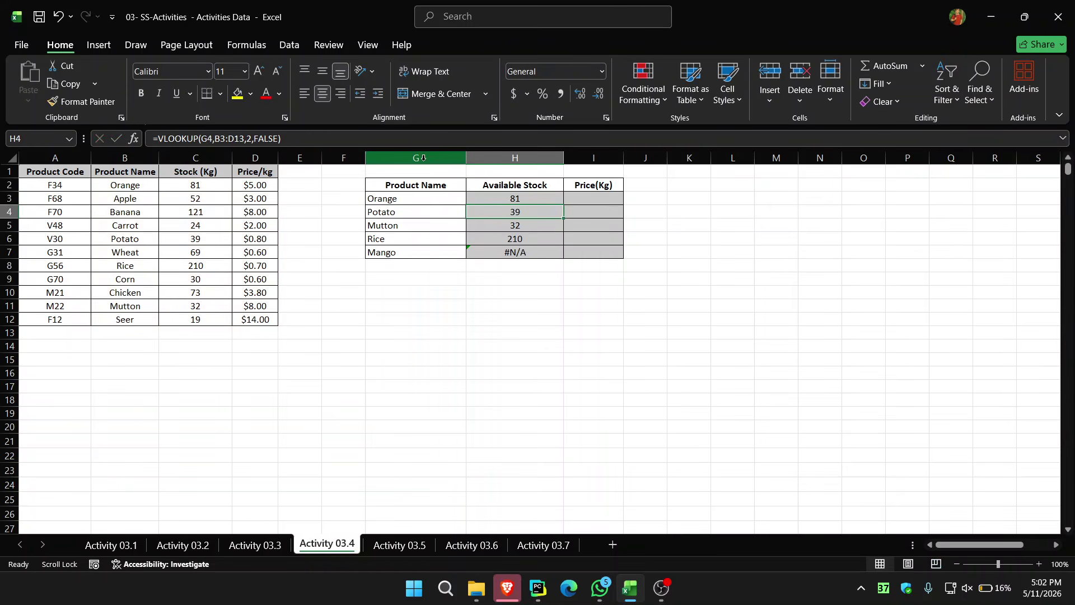
Fill the Orange formula with the absolute table range down the Available Stock column from H3 through H7.
{"action": "left_click", "coordinate": [536, 199]}
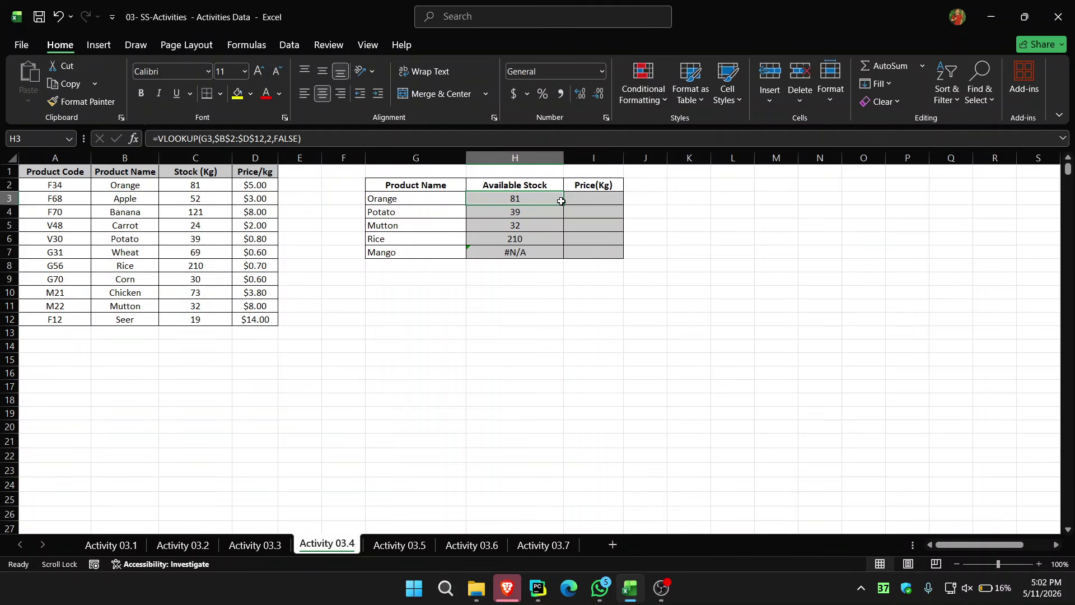
{"action": "left_click_drag", "start_coordinate": [564, 206], "coordinate": [565, 261]}
{"action": "key", "text": "Up"}
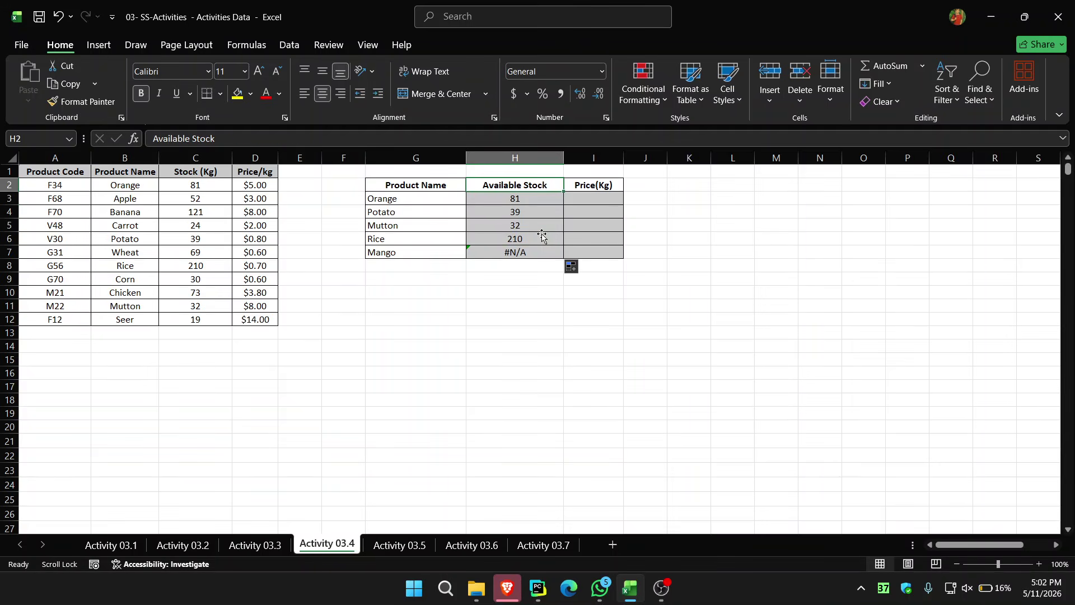
Examine the table ranges used by the Available Stock formulas for Rice and Potato.
{"action": "left_click", "coordinate": [537, 238]}
{"action": "double_click", "coordinate": [536, 238]}
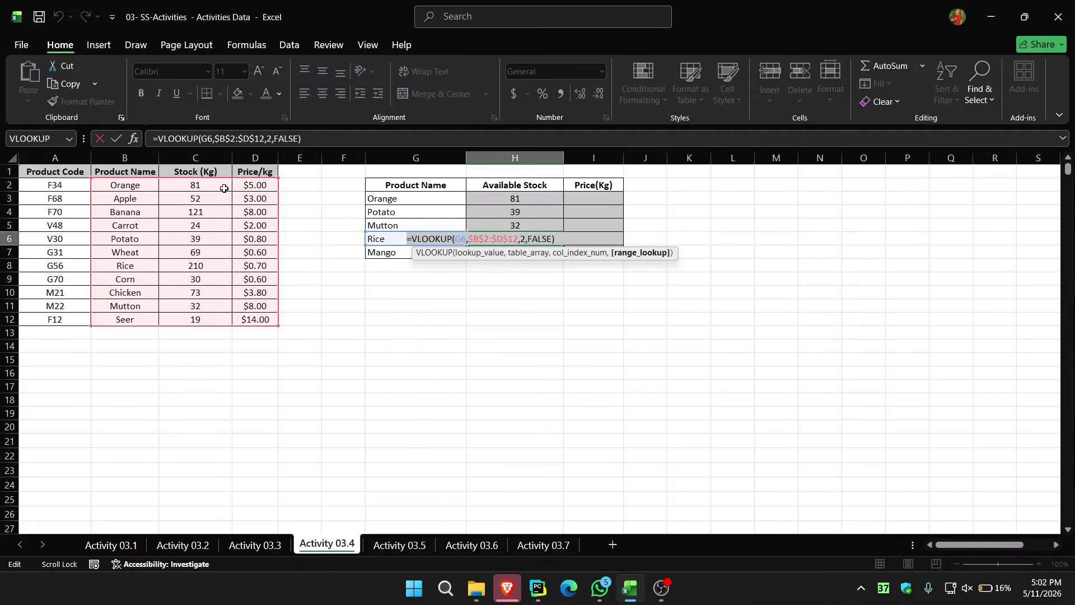
{"action": "key", "text": "Return"}
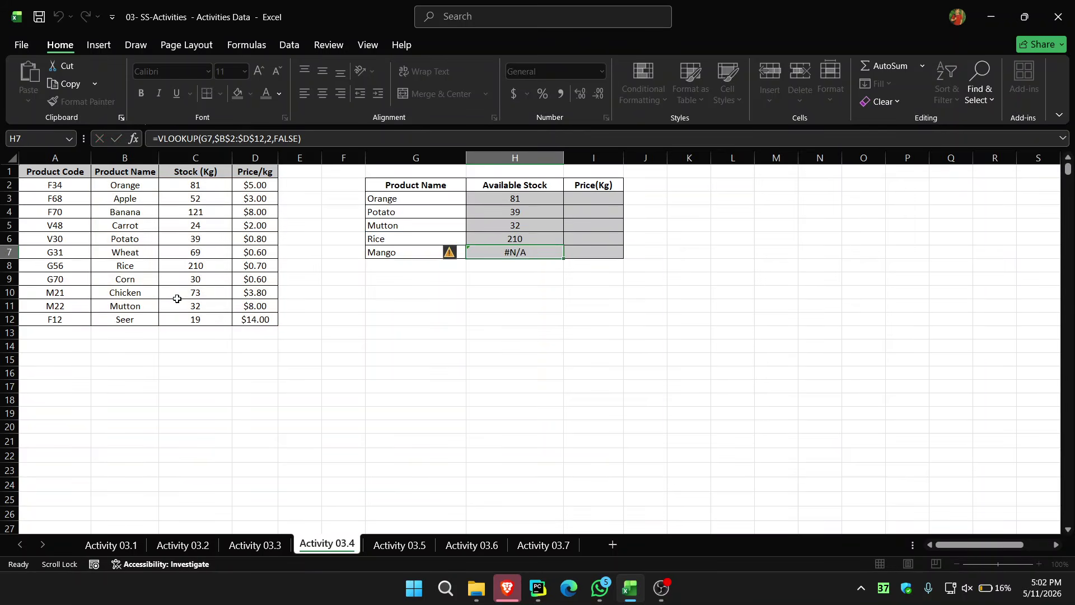
{"action": "left_click", "coordinate": [514, 210]}
{"action": "double_click", "coordinate": [514, 211]}
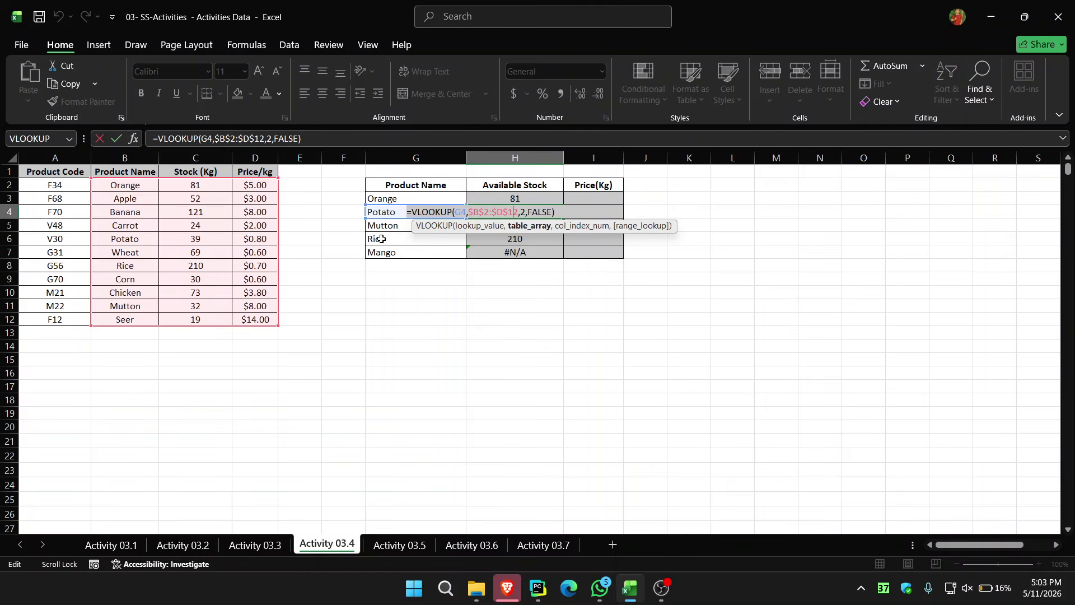
{"action": "key", "text": "Return"}
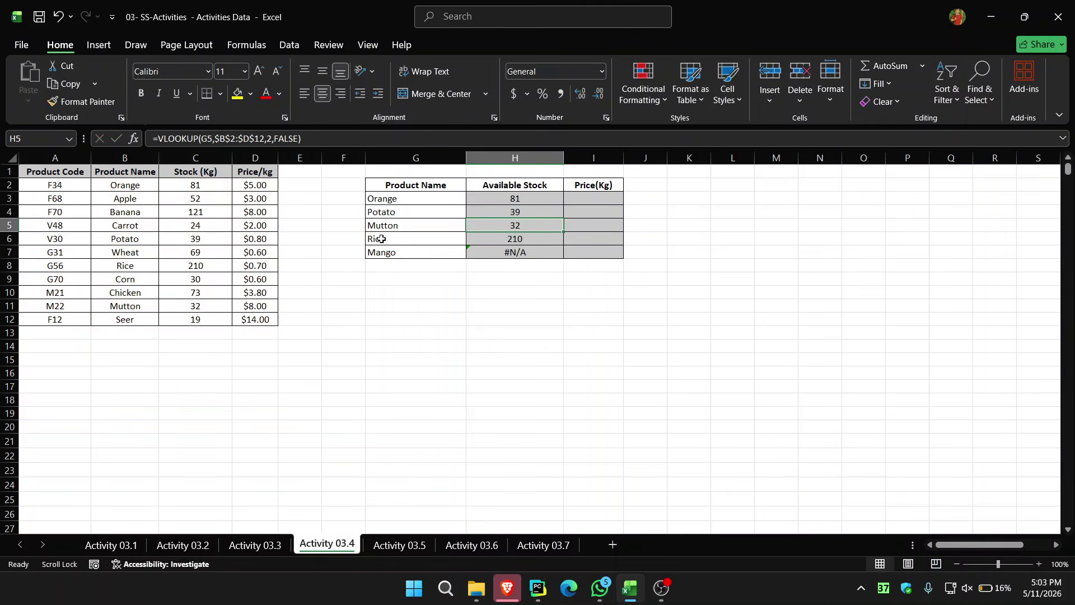
Wrap the H3 lookup in IFERROR, giving =IFERROR(VLOOKUP(G3,$B$2:$D$12,2,FALSE),"NOT FOUND").
{"action": "left_click", "coordinate": [532, 198]}
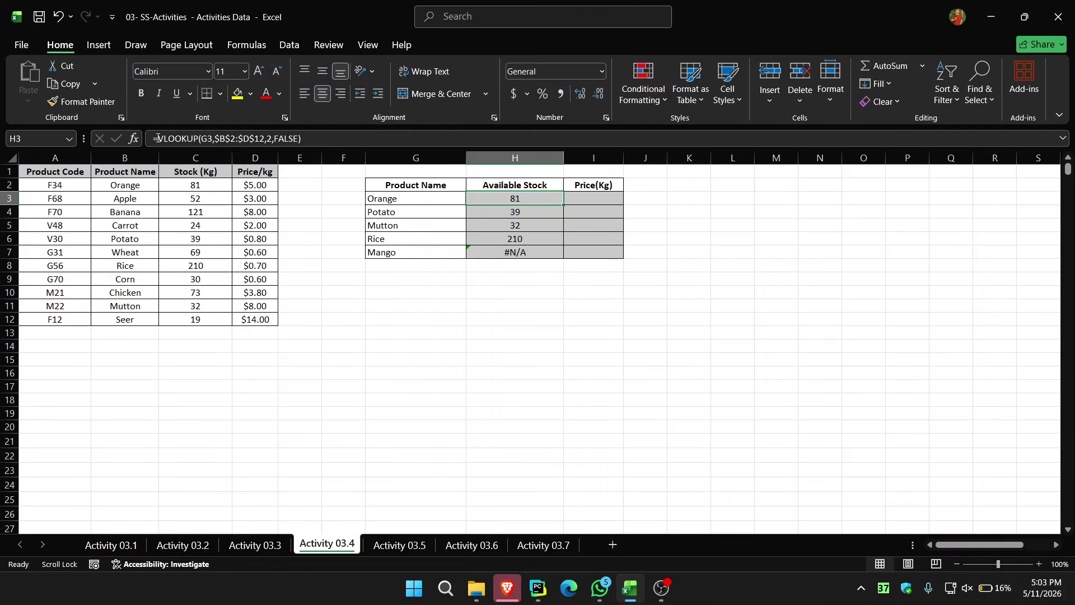
{"action": "left_click", "coordinate": [157, 138]}
{"action": "type", "text": "ifer"}
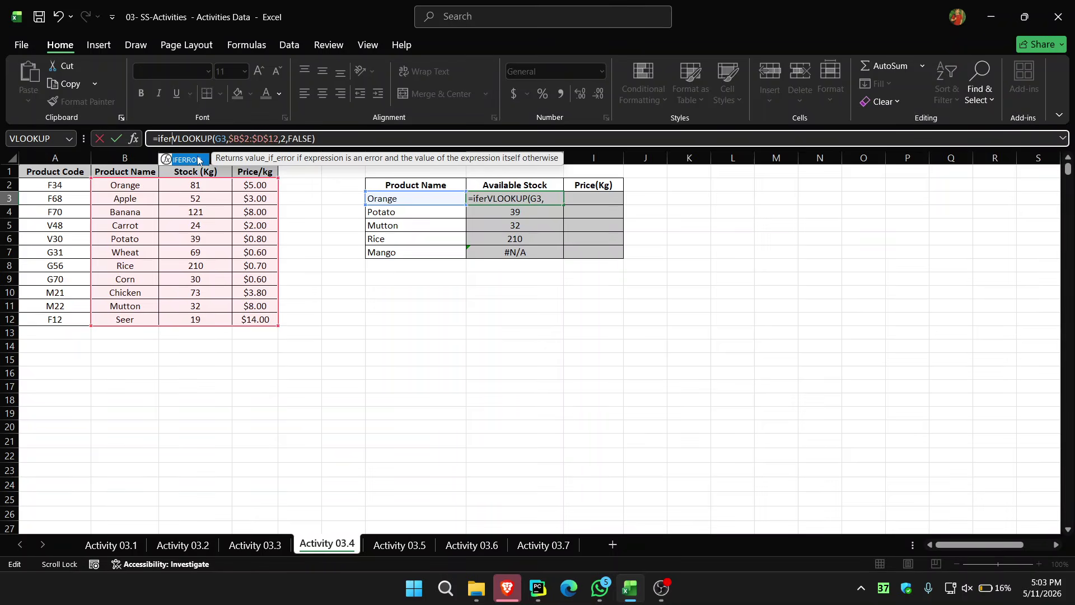
{"action": "double_click", "coordinate": [199, 162]}
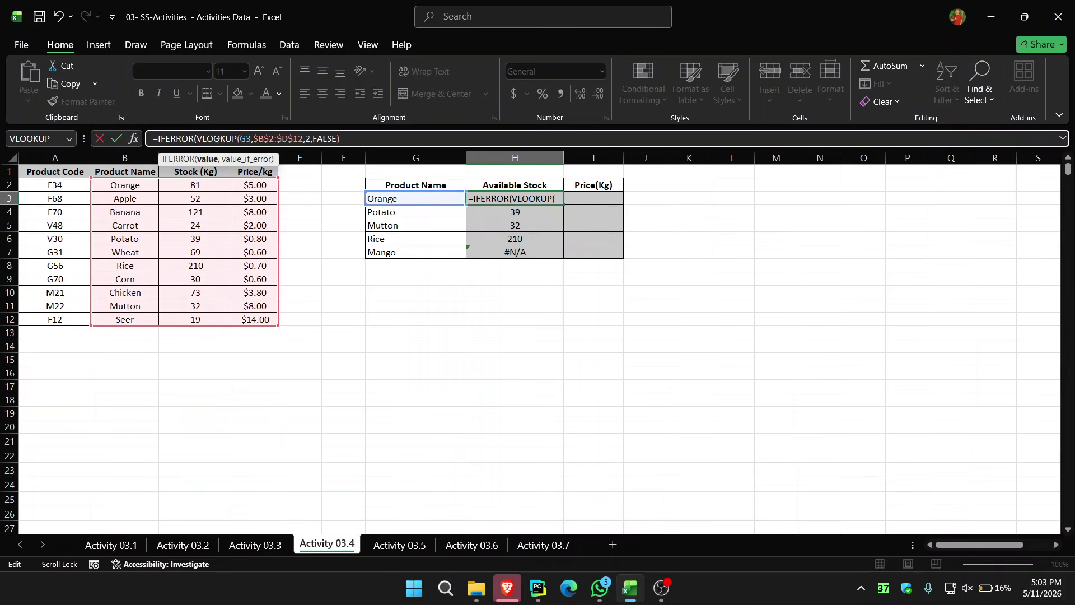
{"action": "left_click", "coordinate": [357, 140]}
{"action": "type", "text": ","}
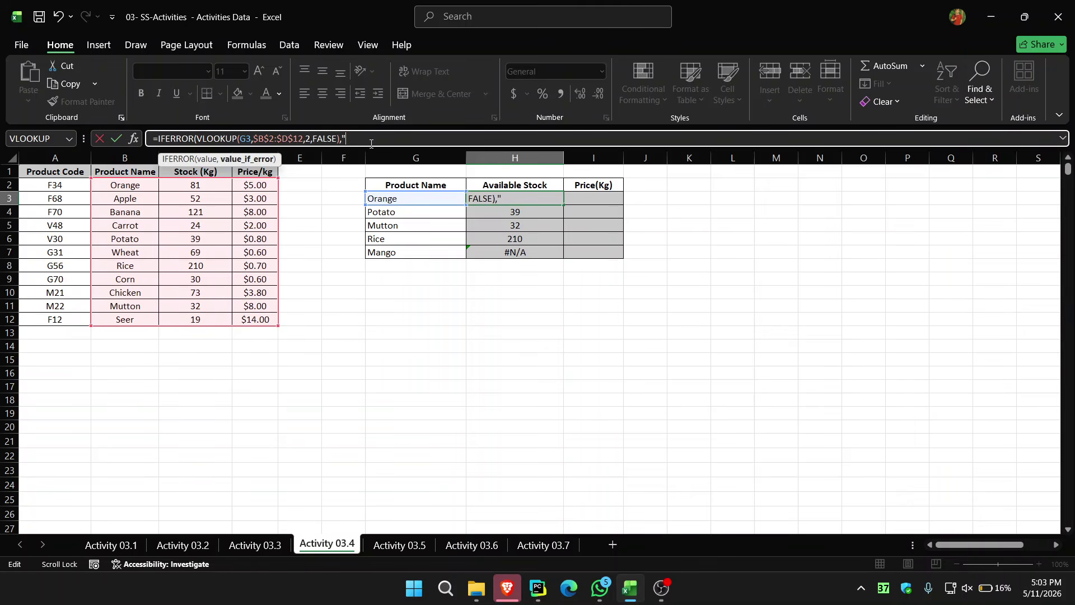
{"action": "type", "text": "\"NOT FOUND\""}
{"action": "key", "text": "Return"}
{"action": "key", "text": "Return"}
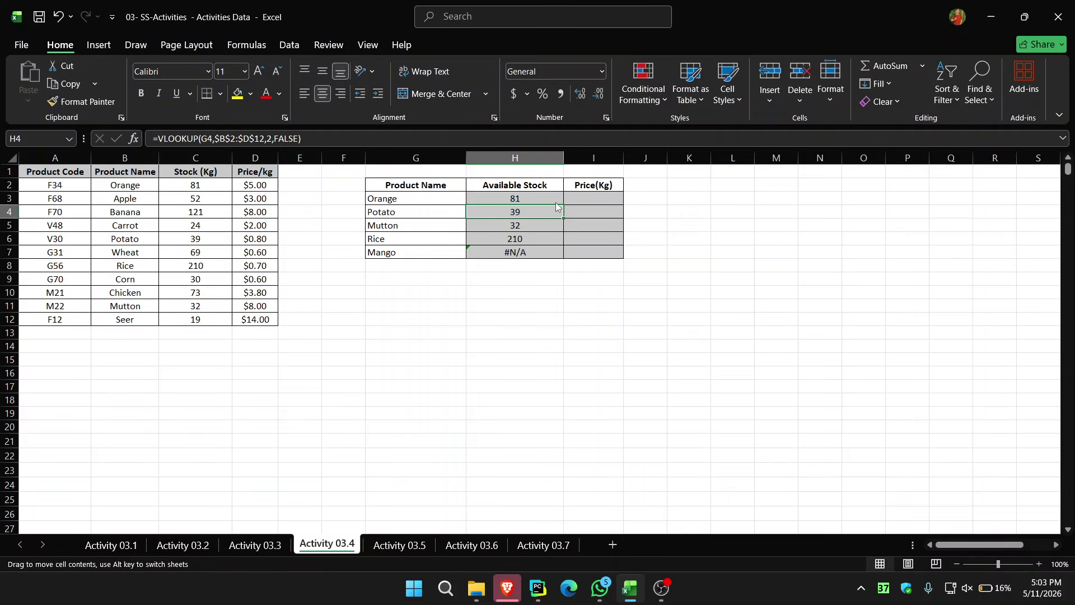
Fill the IFERROR formula from H3 down through H7 and check the copied formulas for Mango and Potato.
{"action": "left_click_drag", "start_coordinate": [562, 213], "coordinate": [562, 199]}
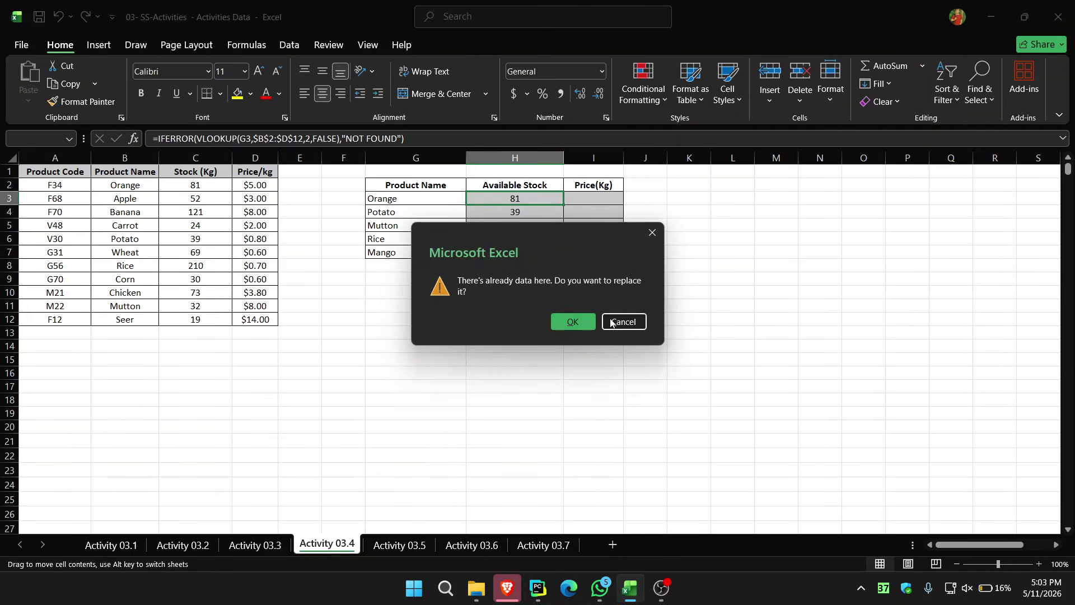
{"action": "left_click", "coordinate": [623, 322]}
{"action": "left_click", "coordinate": [558, 197]}
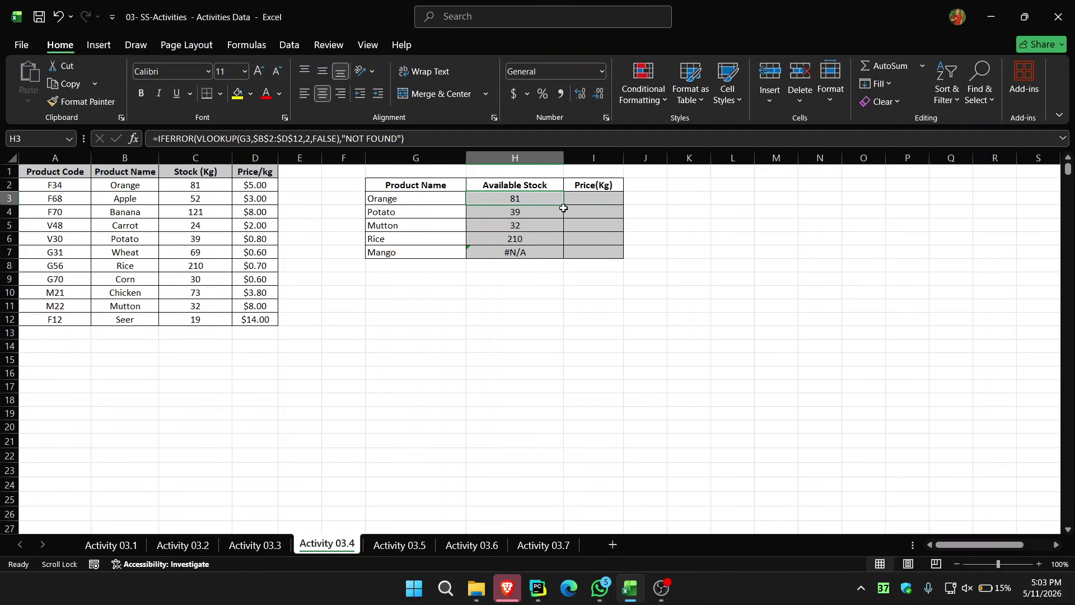
{"action": "left_click_drag", "start_coordinate": [564, 205], "coordinate": [554, 255]}
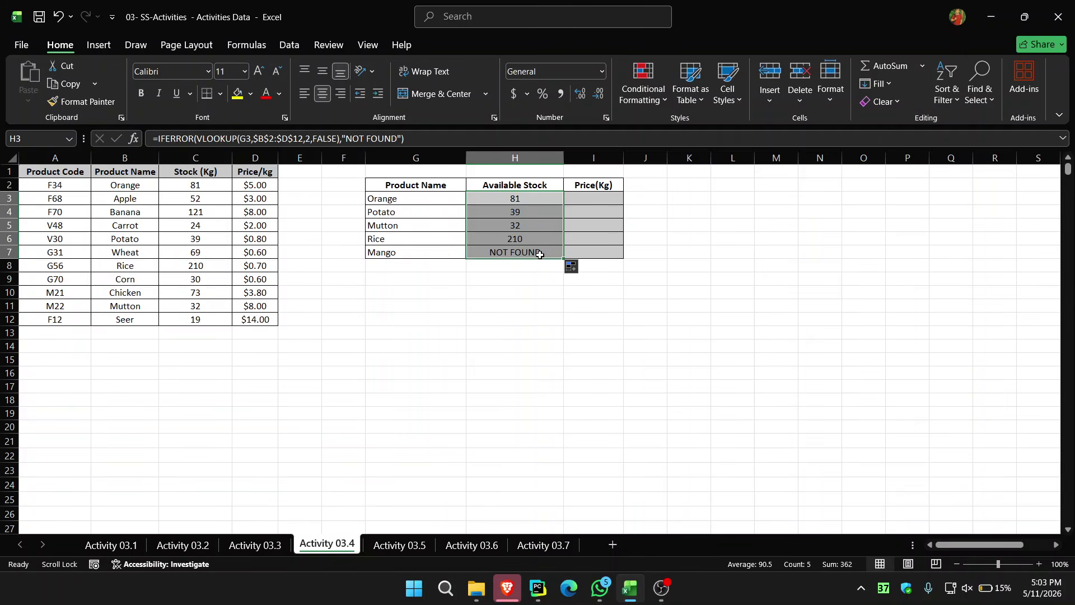
{"action": "left_click", "coordinate": [539, 252]}
{"action": "left_click", "coordinate": [495, 356]}
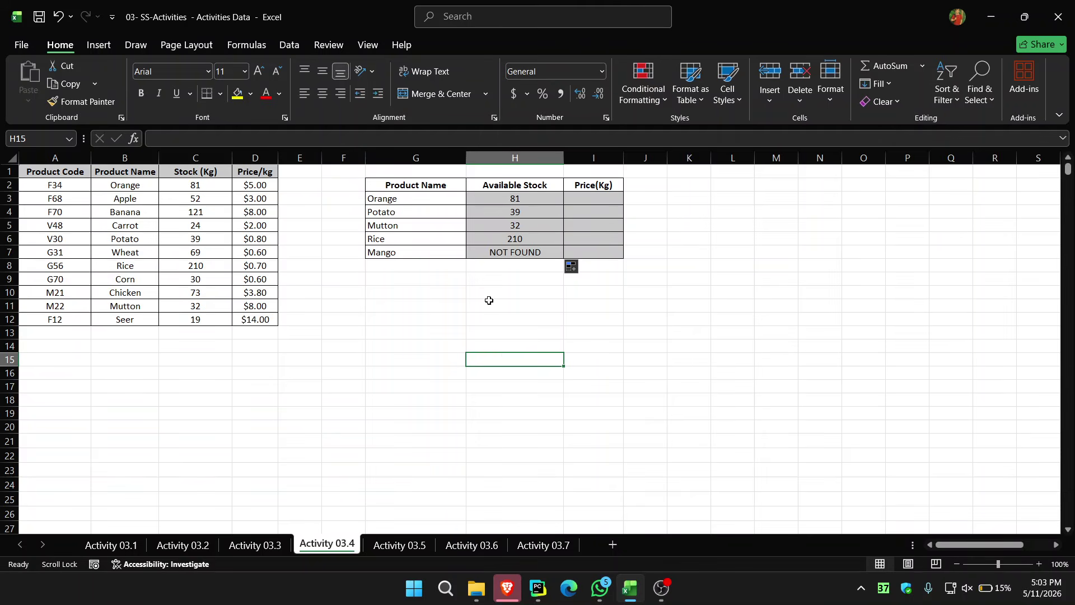
{"action": "left_click", "coordinate": [514, 254]}
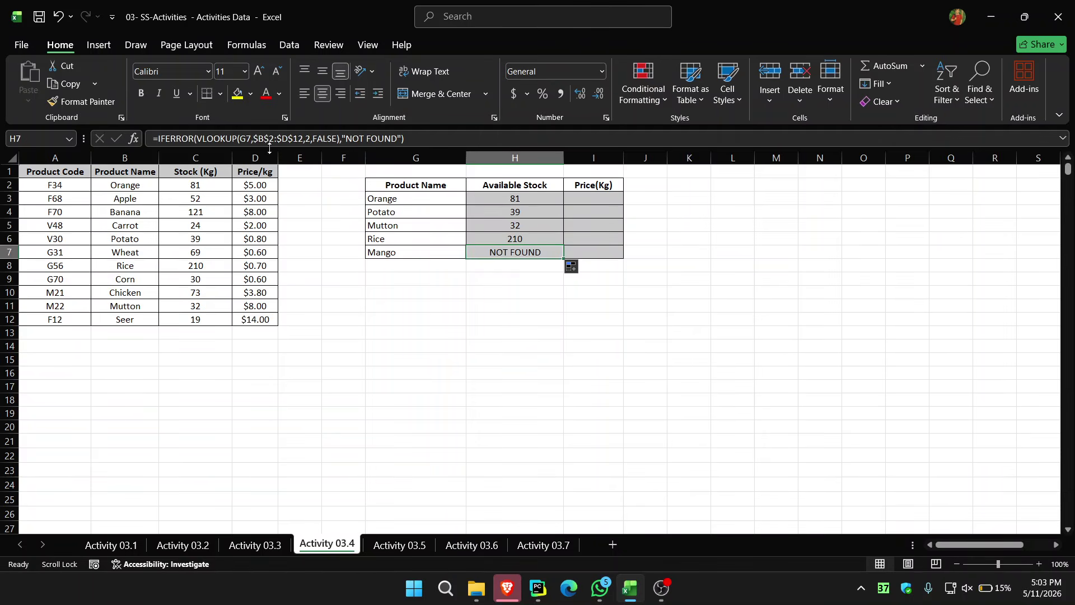
{"action": "left_click", "coordinate": [521, 215]}
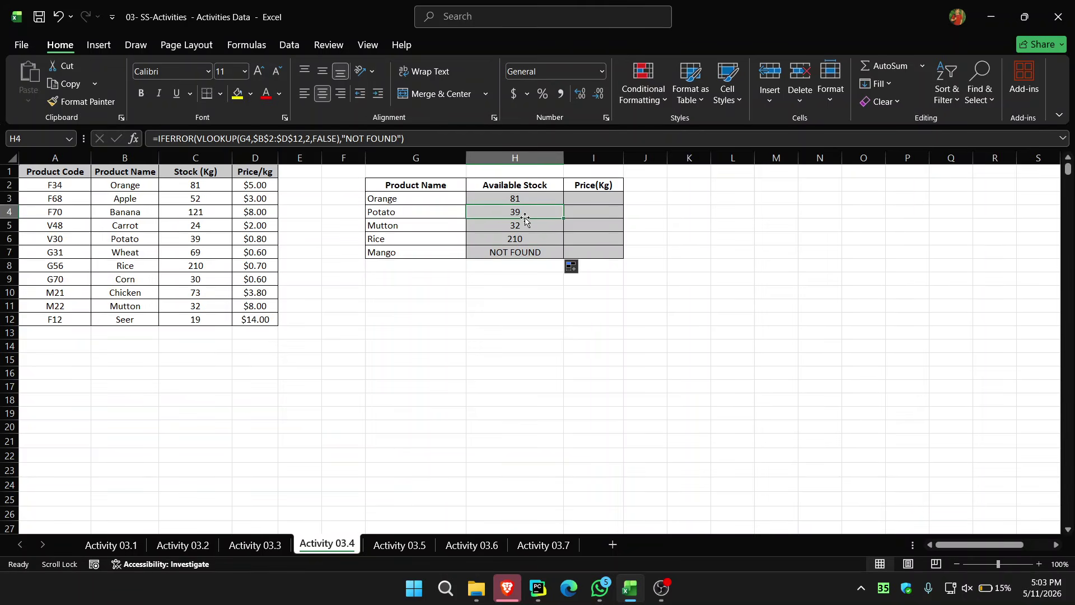
On the Activity 03.5 sheet, start an HLOOKUP formula in Rate cell B8 with A8 as the lookup value.
{"action": "left_click", "coordinate": [371, 550]}
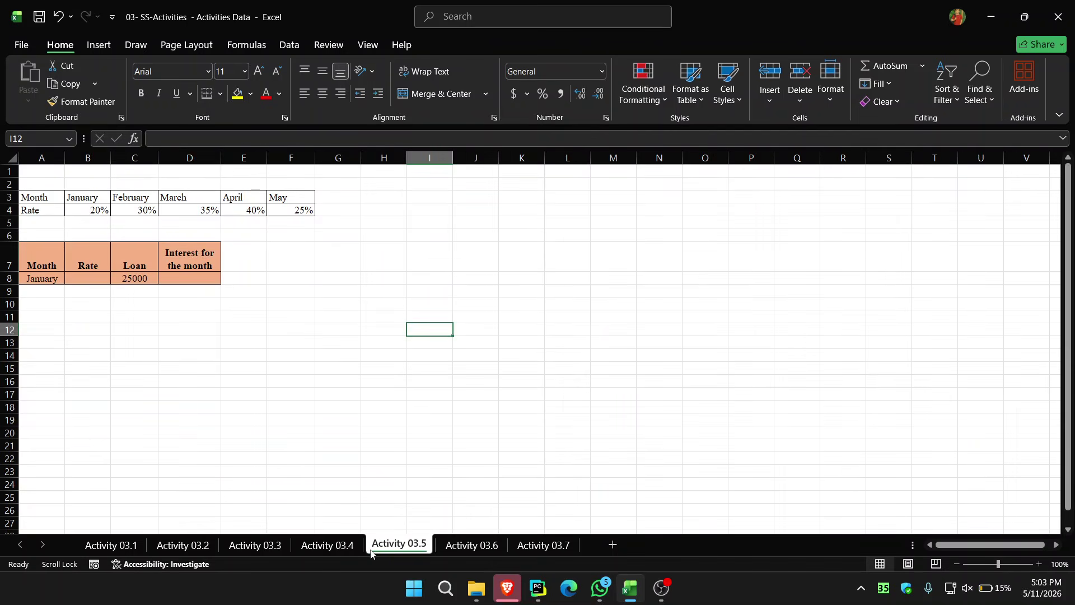
{"action": "left_click", "coordinate": [93, 283]}
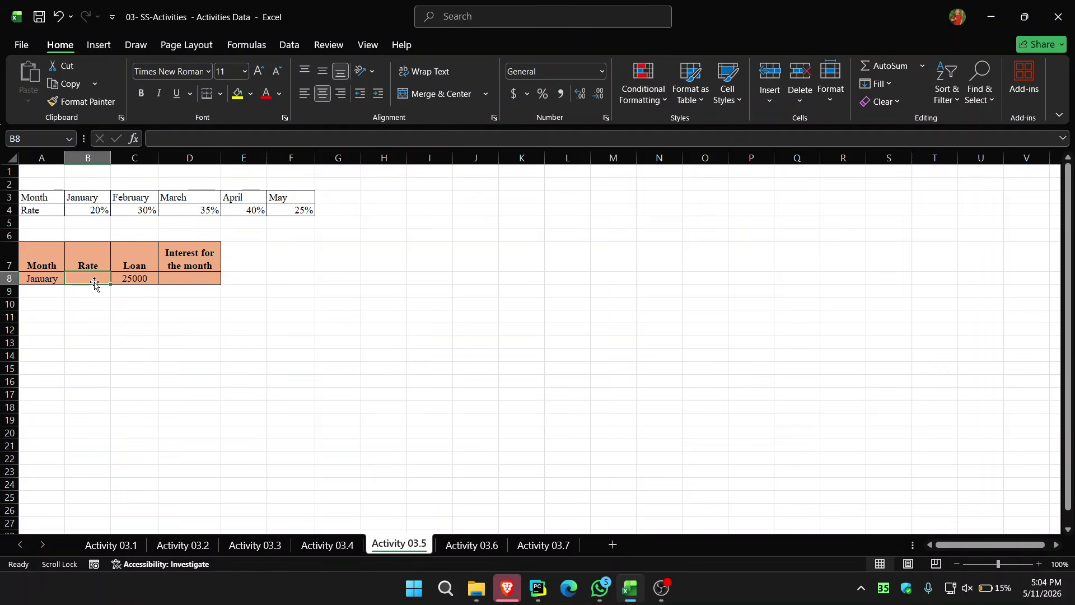
{"action": "type", "text": "=loo"}
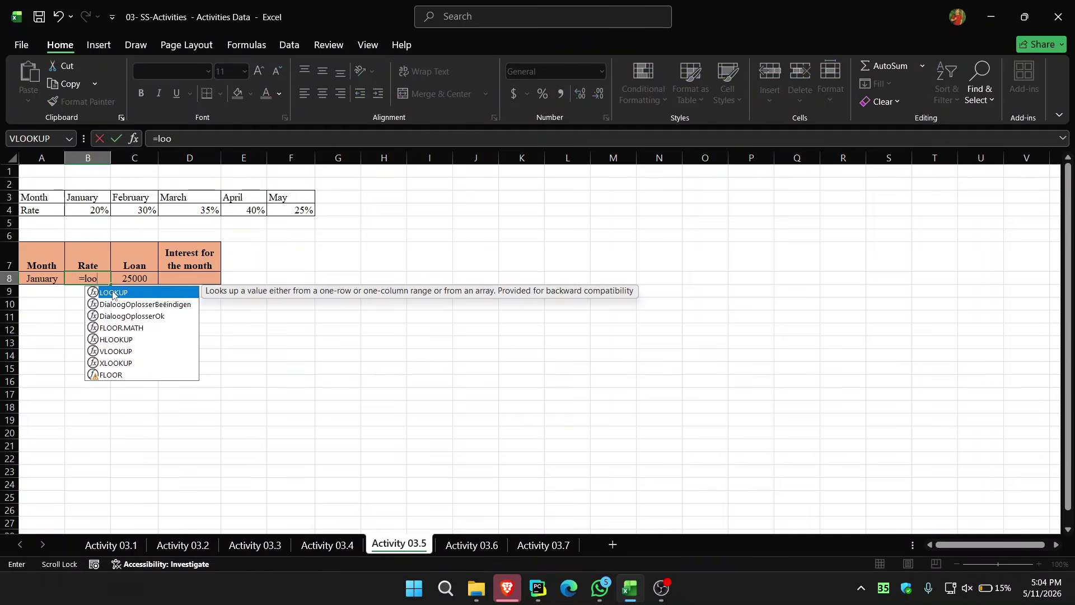
{"action": "key", "text": "BackSpace"}
{"action": "key", "text": "BackSpace"}
{"action": "key", "text": "BackSpace"}
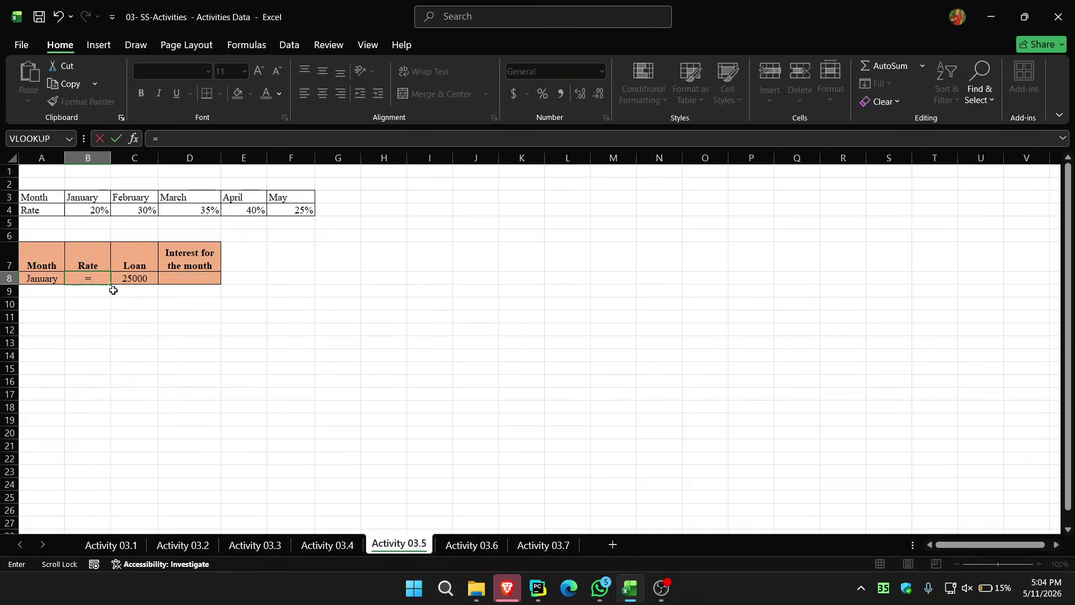
{"action": "type", "text": "hl"}
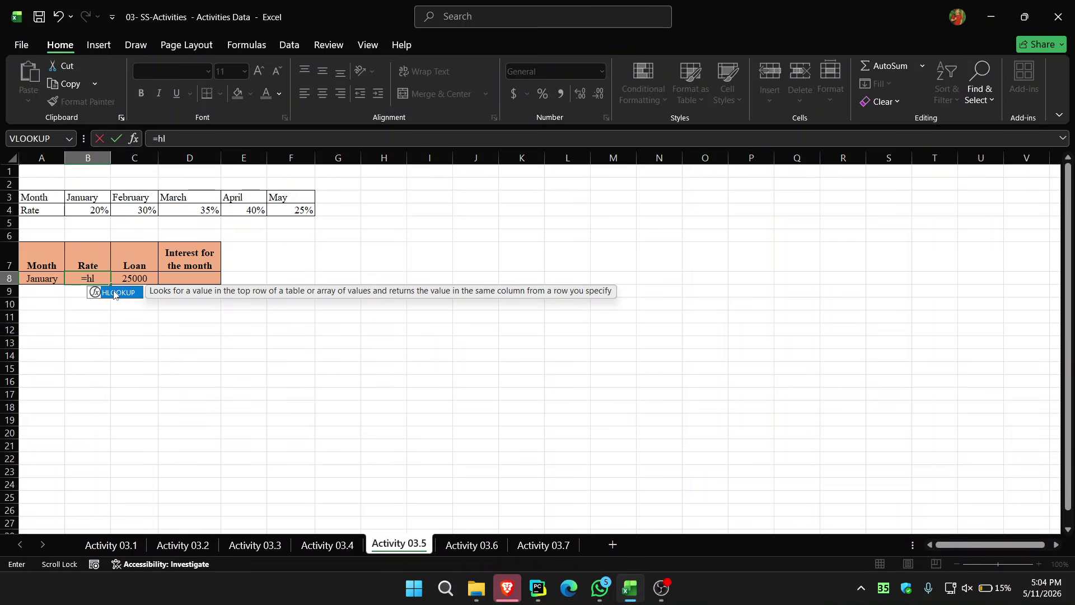
{"action": "double_click", "coordinate": [114, 293]}
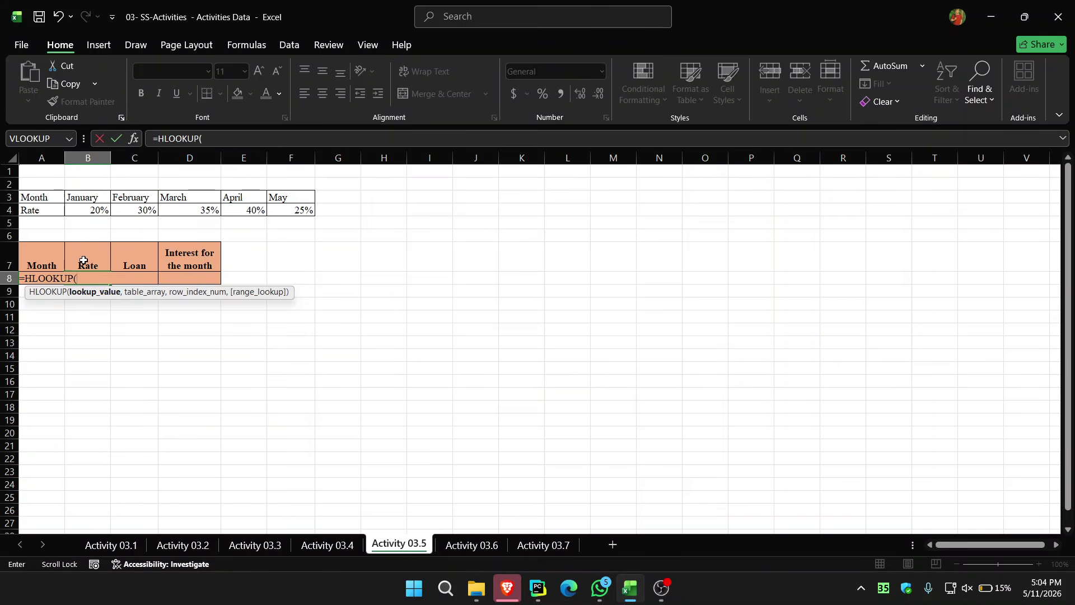
{"action": "scroll", "coordinate": [83, 261], "scroll_direction": "down", "scroll_amount": 1}
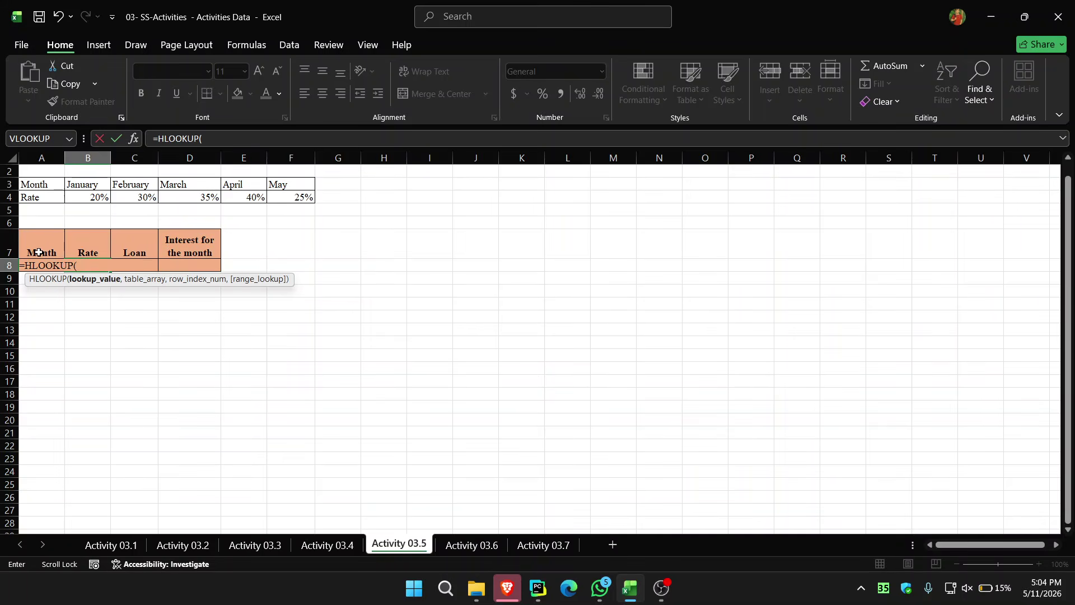
{"action": "left_click_drag", "start_coordinate": [38, 252], "coordinate": [39, 262]}
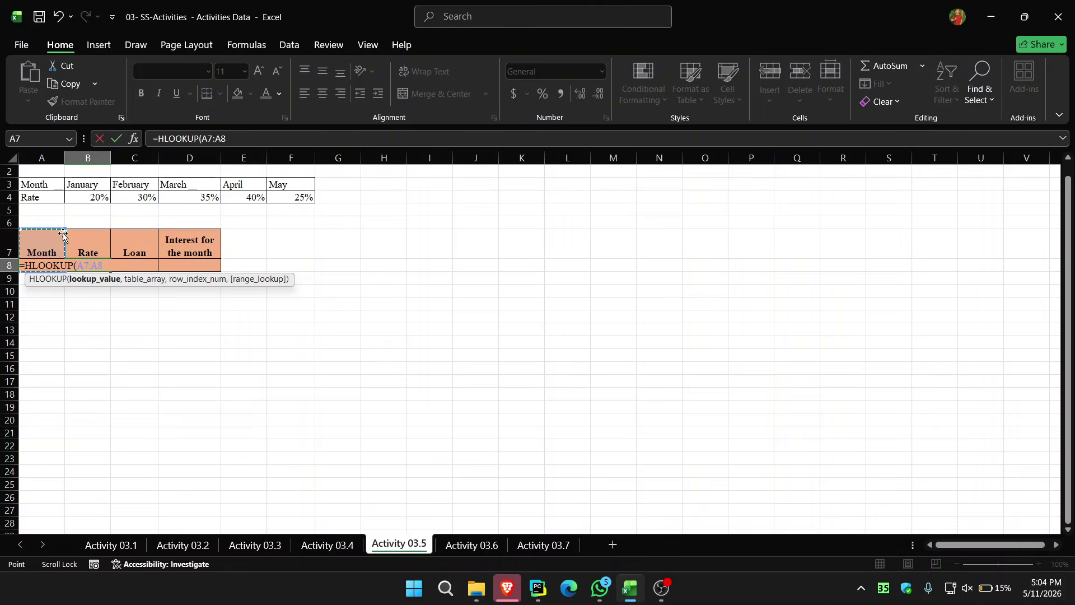
{"action": "left_click_drag", "start_coordinate": [64, 229], "coordinate": [60, 254]}
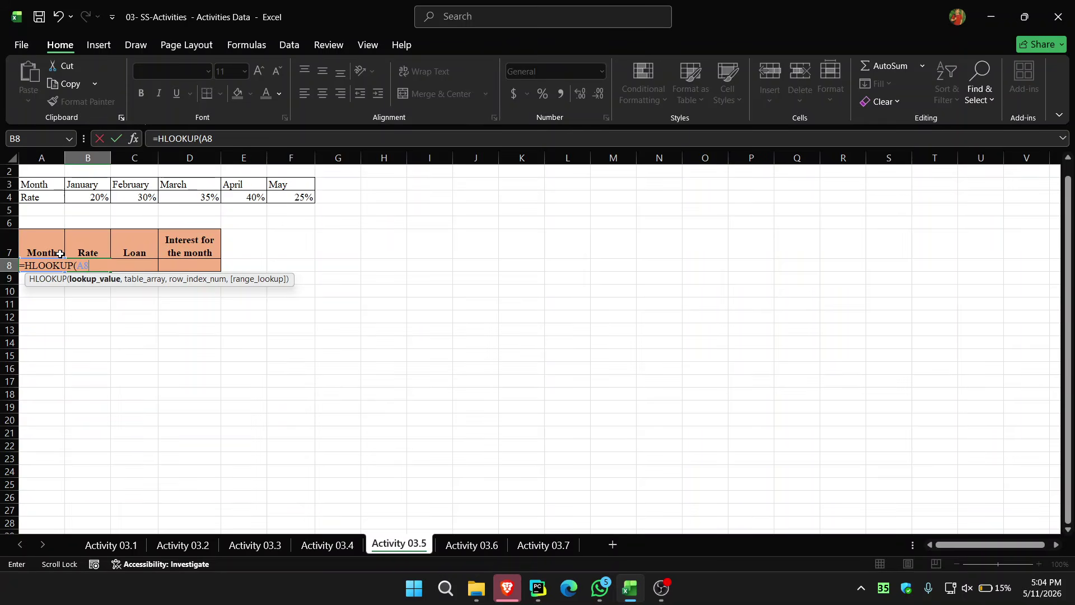
{"action": "type", "text": ","}
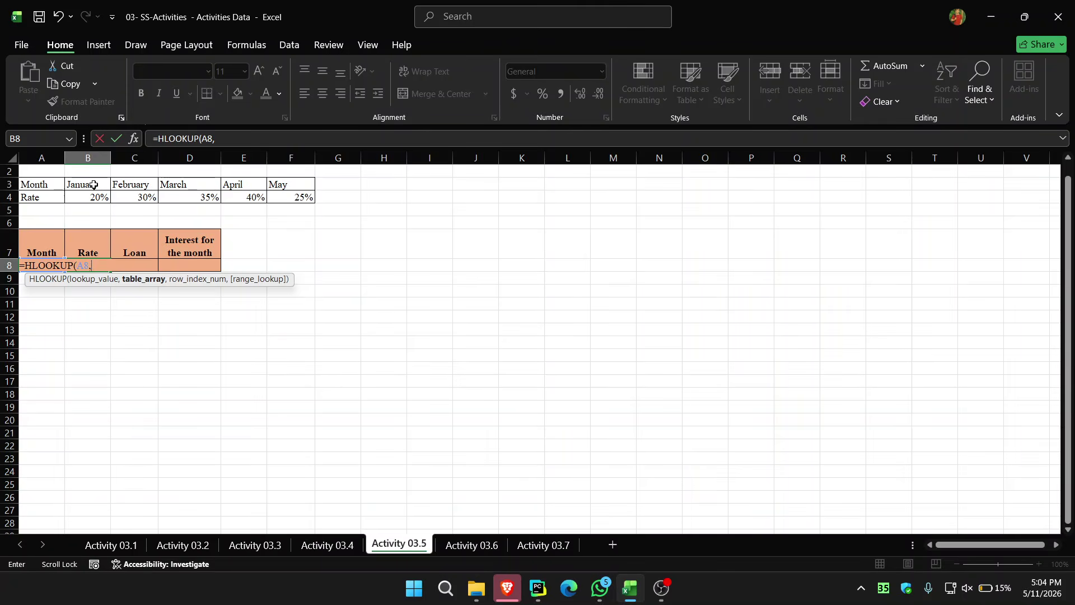
Complete the B8 formula with table range B3:F4, row index 2 and FALSE for an exact match.
{"action": "left_click_drag", "start_coordinate": [94, 185], "coordinate": [285, 192]}
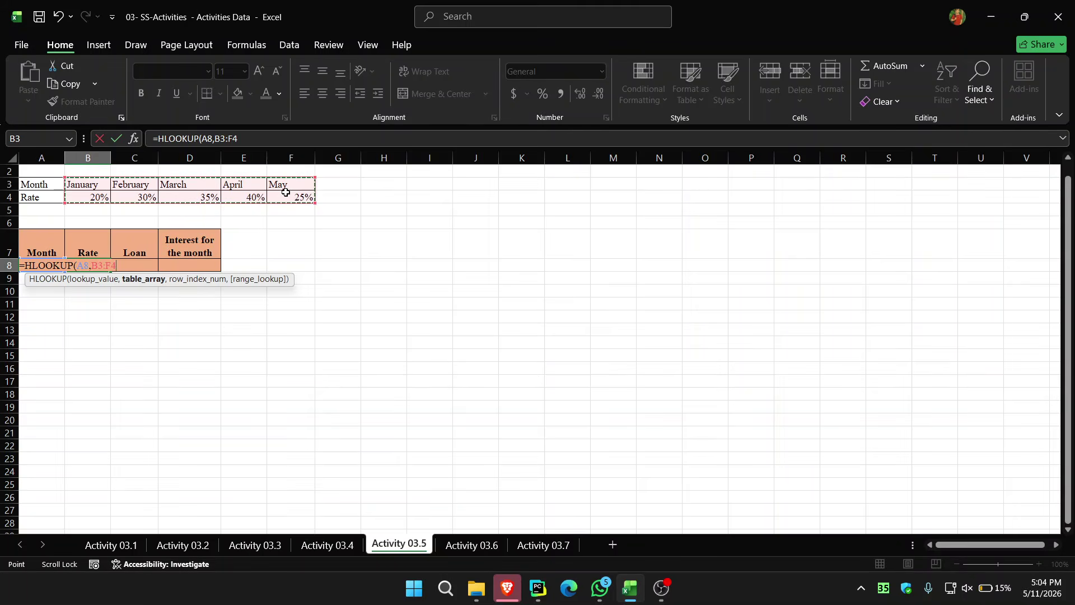
{"action": "type", "text": ","}
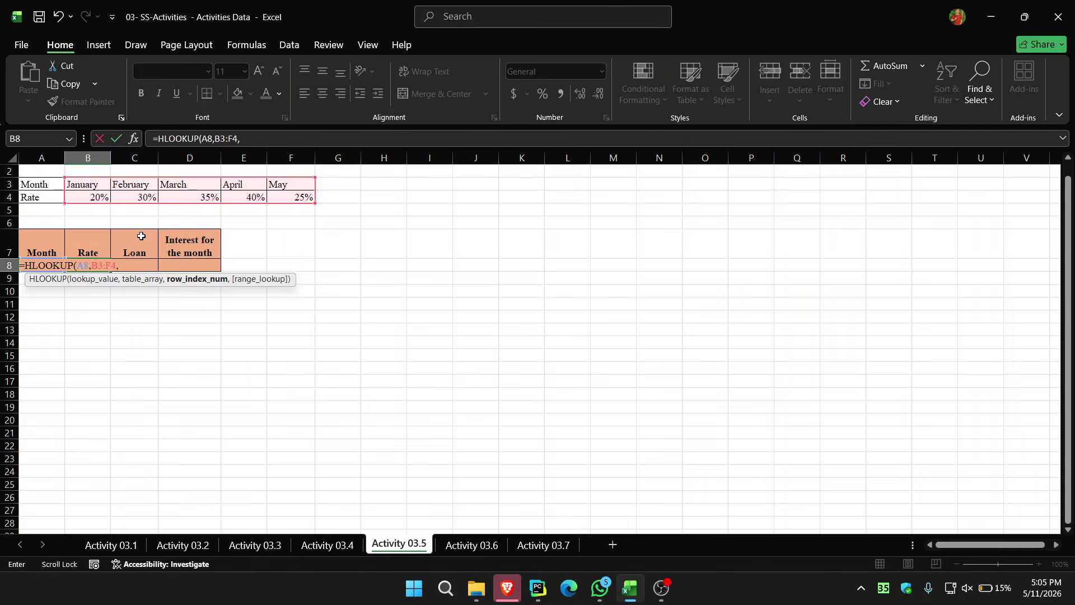
{"action": "type", "text": "2,"}
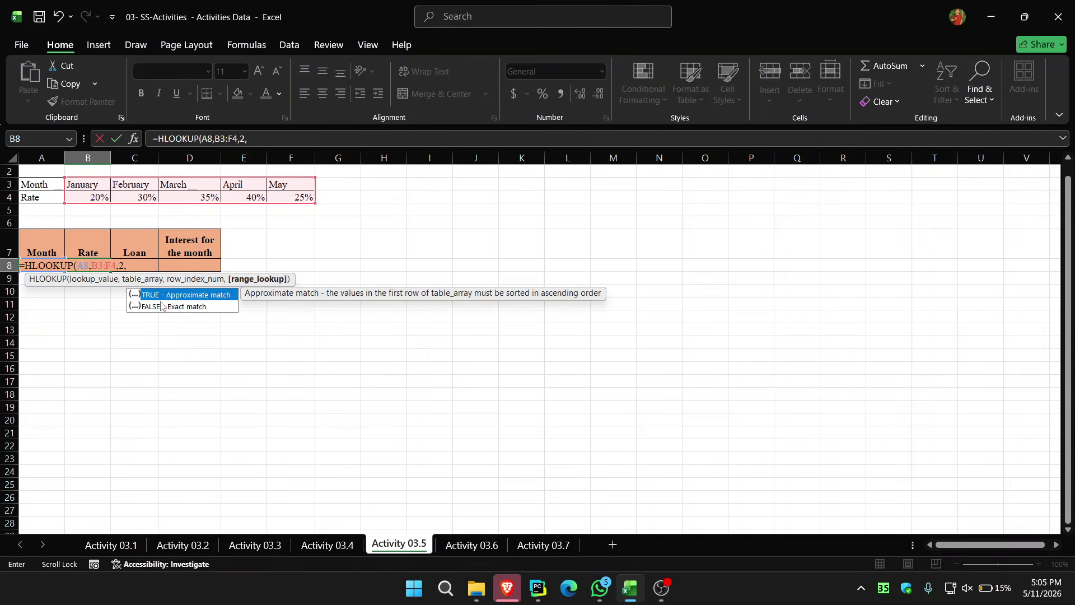
{"action": "left_click", "coordinate": [166, 308]}
{"action": "double_click", "coordinate": [165, 308]}
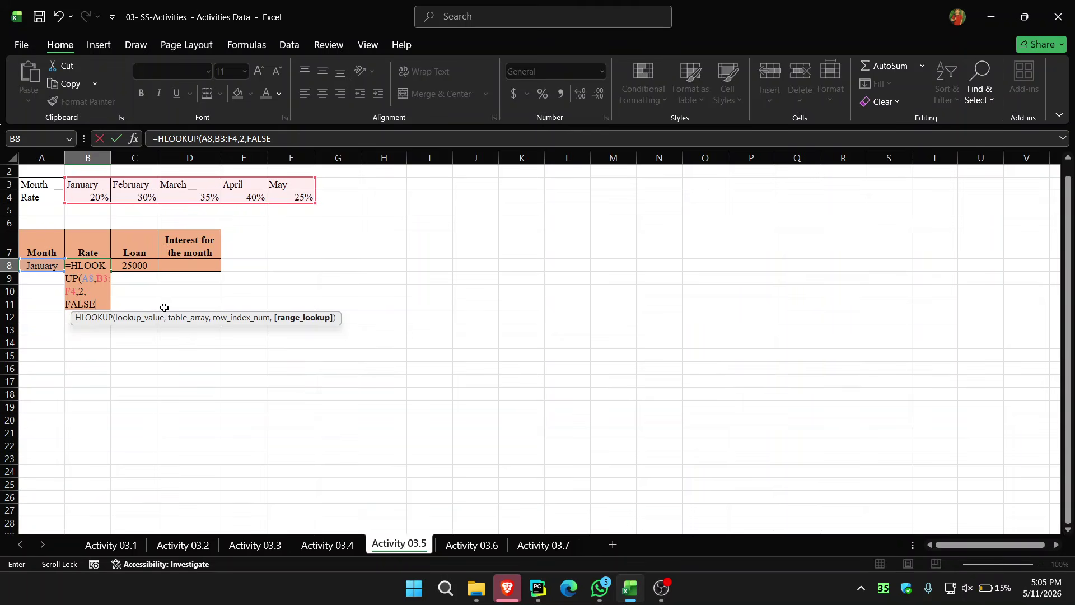
{"action": "key", "text": "Return"}
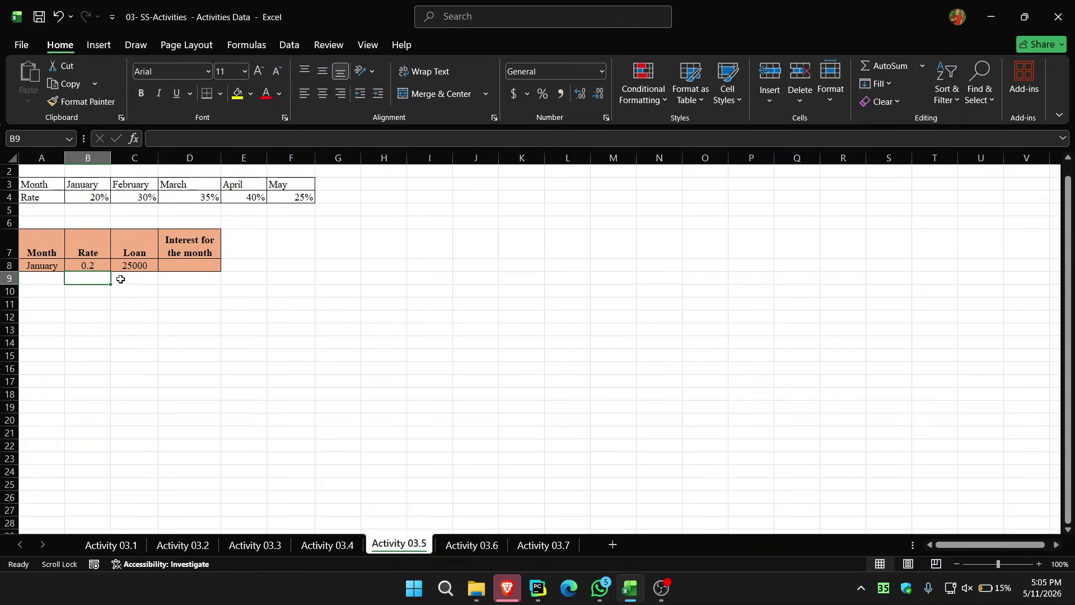
Format the January rate in B8 as a percentage.
{"action": "left_click", "coordinate": [89, 265]}
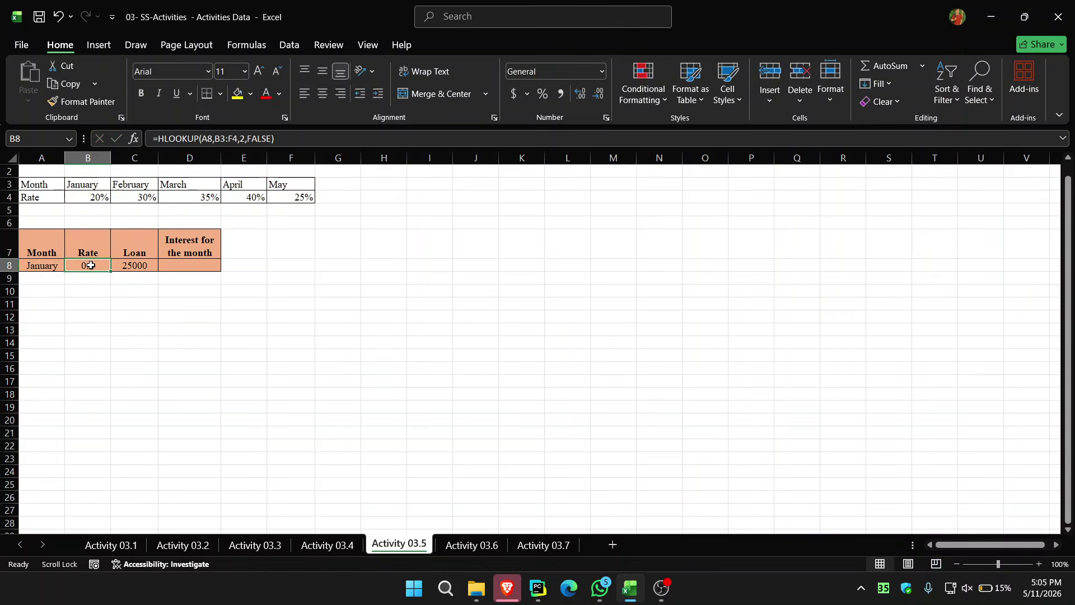
{"action": "left_click", "coordinate": [542, 97]}
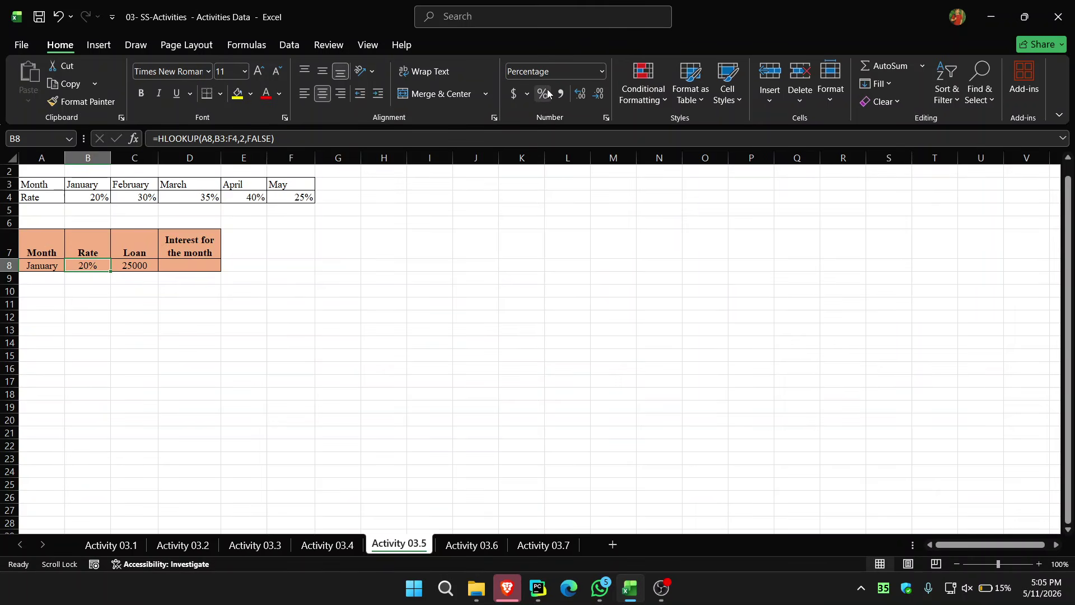
{"action": "left_click", "coordinate": [199, 315]}
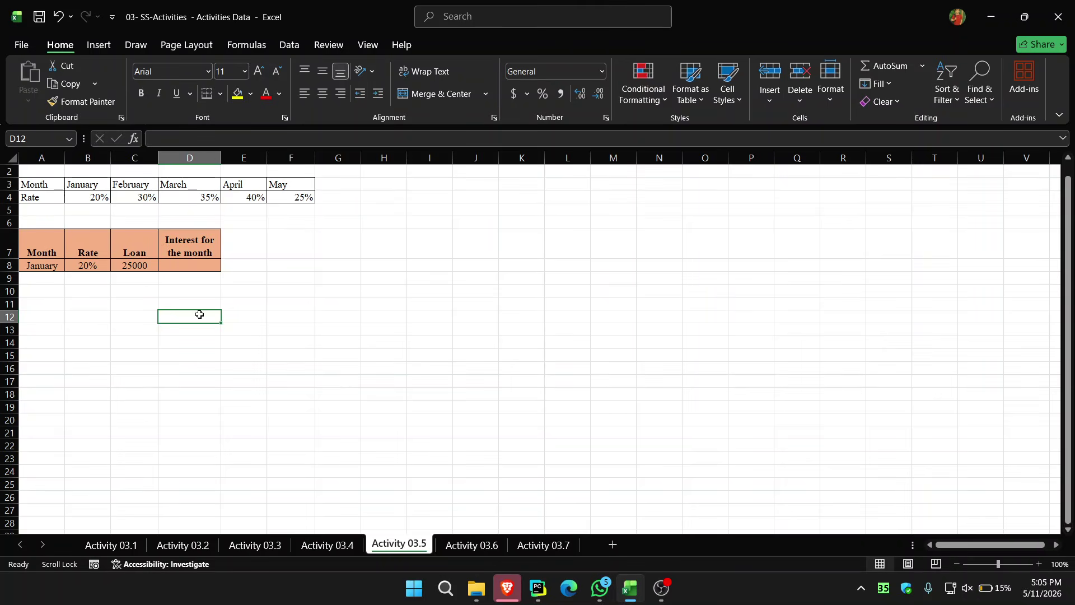
Open the Activity 03.6 sheet and examine the student name cell G4, subject cell H3 and shaded result cell H4.
{"action": "left_click", "coordinate": [457, 548]}
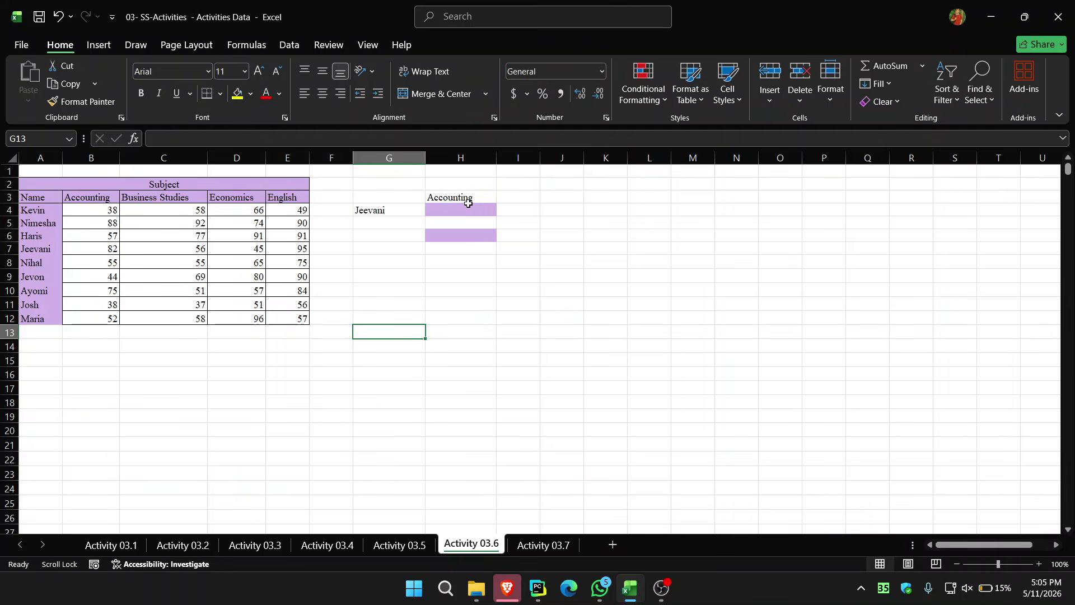
{"action": "left_click", "coordinate": [469, 207]}
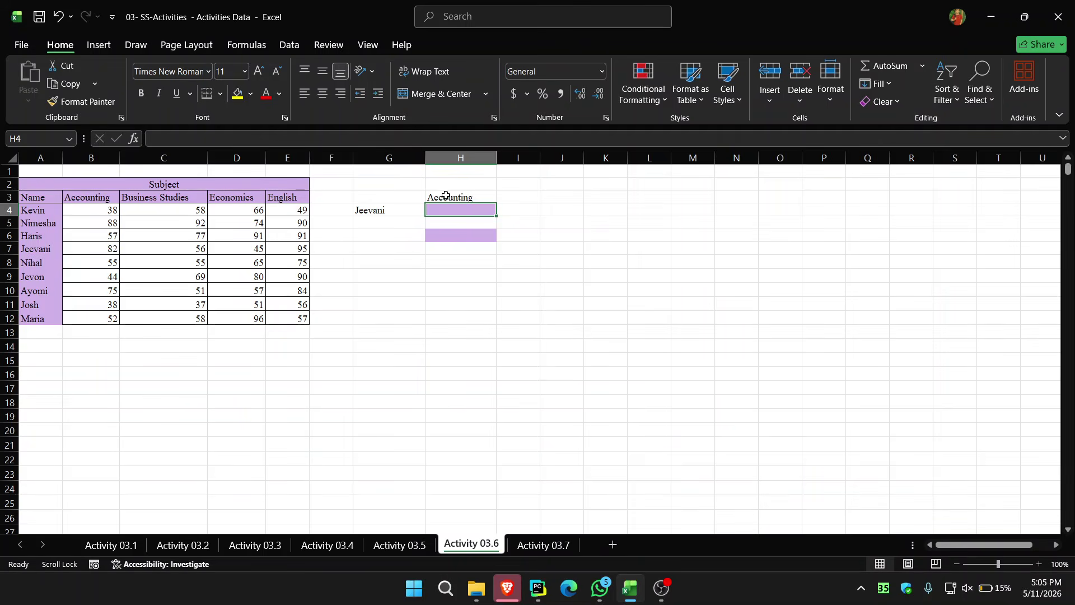
{"action": "left_click", "coordinate": [448, 198]}
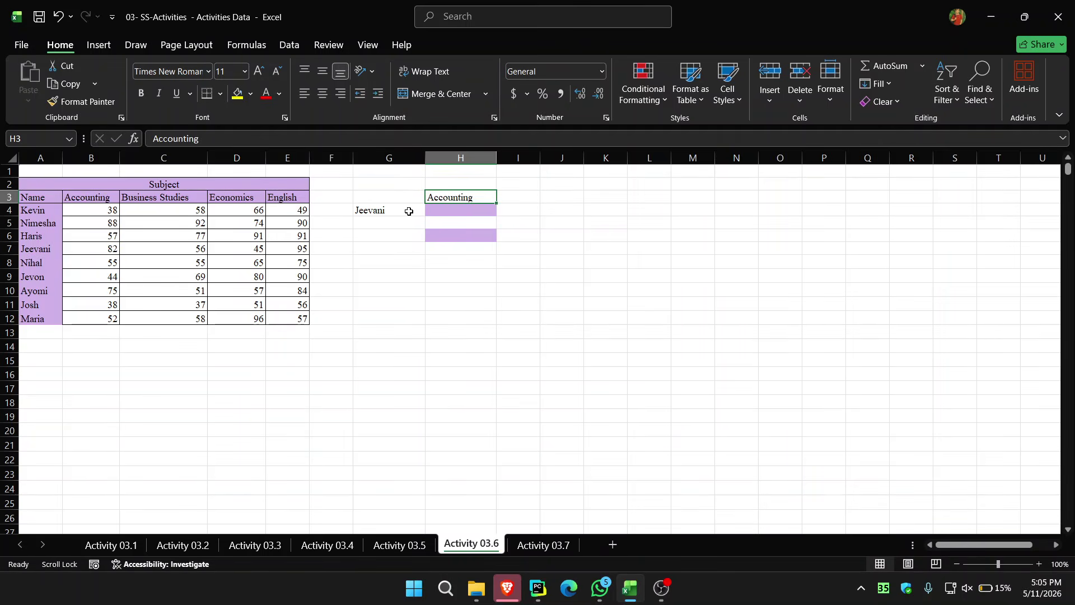
{"action": "left_click", "coordinate": [408, 212]}
{"action": "left_click", "coordinate": [445, 211]}
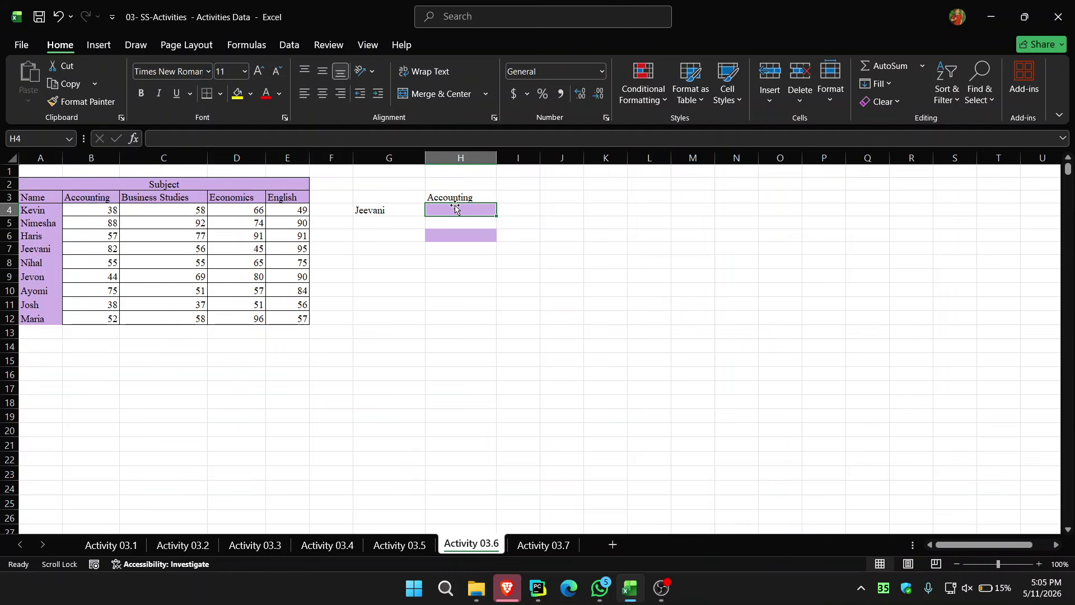
{"action": "left_click", "coordinate": [457, 197]}
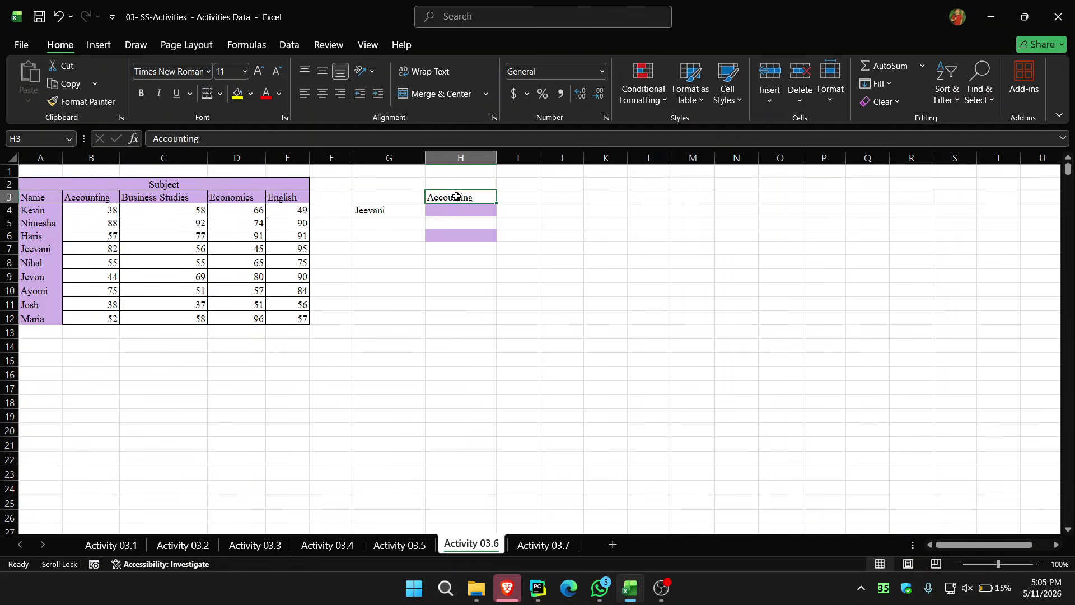
{"action": "left_click", "coordinate": [400, 211]}
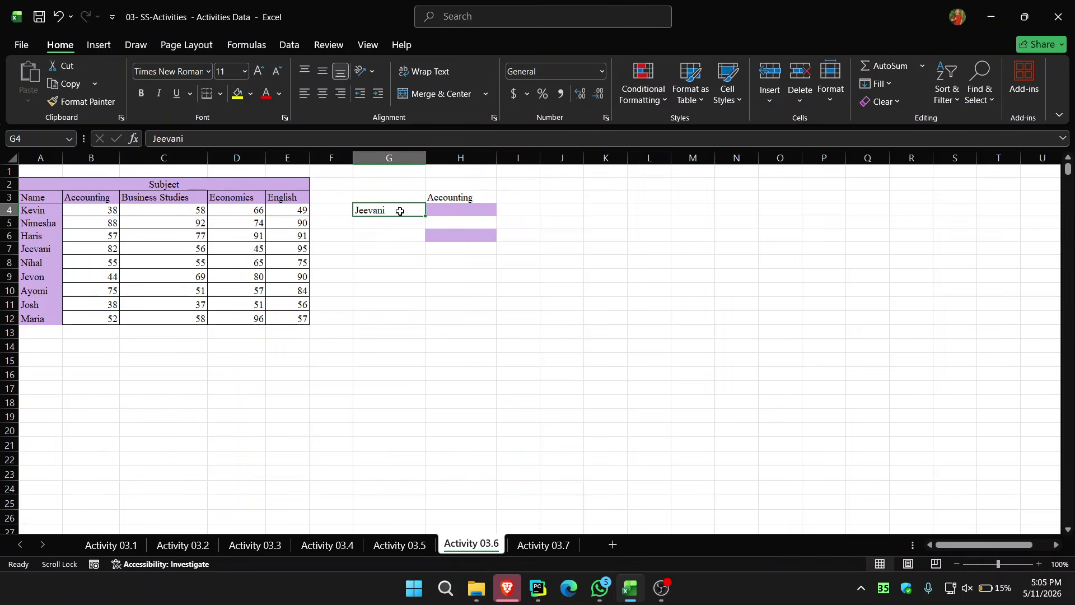
{"action": "left_click", "coordinate": [451, 197]}
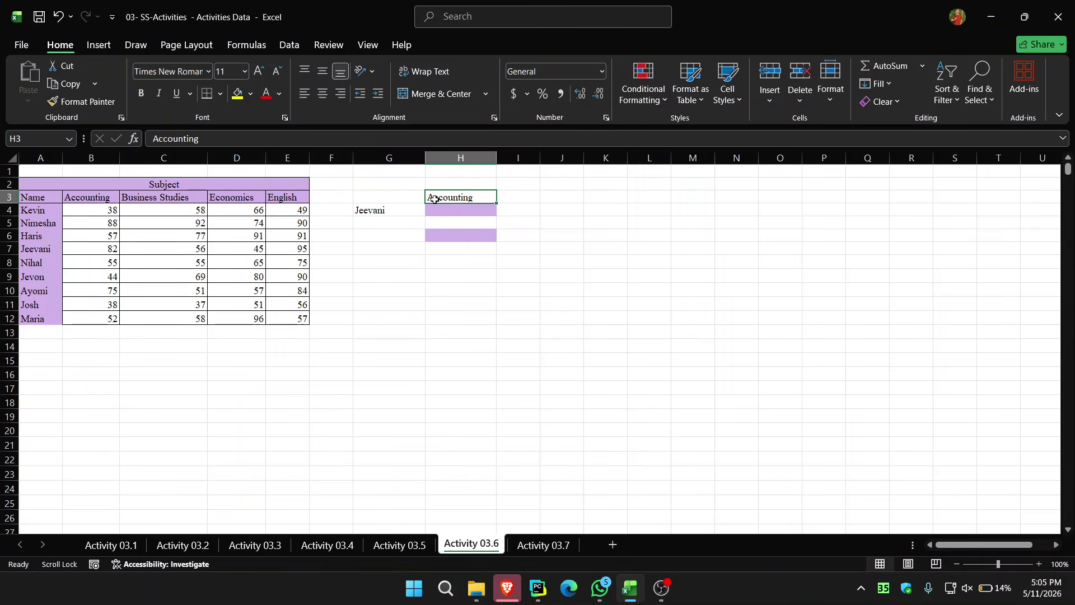
{"action": "left_click", "coordinate": [413, 205]}
{"action": "left_click", "coordinate": [442, 198]}
{"action": "left_click", "coordinate": [457, 211]}
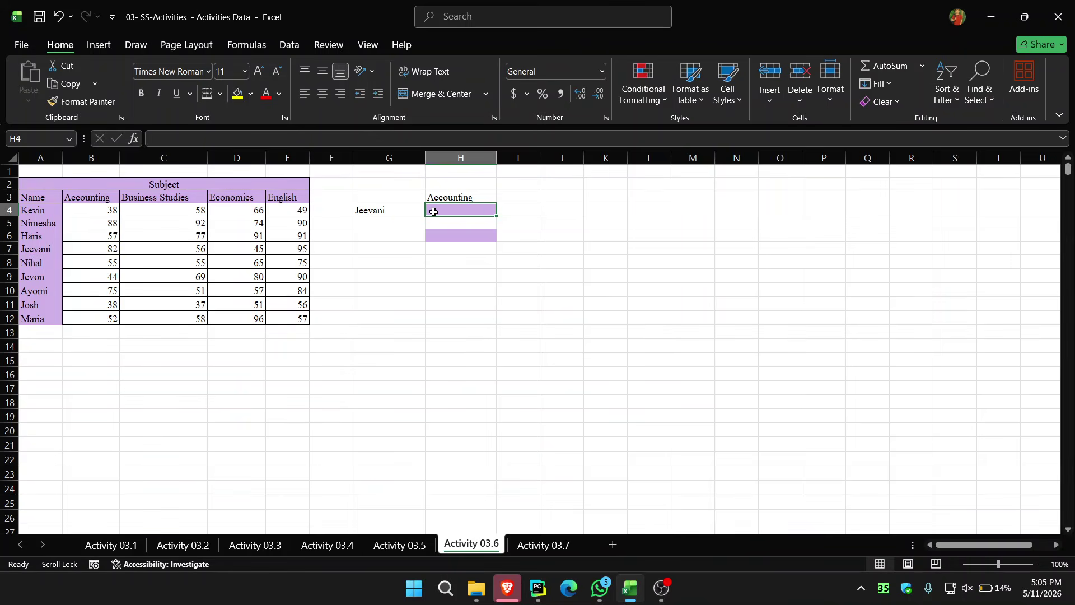
{"action": "left_click_drag", "start_coordinate": [418, 210], "coordinate": [438, 198]}
{"action": "left_click", "coordinate": [439, 198]}
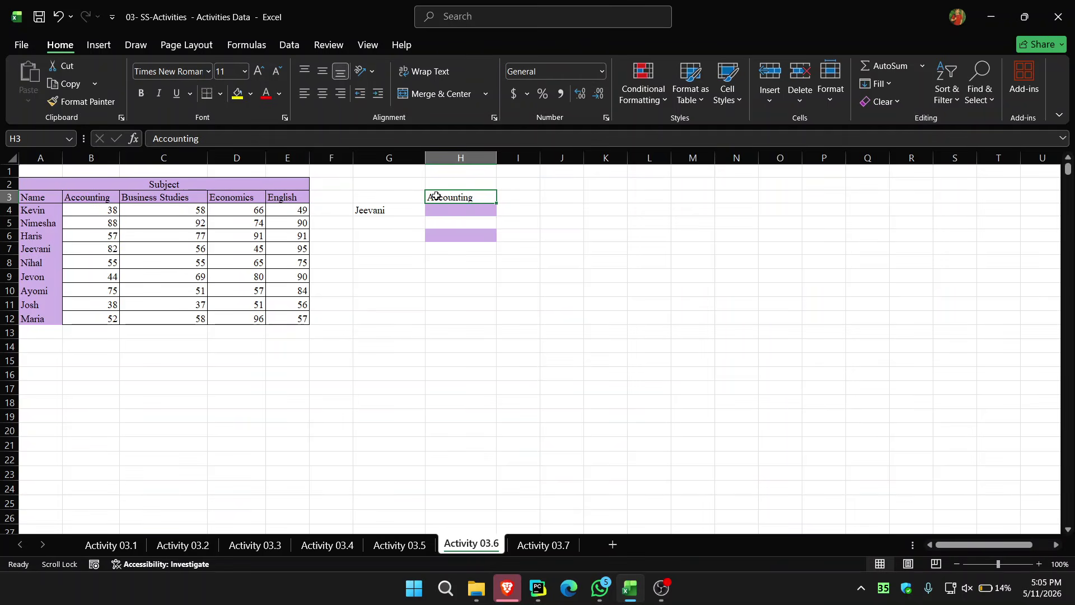
{"action": "left_click", "coordinate": [412, 209]}
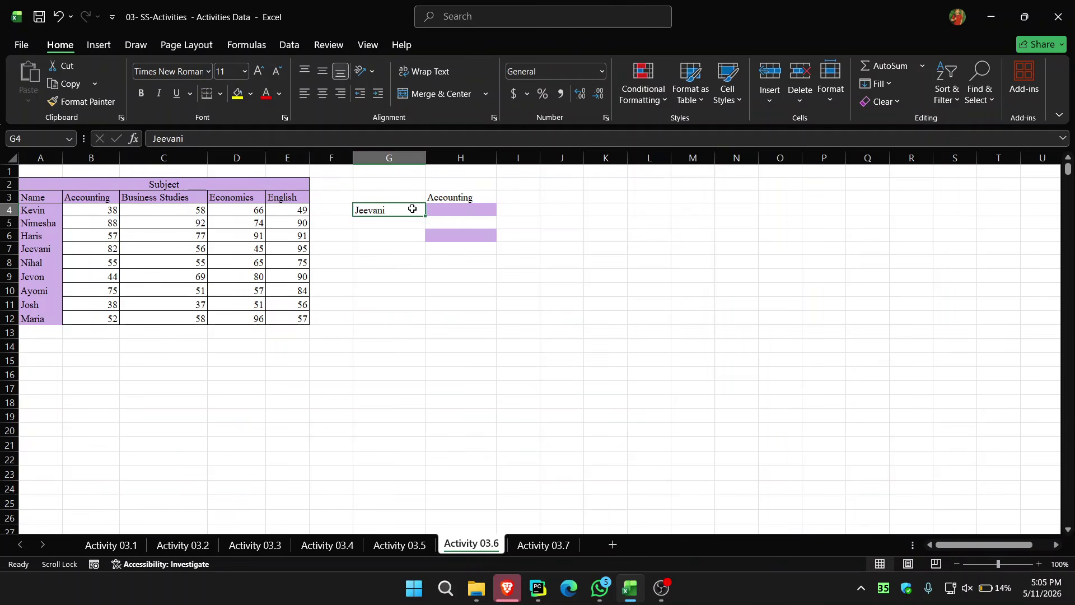
{"action": "left_click", "coordinate": [446, 210]}
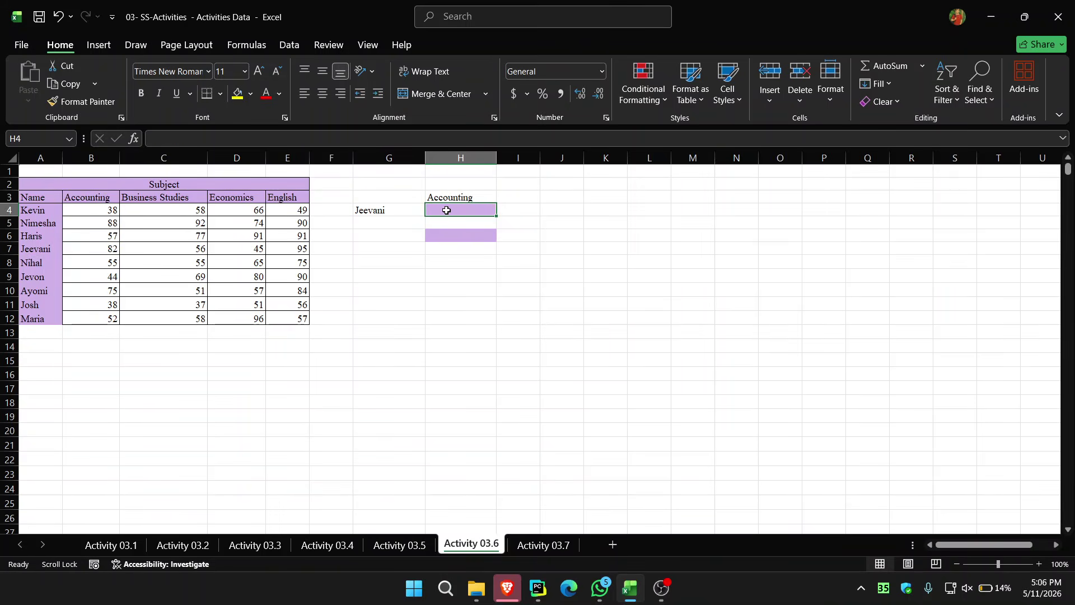
Add list data validation to student name cell G4, using the names in A4:A12 as the source.
{"action": "left_click", "coordinate": [404, 209]}
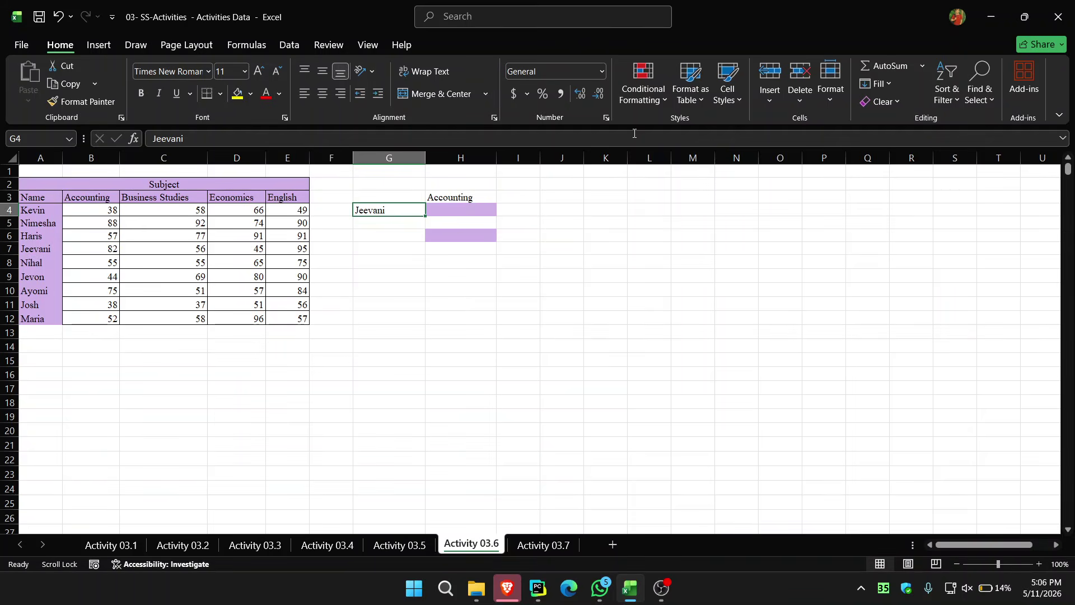
{"action": "left_click", "coordinate": [289, 47]}
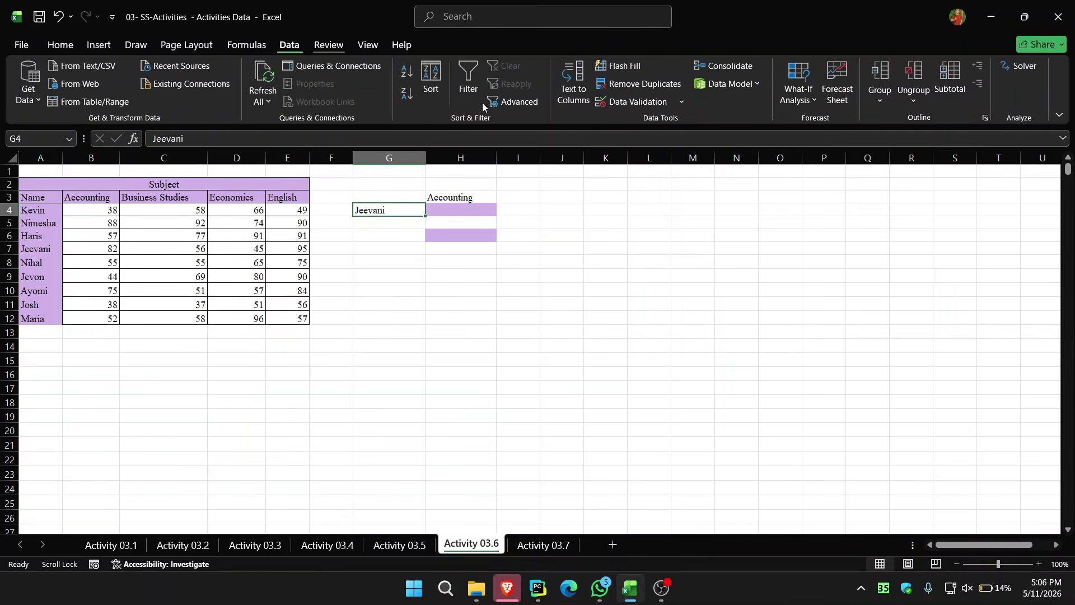
{"action": "left_click", "coordinate": [658, 104]}
{"action": "left_click", "coordinate": [480, 400]}
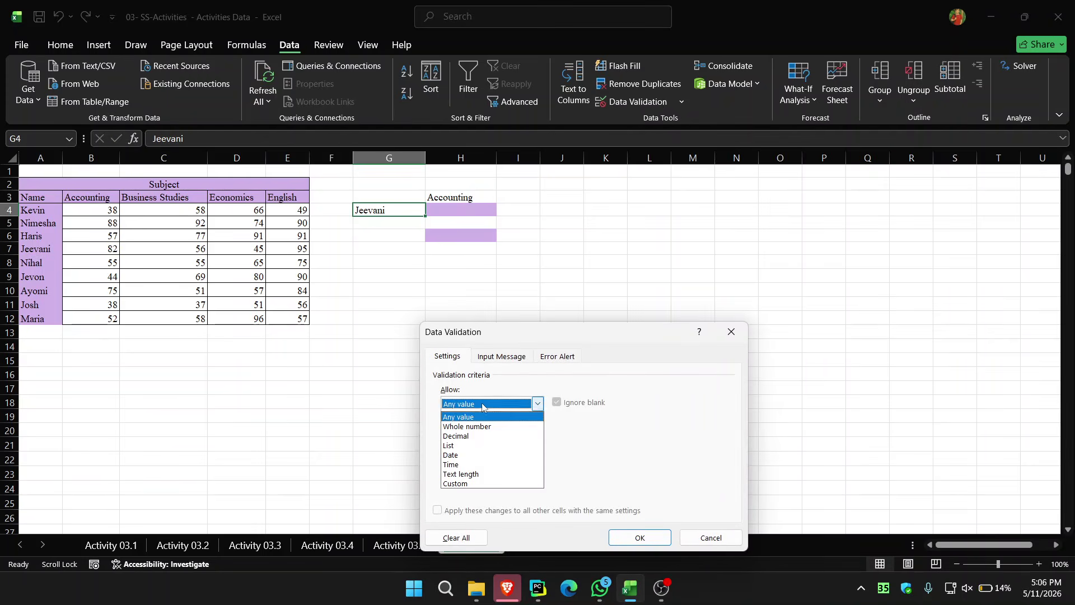
{"action": "left_click", "coordinate": [475, 447]}
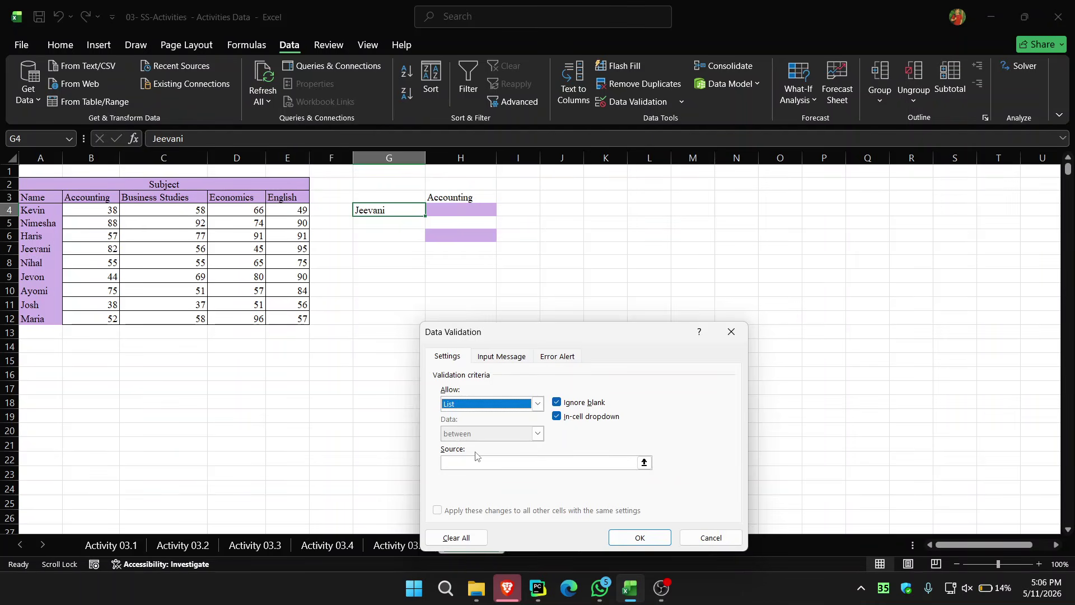
{"action": "left_click", "coordinate": [477, 462]}
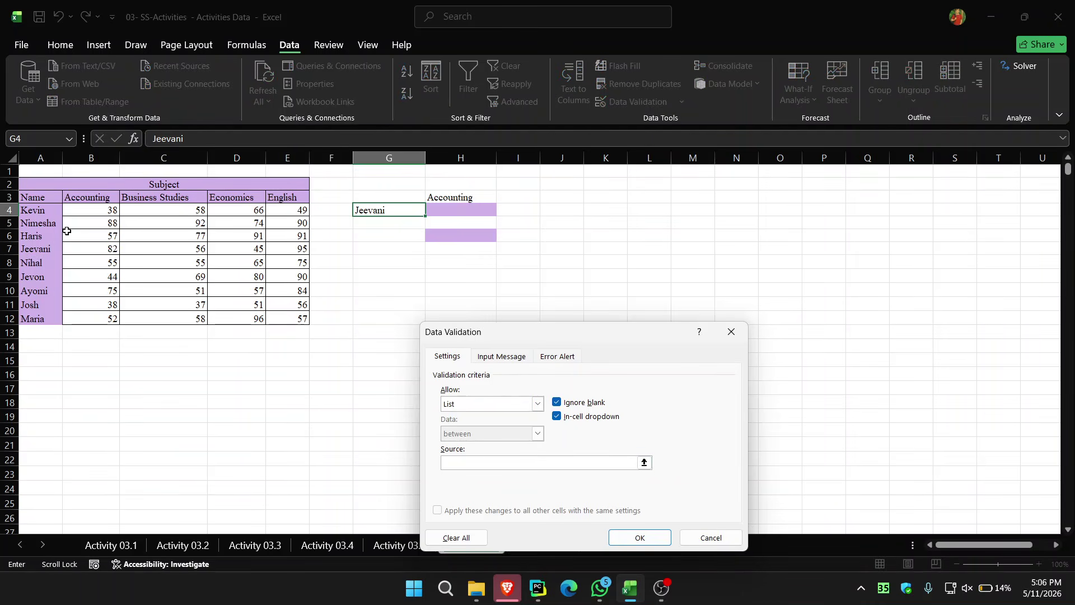
{"action": "left_click_drag", "start_coordinate": [38, 210], "coordinate": [40, 318]}
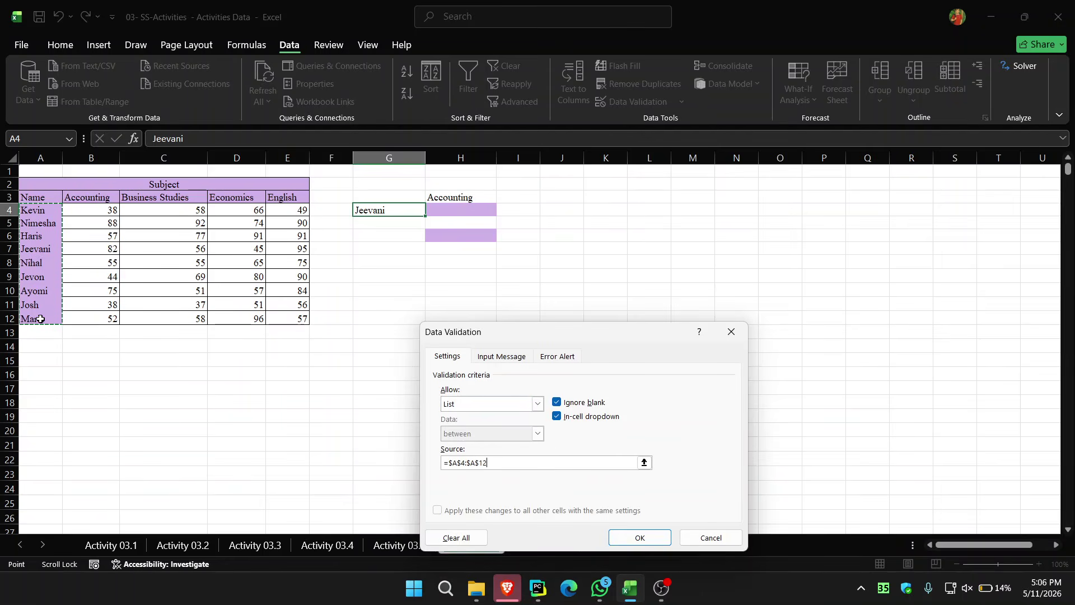
{"action": "left_click", "coordinate": [640, 538]}
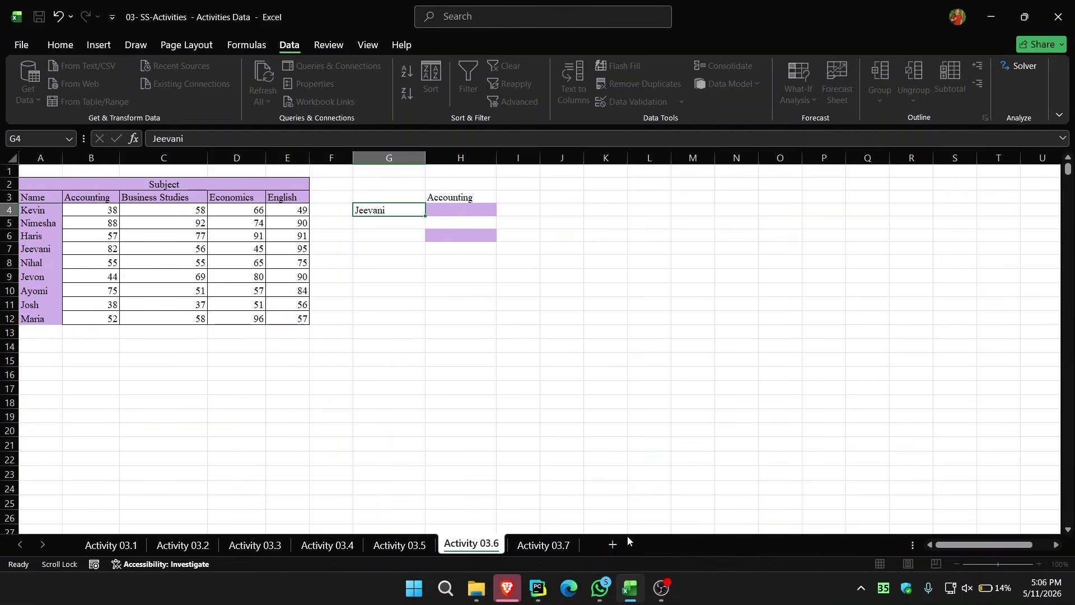
Add list data validation to subject cell H3, using the subject headings in B3:E3 as the source.
{"action": "left_click", "coordinate": [475, 197]}
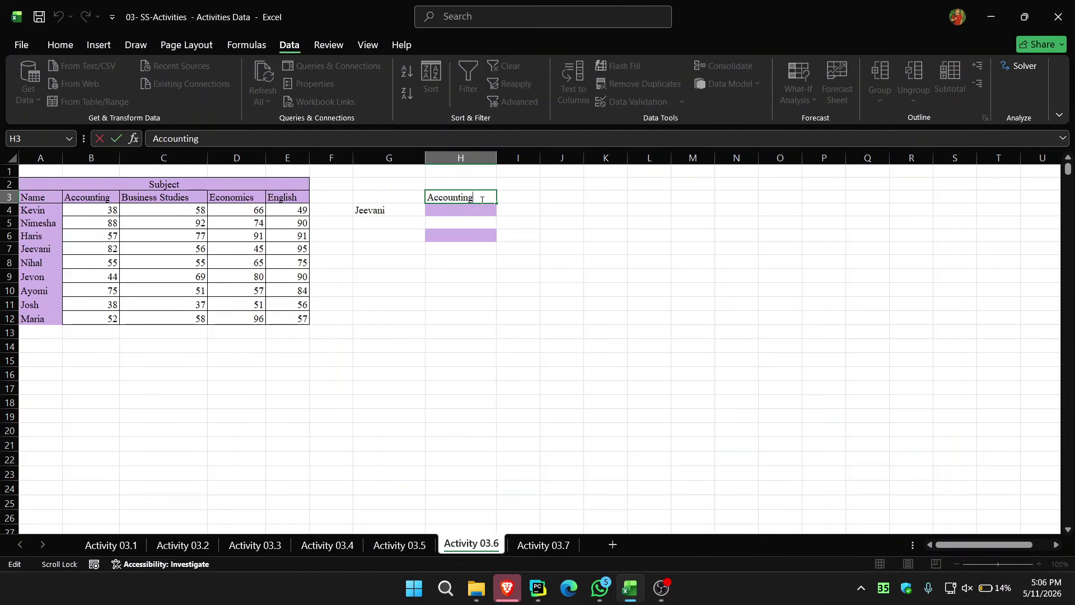
{"action": "left_click", "coordinate": [481, 206]}
{"action": "left_click", "coordinate": [480, 195]}
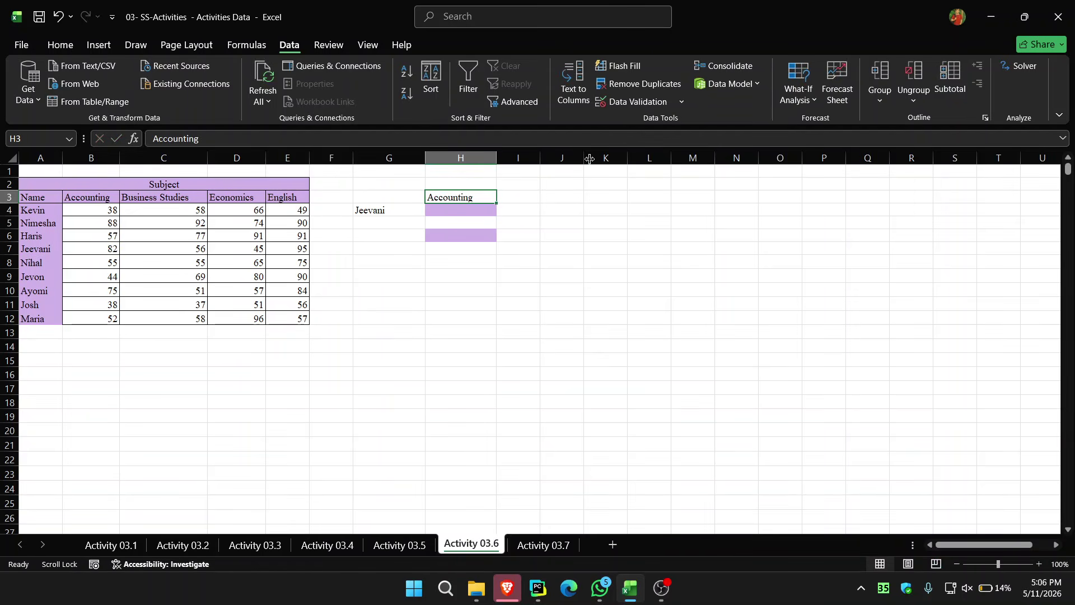
{"action": "left_click", "coordinate": [632, 104]}
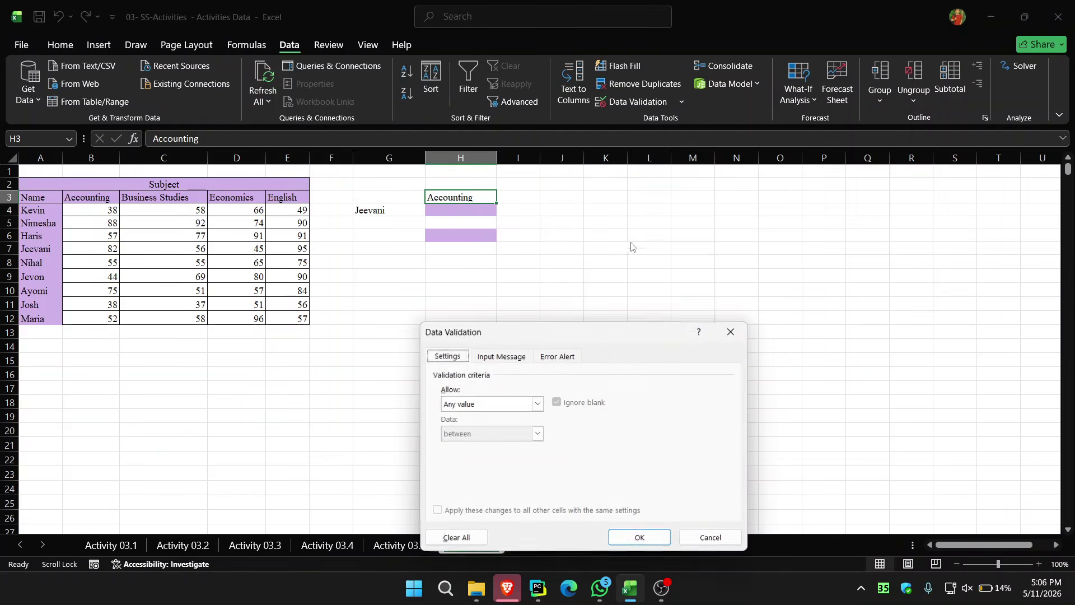
{"action": "left_click", "coordinate": [508, 404]}
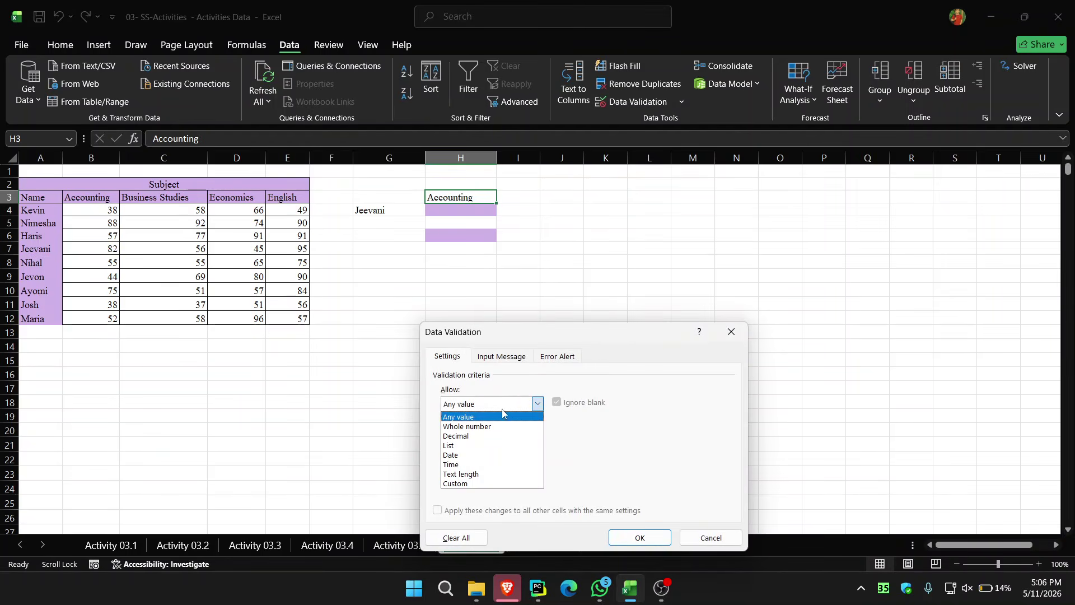
{"action": "left_click", "coordinate": [496, 446]}
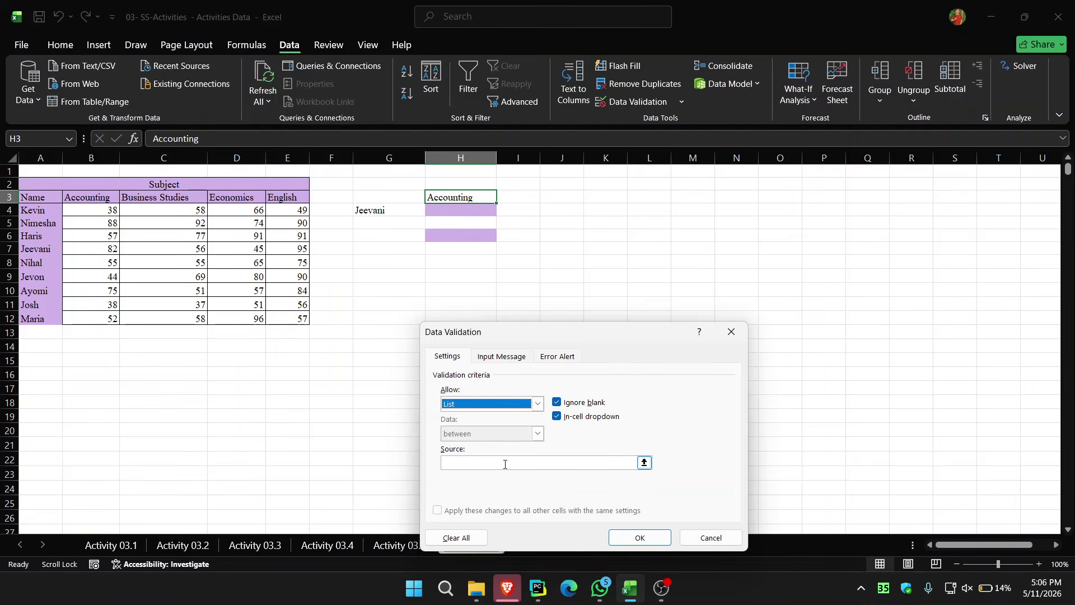
{"action": "left_click", "coordinate": [504, 462]}
{"action": "left_click_drag", "start_coordinate": [97, 196], "coordinate": [266, 198]}
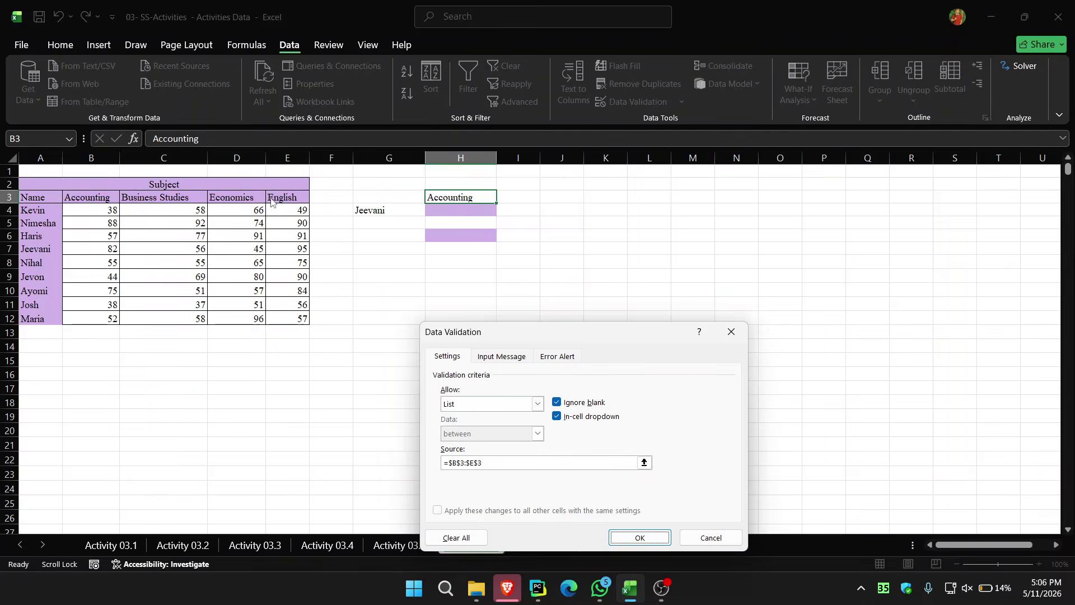
{"action": "key", "text": "Return"}
Choose Business Studies as the subject in H3 and the student from row 10 in G4.
{"action": "left_click", "coordinate": [500, 199]}
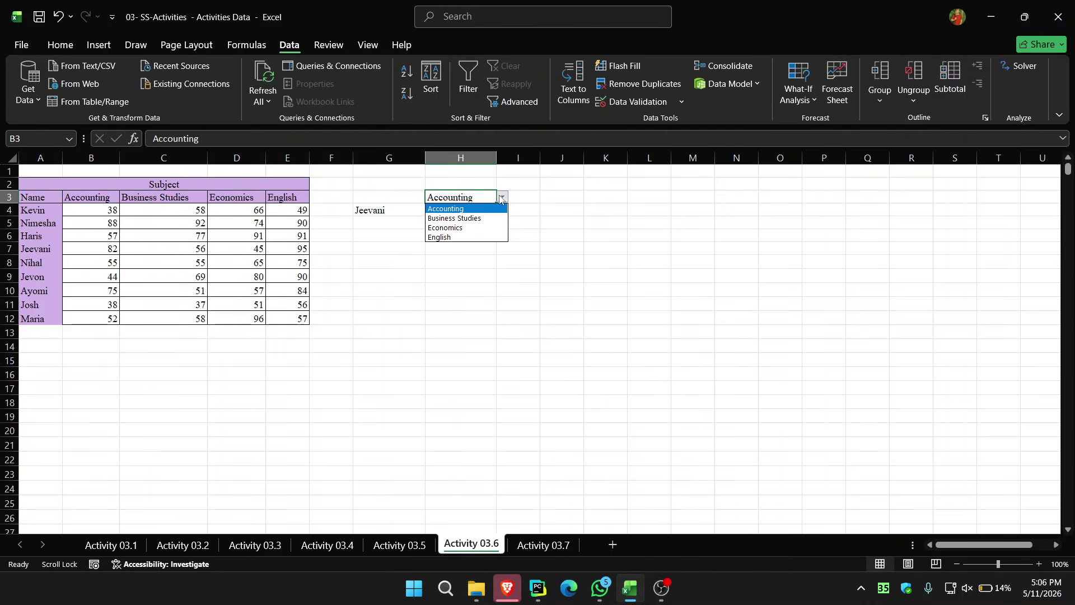
{"action": "left_click", "coordinate": [488, 218]}
{"action": "left_click", "coordinate": [414, 210]}
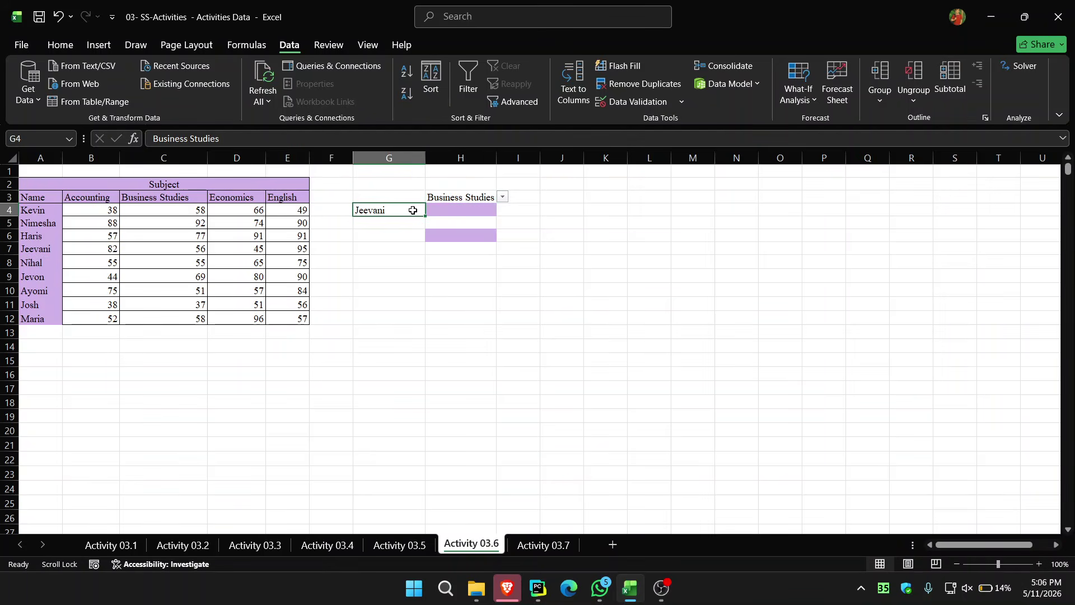
{"action": "left_click", "coordinate": [431, 210]}
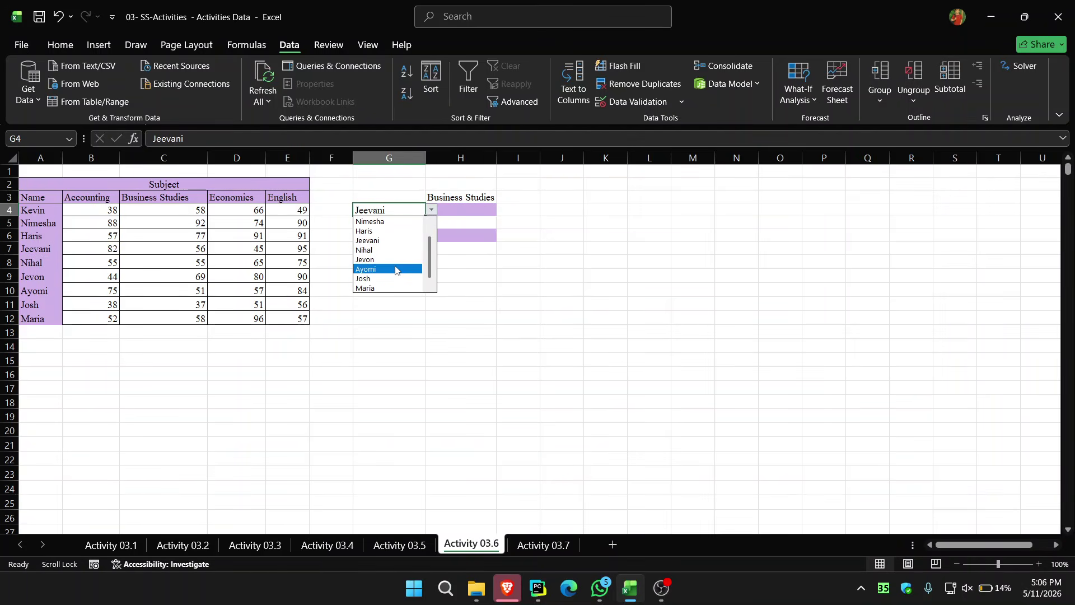
{"action": "left_click", "coordinate": [392, 269]}
{"action": "left_click_drag", "start_coordinate": [398, 252], "coordinate": [425, 305]}
{"action": "left_click", "coordinate": [427, 307]}
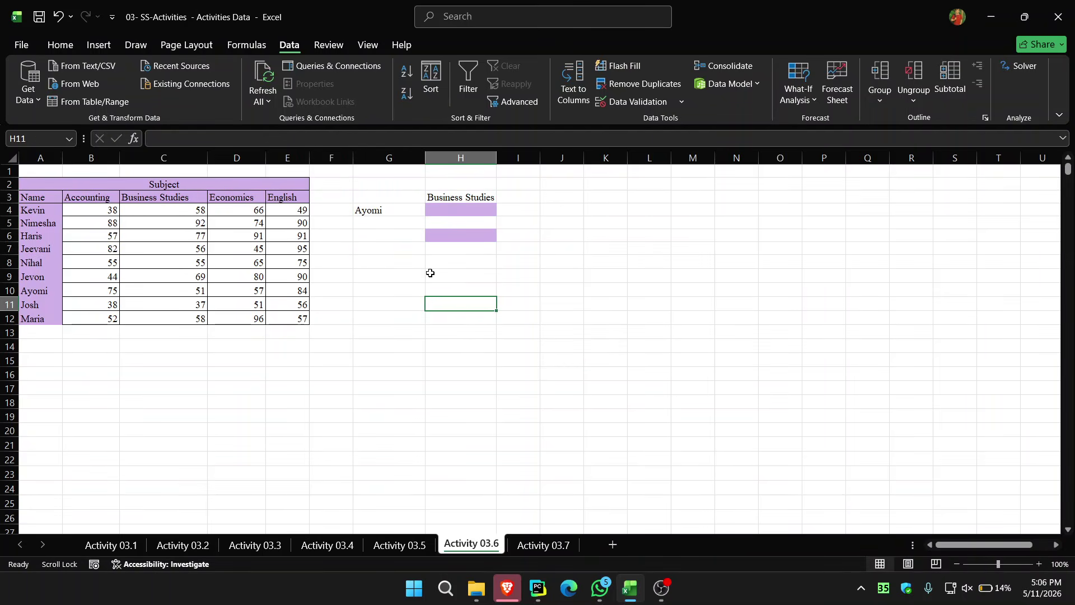
{"action": "left_click", "coordinate": [435, 212]}
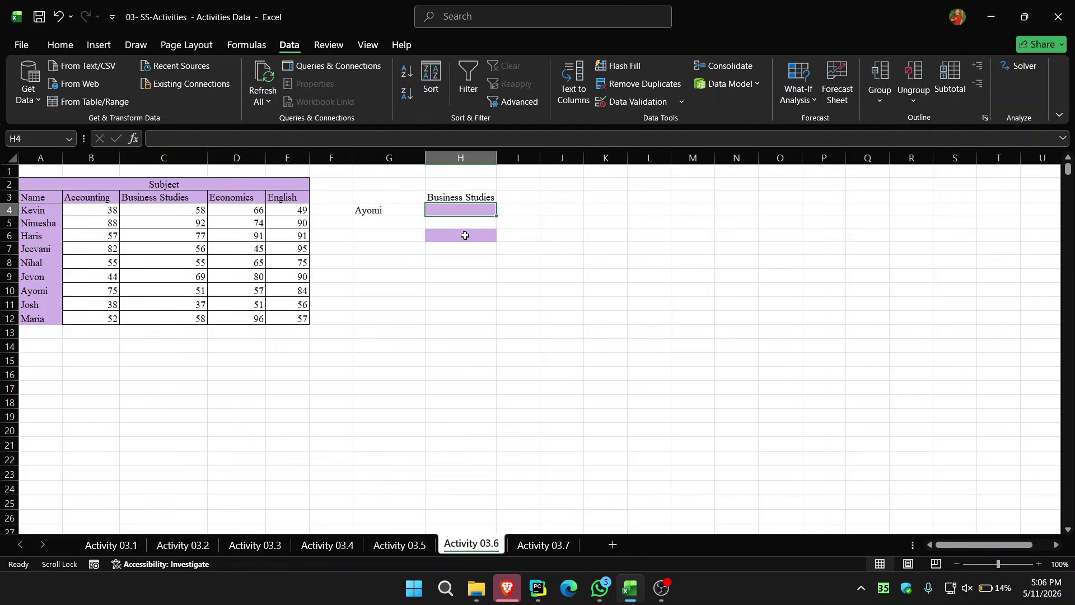
{"action": "left_click", "coordinate": [464, 235]}
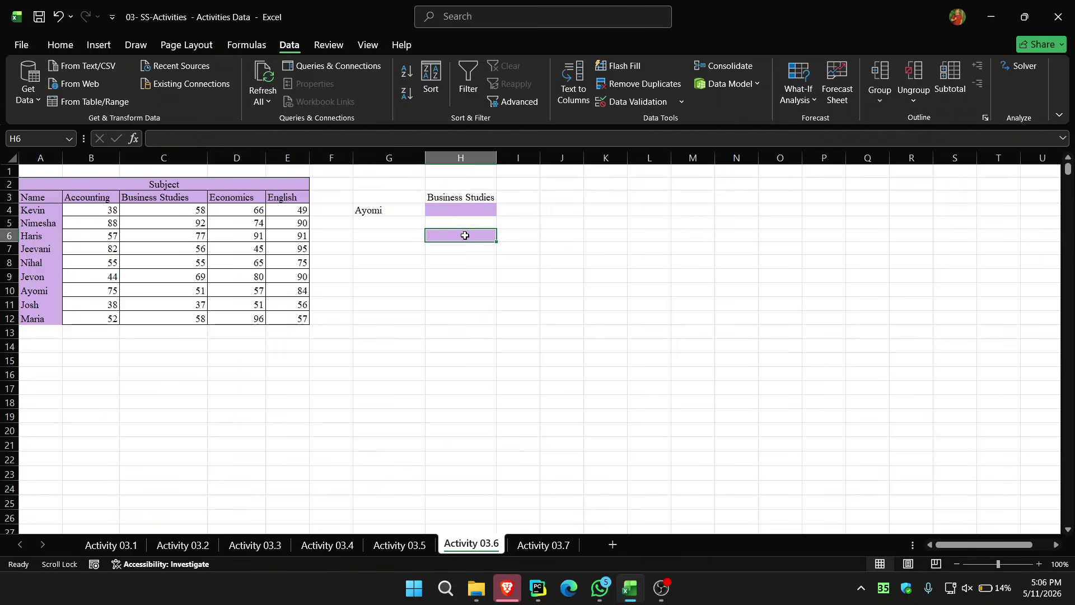
{"action": "left_click", "coordinate": [469, 267]}
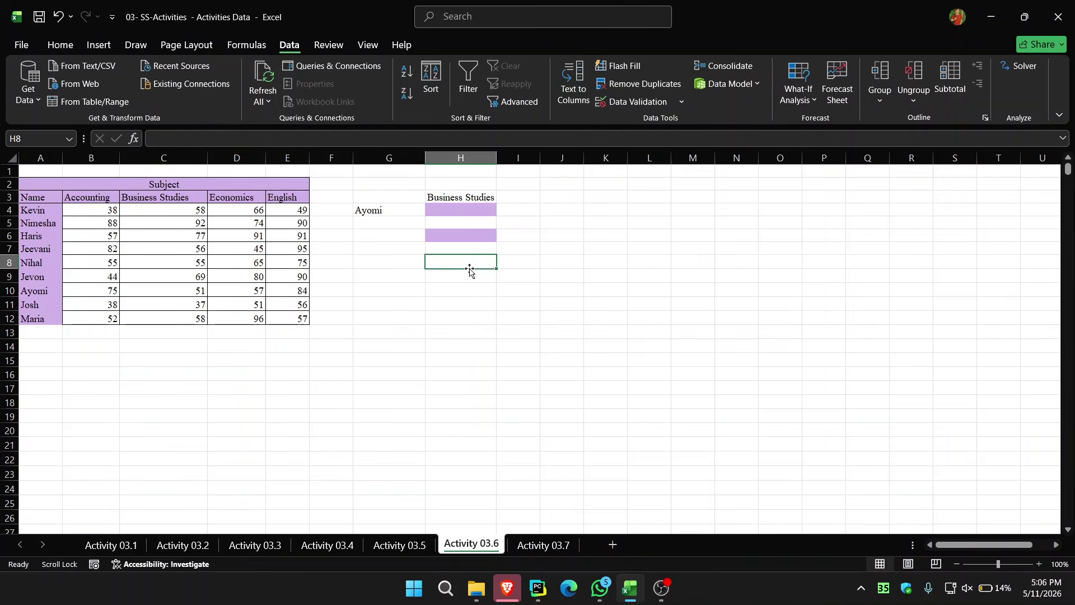
Start a VLOOKUP formula in H4 with G4 as the lookup value and A4:E12 as the table array.
{"action": "left_click", "coordinate": [468, 211]}
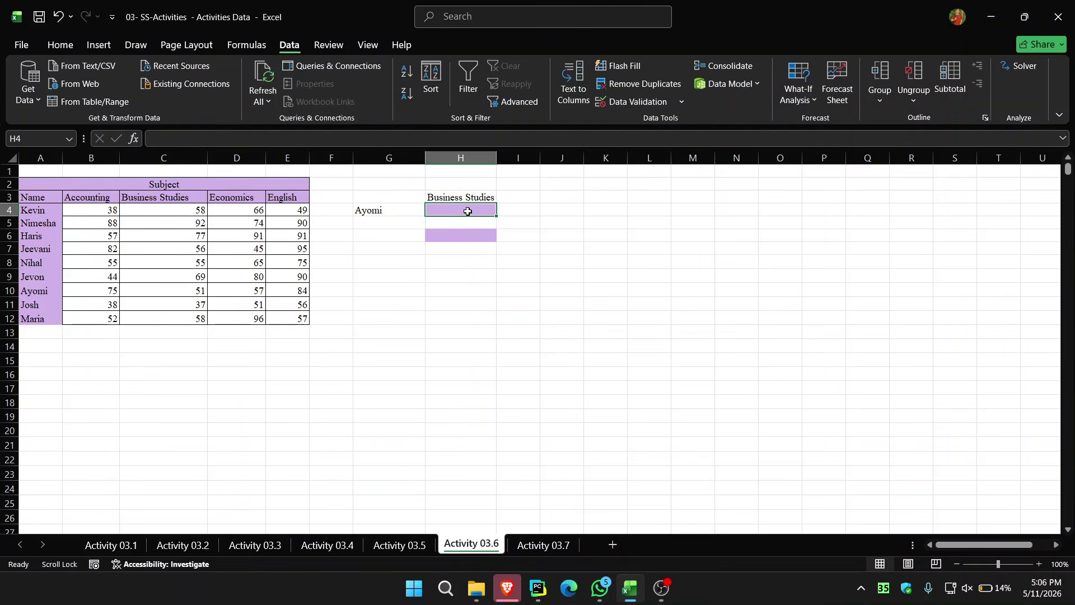
{"action": "type", "text": "=vlk"}
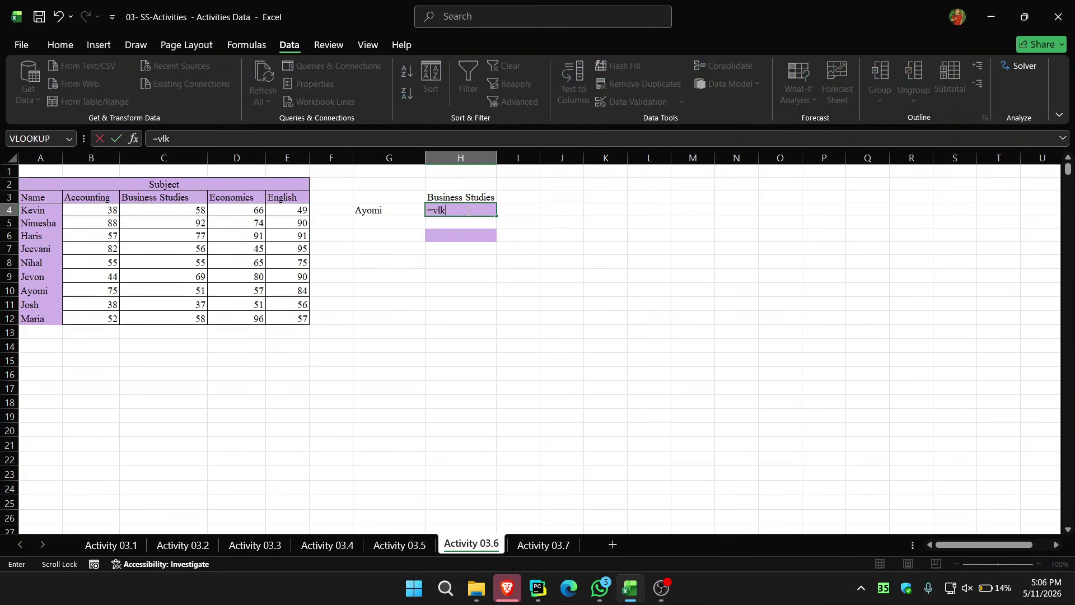
{"action": "key", "text": "BackSpace"}
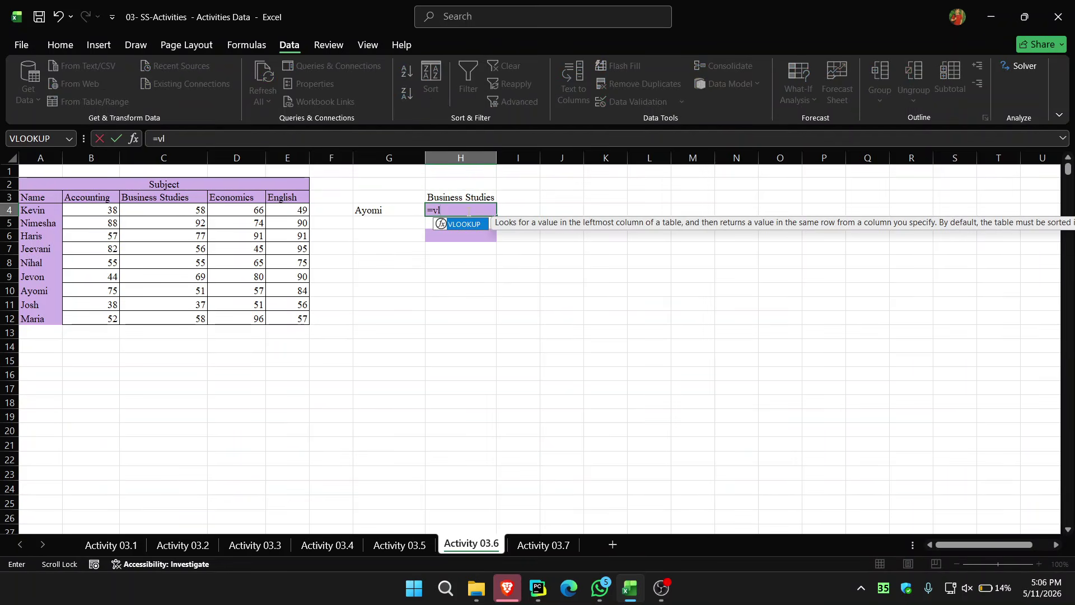
{"action": "double_click", "coordinate": [464, 226]}
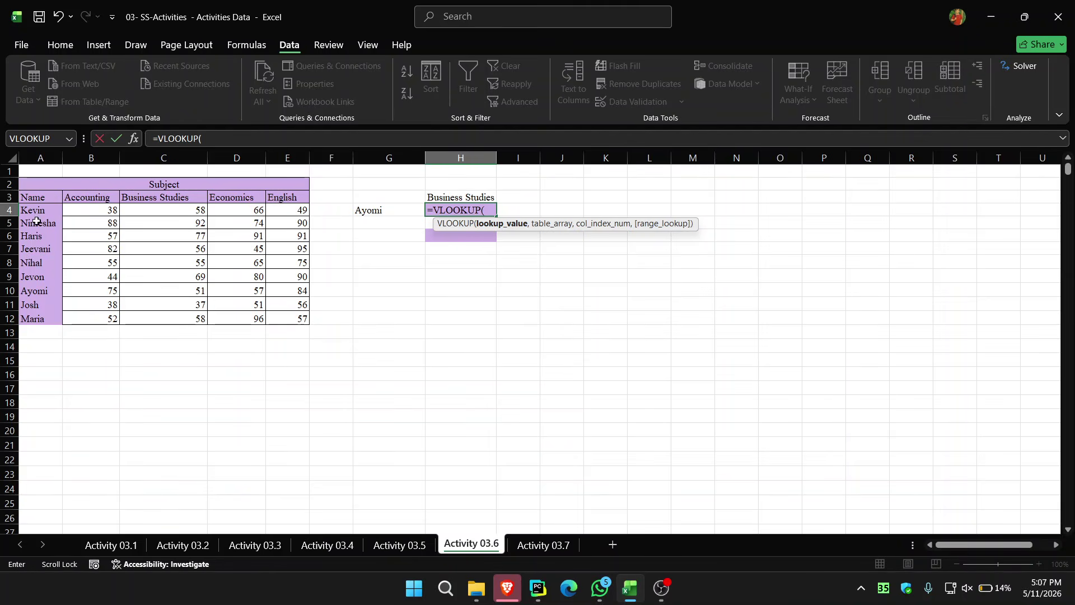
{"action": "left_click", "coordinate": [378, 213]}
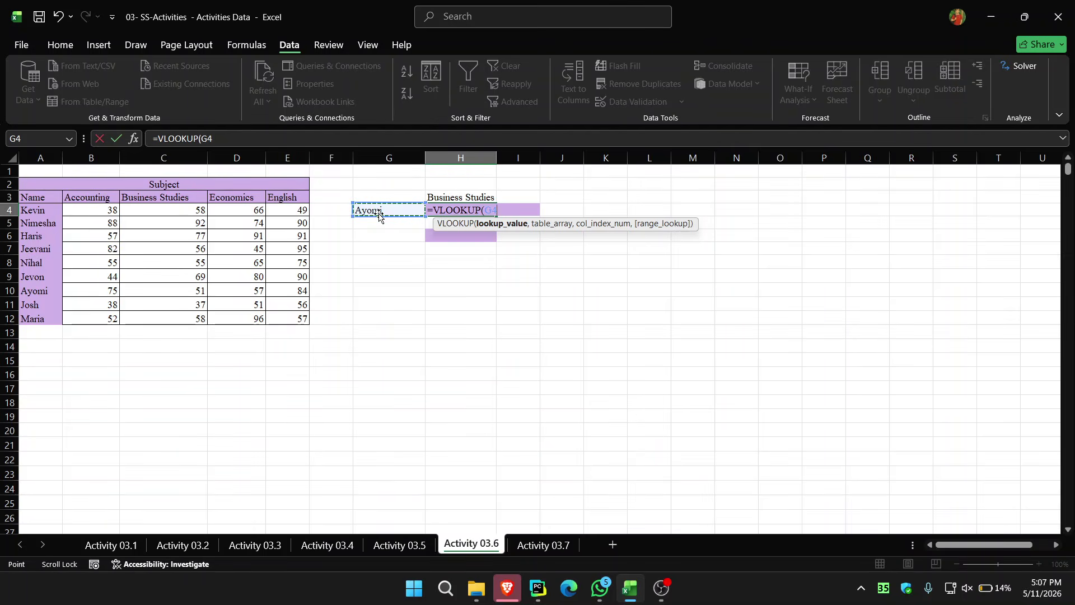
{"action": "type", "text": ","}
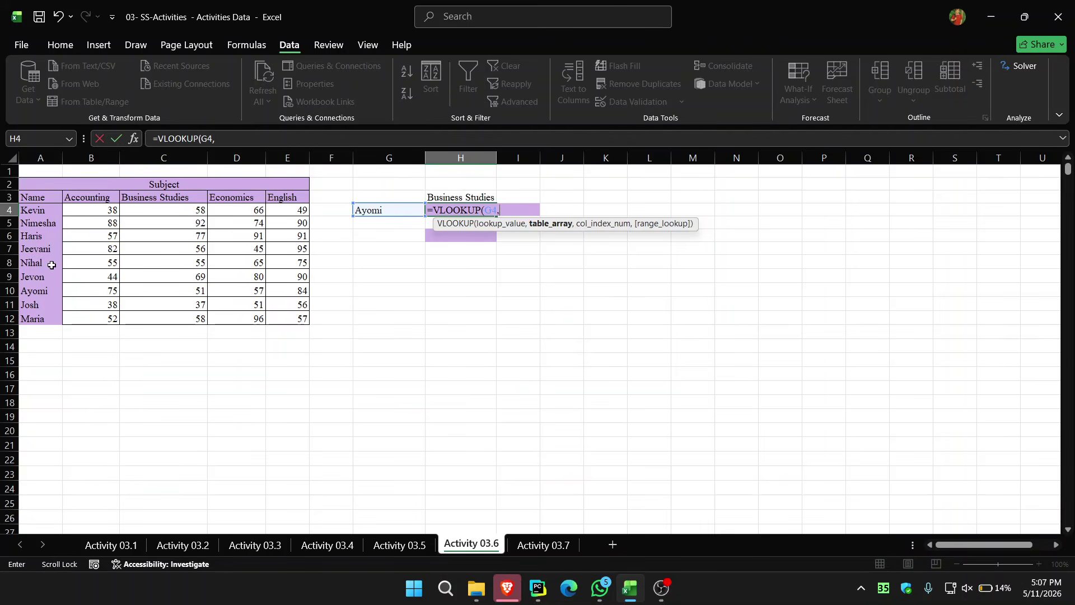
{"action": "left_click_drag", "start_coordinate": [37, 208], "coordinate": [300, 306]}
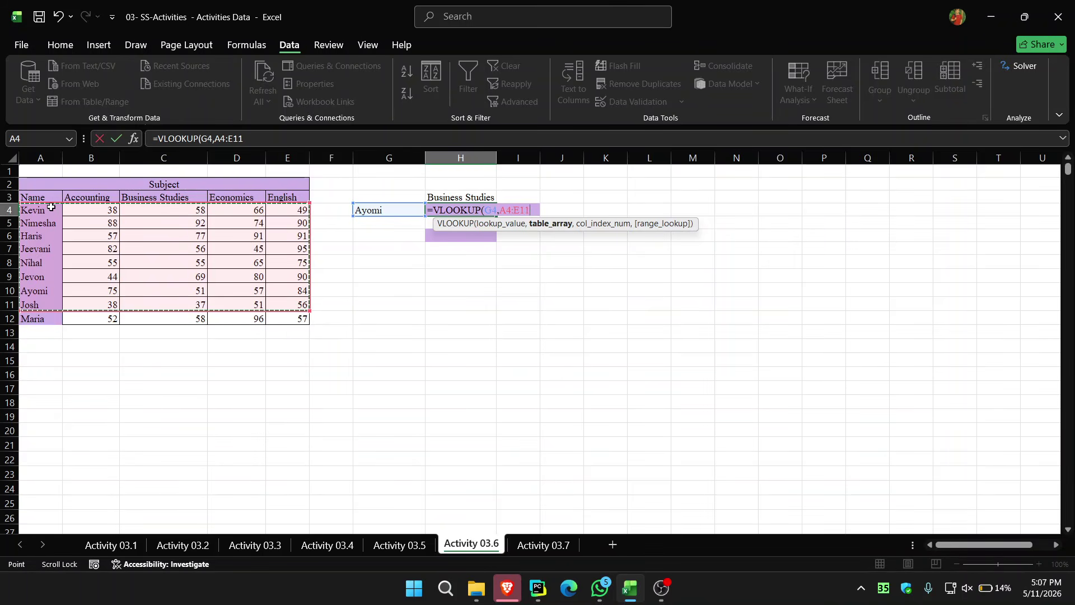
{"action": "left_click_drag", "start_coordinate": [48, 208], "coordinate": [252, 311]}
{"action": "left_click_drag", "start_coordinate": [284, 319], "coordinate": [283, 320]}
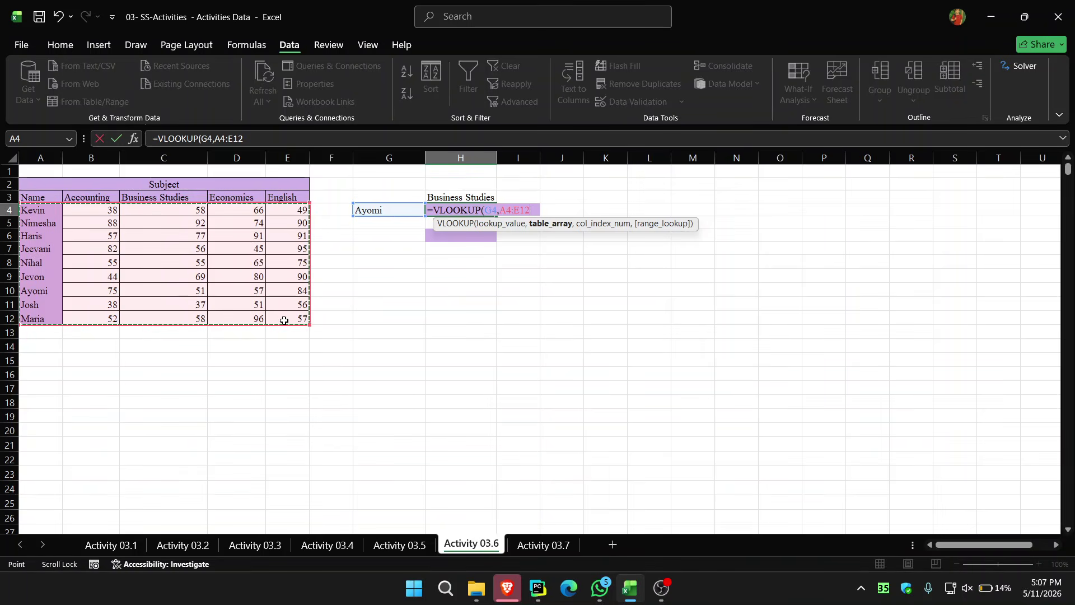
{"action": "type", "text": ","}
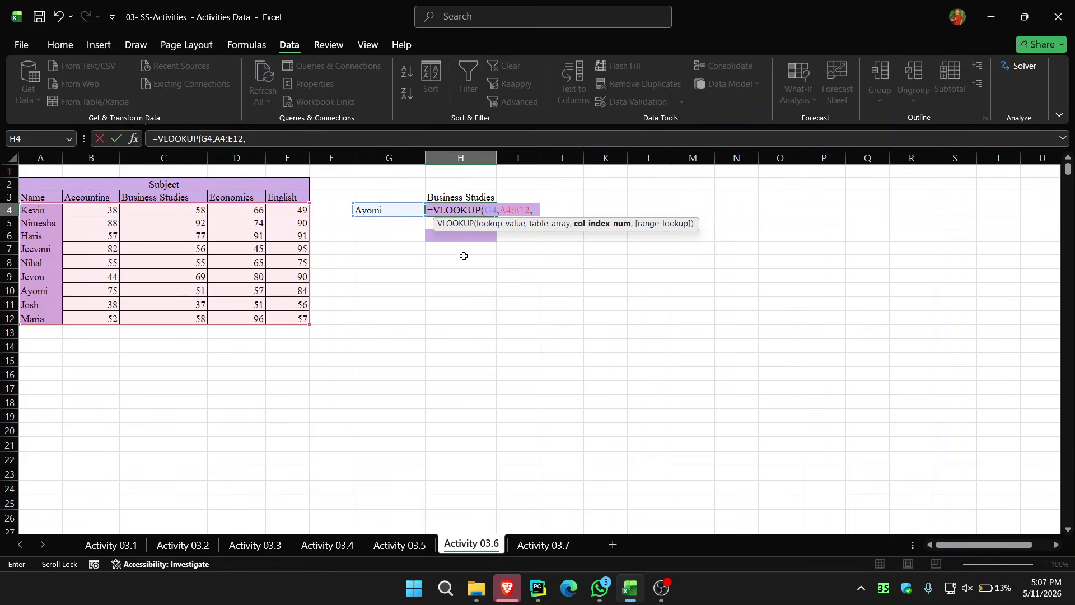
Nest a MATCH function as the column index, looking up H3 in B3:E3 with match type 0.
{"action": "type", "text": "matc"}
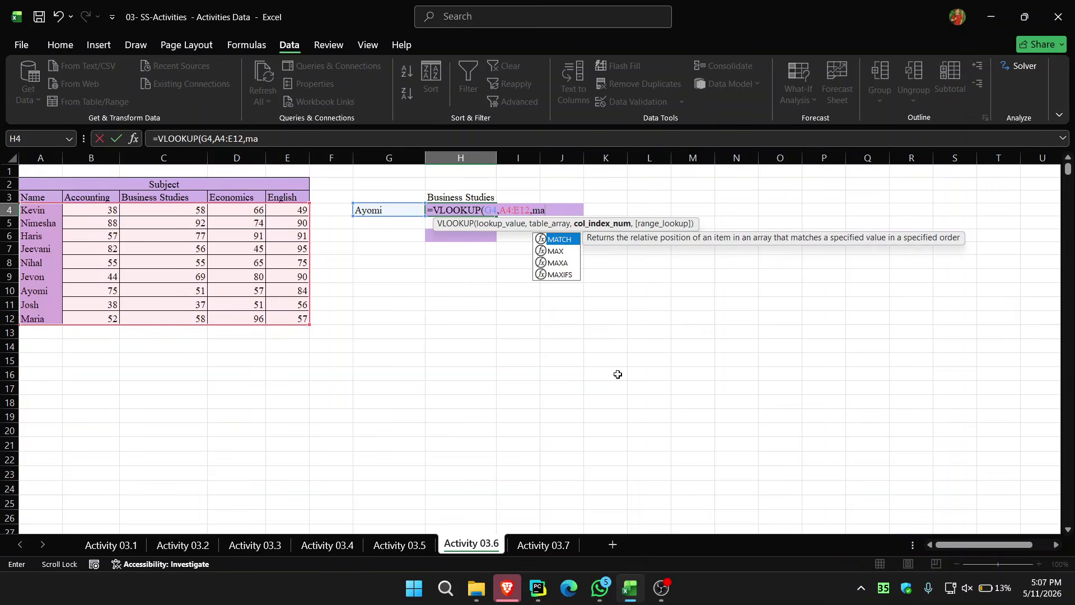
{"action": "type", "text": "h"}
{"action": "double_click", "coordinate": [567, 241]}
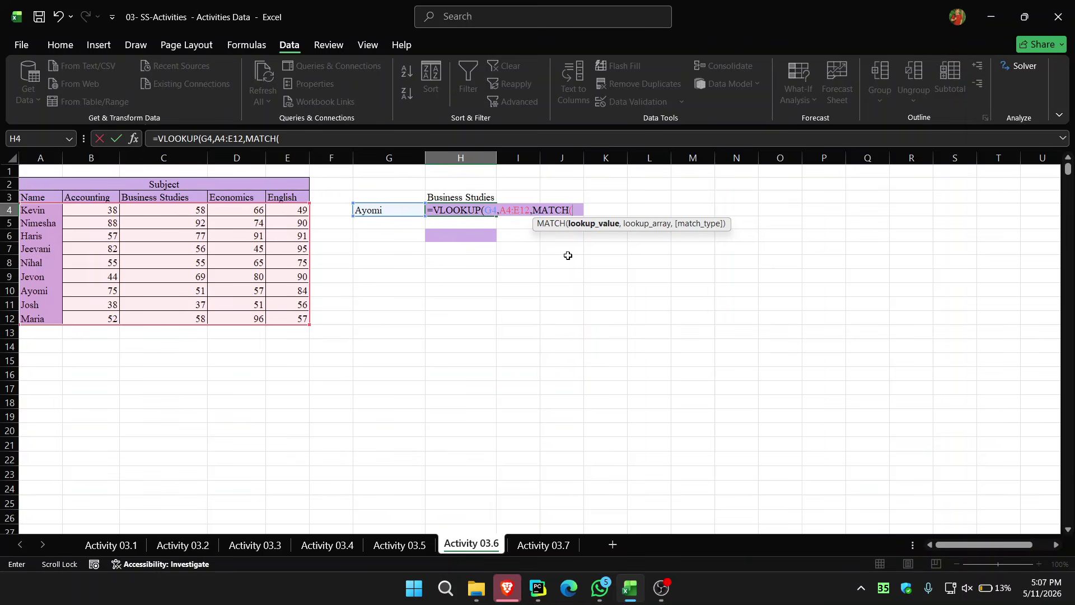
{"action": "left_click", "coordinate": [465, 194]}
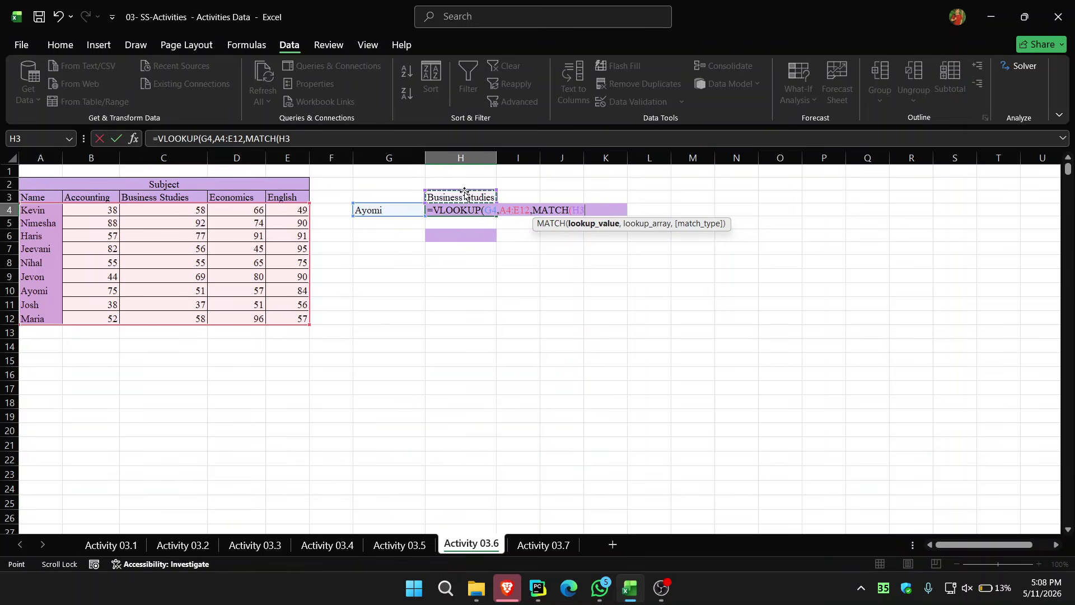
{"action": "type", "text": ","}
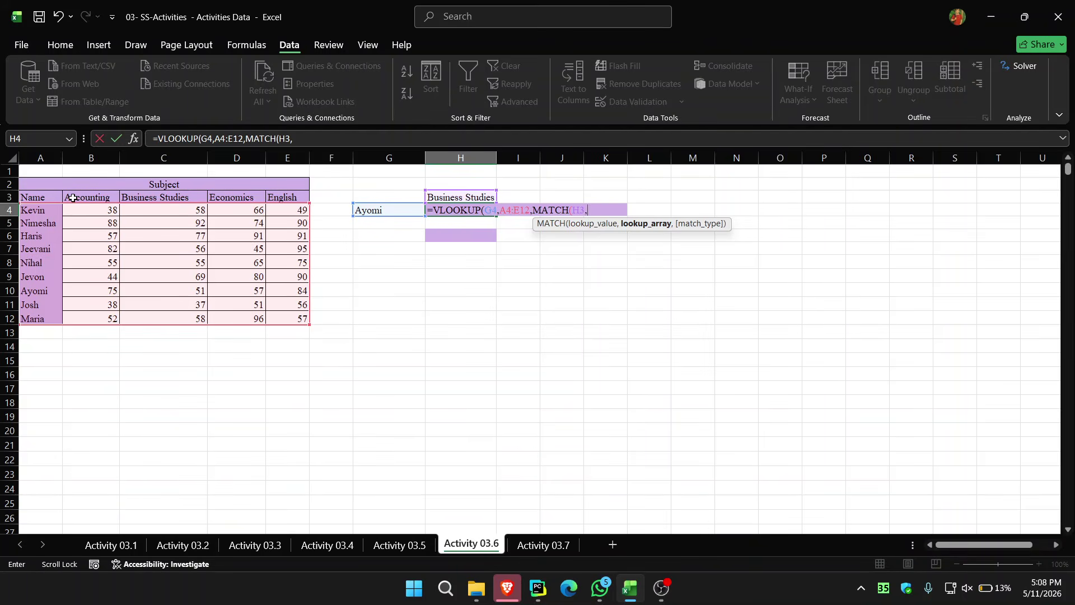
{"action": "left_click_drag", "start_coordinate": [72, 198], "coordinate": [287, 205]}
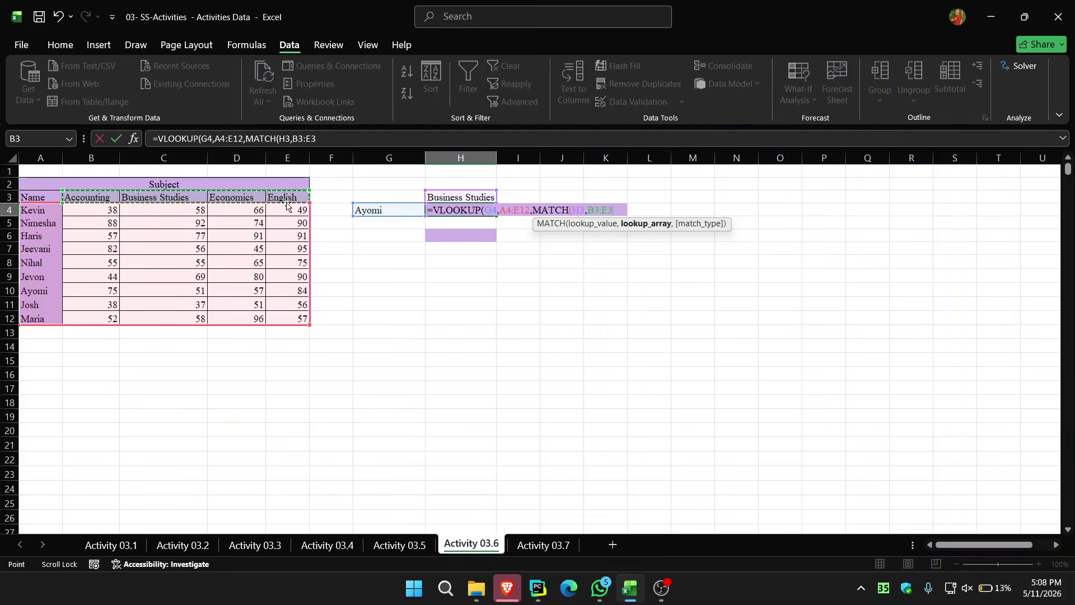
{"action": "type", "text": ","}
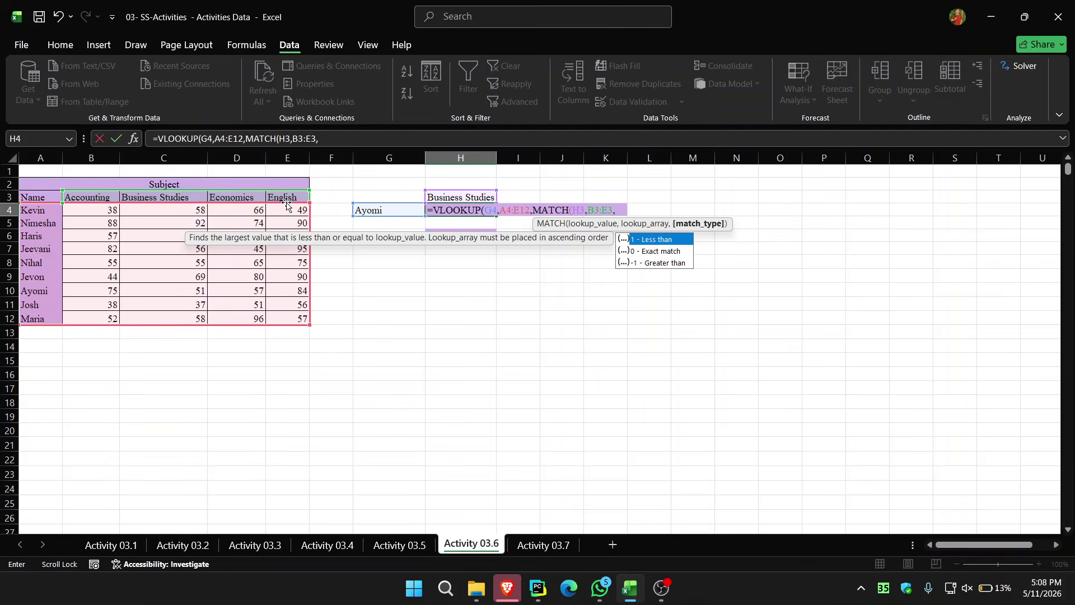
{"action": "type", "text": "0"}
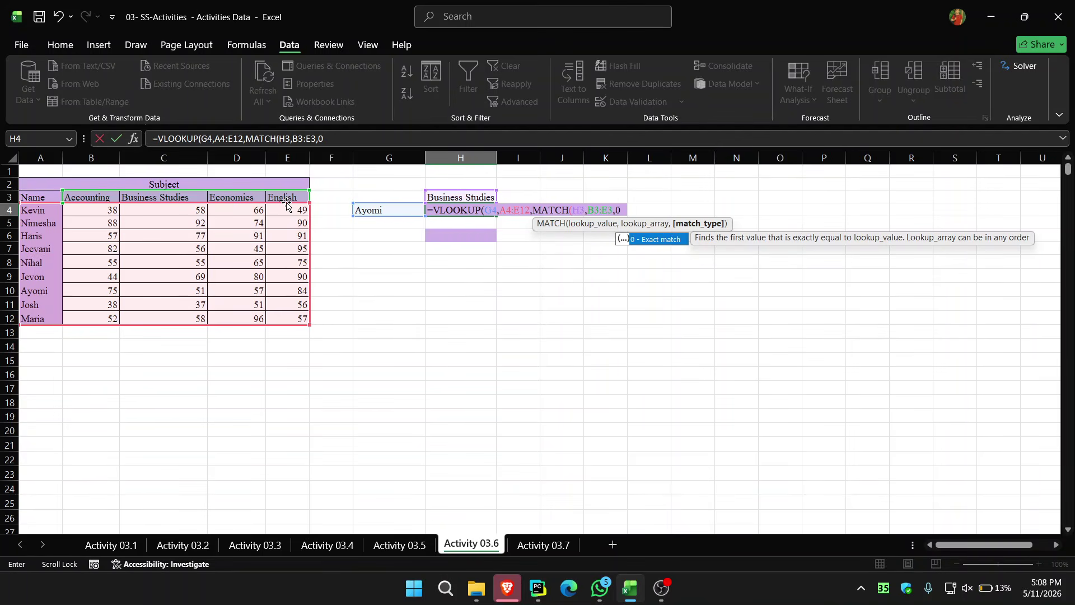
{"action": "type", "text": ")"}
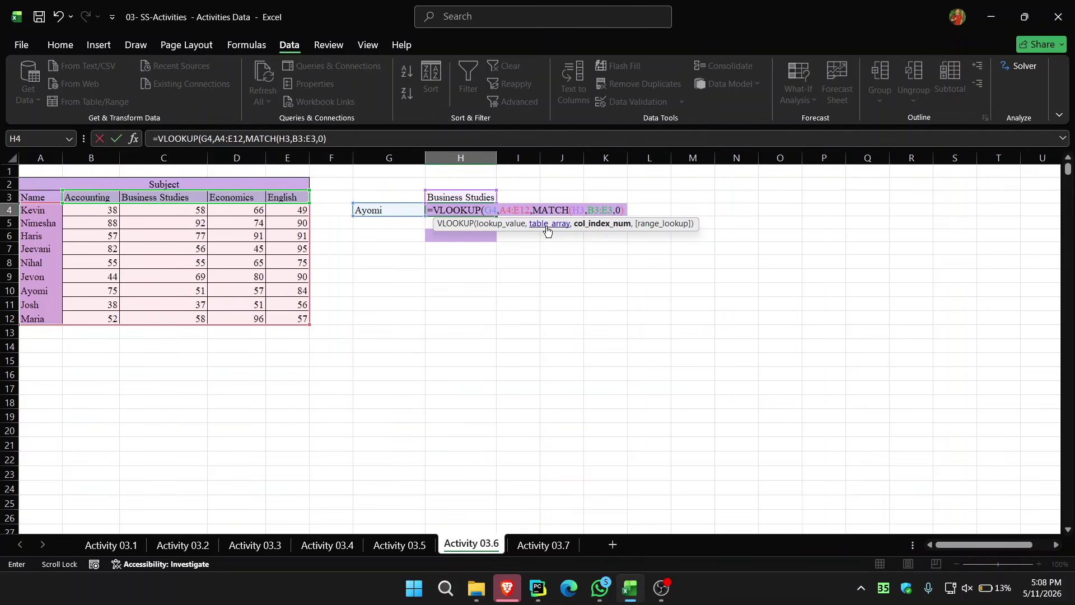
Review the MATCH arguments, then complete the VLOOKUP in H4 with FALSE for an exact match and enter the formula.
{"action": "left_click", "coordinate": [579, 210]}
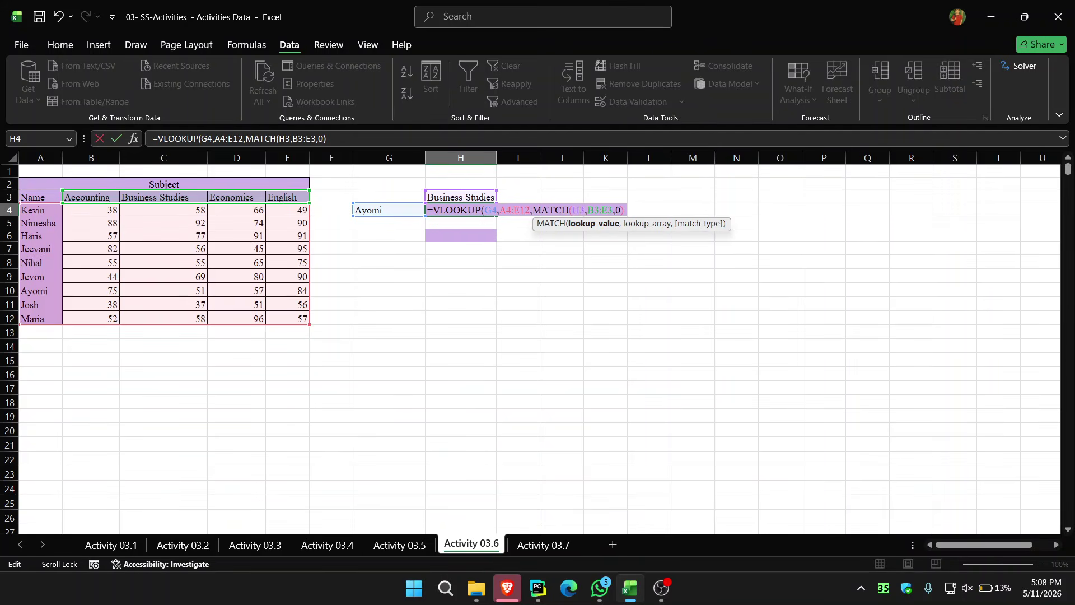
{"action": "left_click", "coordinate": [600, 210]}
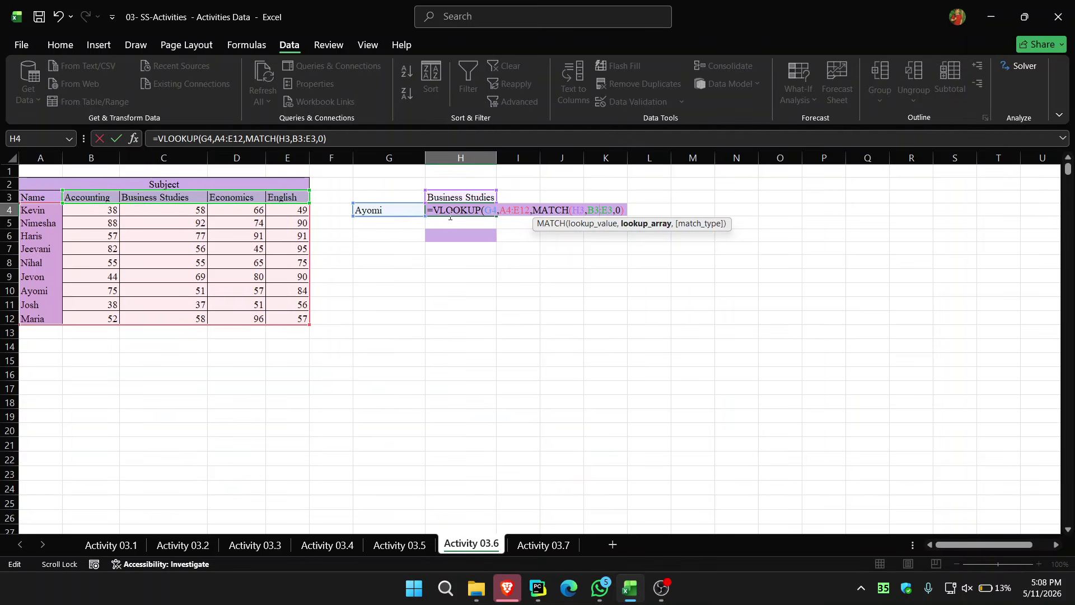
{"action": "left_click", "coordinate": [577, 205]}
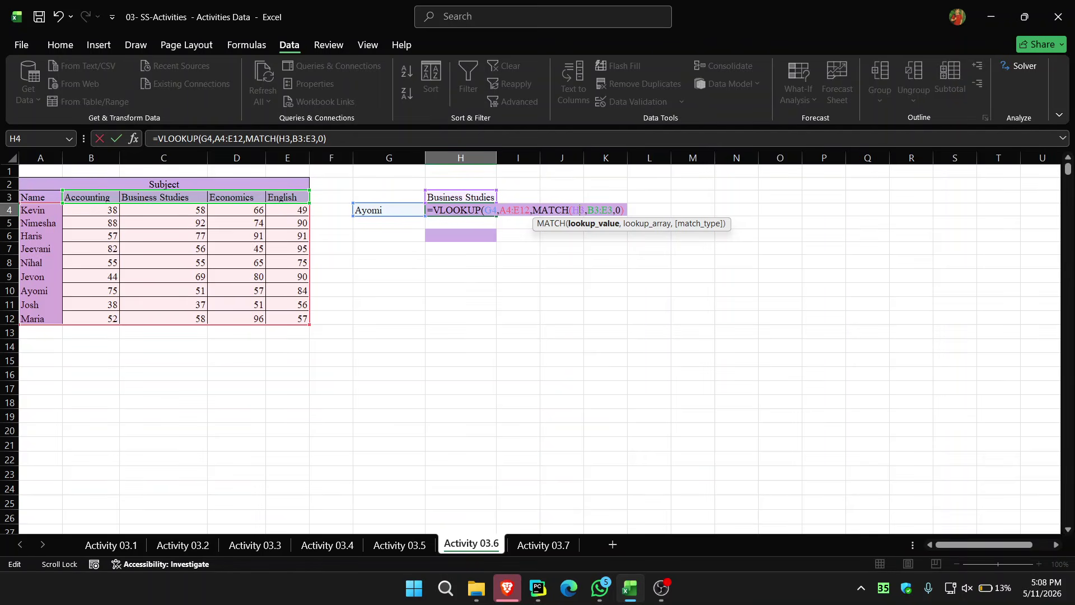
{"action": "left_click", "coordinate": [600, 210]}
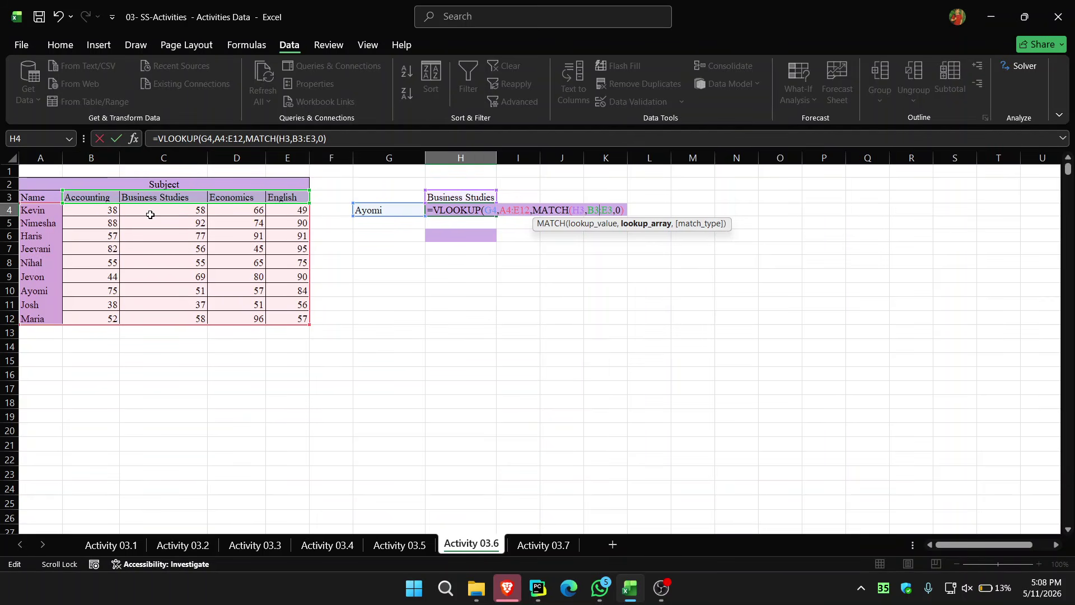
{"action": "left_click", "coordinate": [624, 211]}
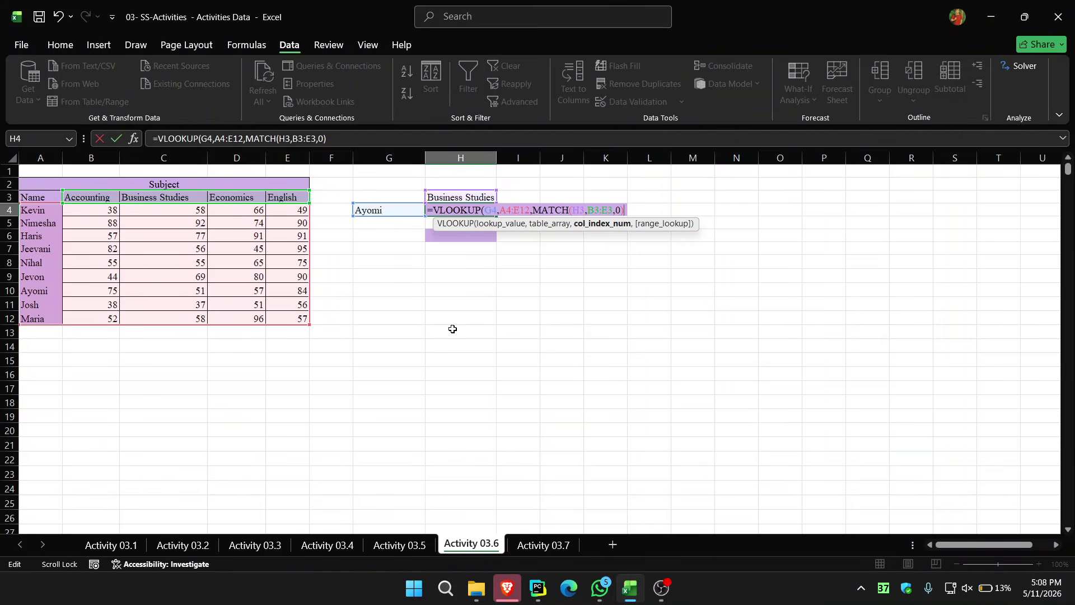
{"action": "type", "text": ","}
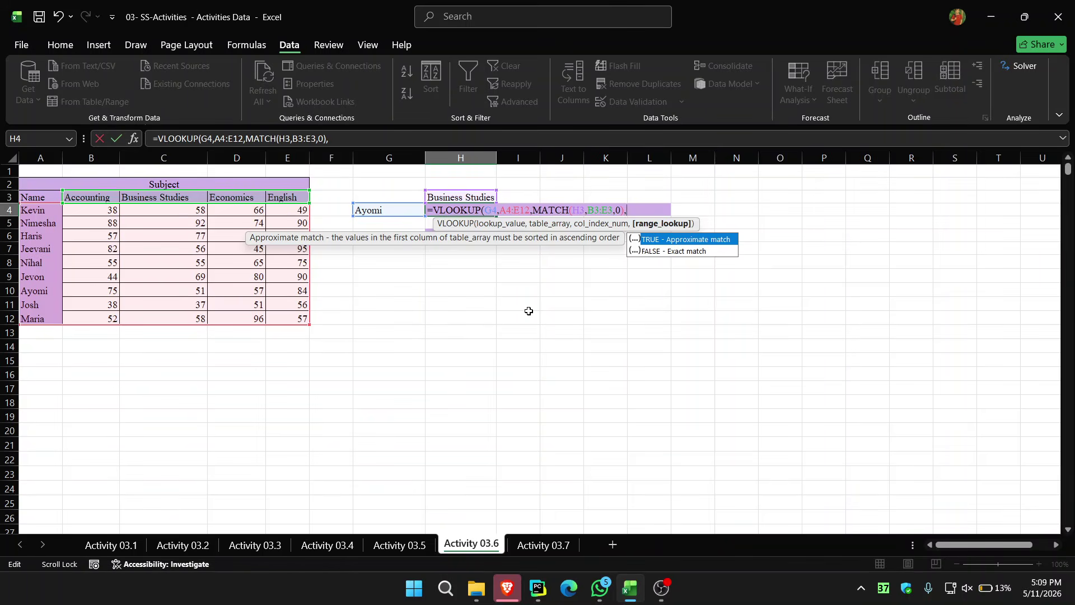
{"action": "double_click", "coordinate": [658, 253]}
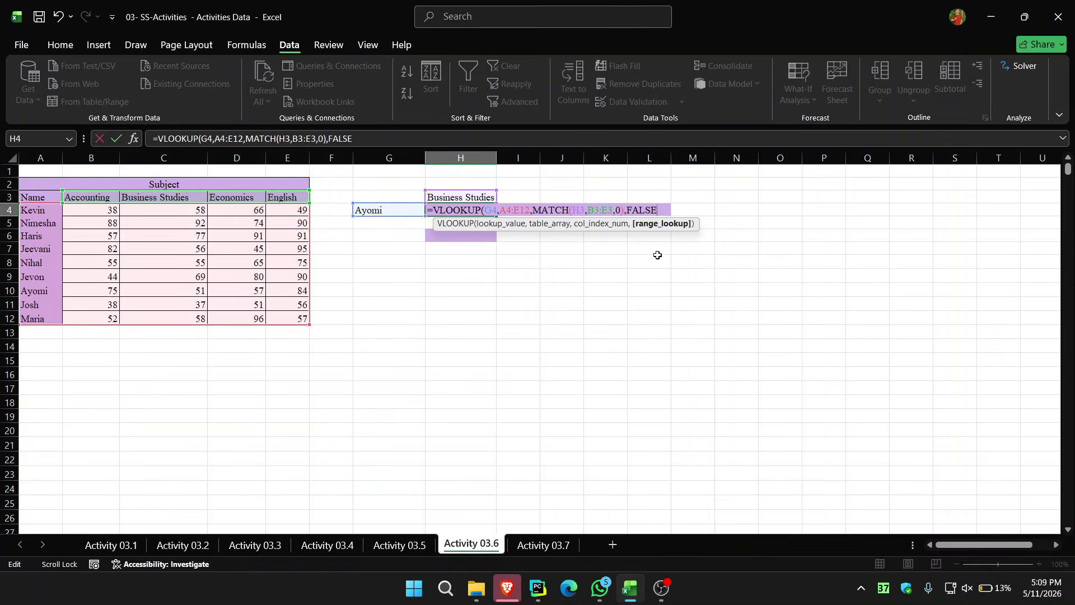
{"action": "key", "text": "Return"}
{"action": "key", "text": "Return"}
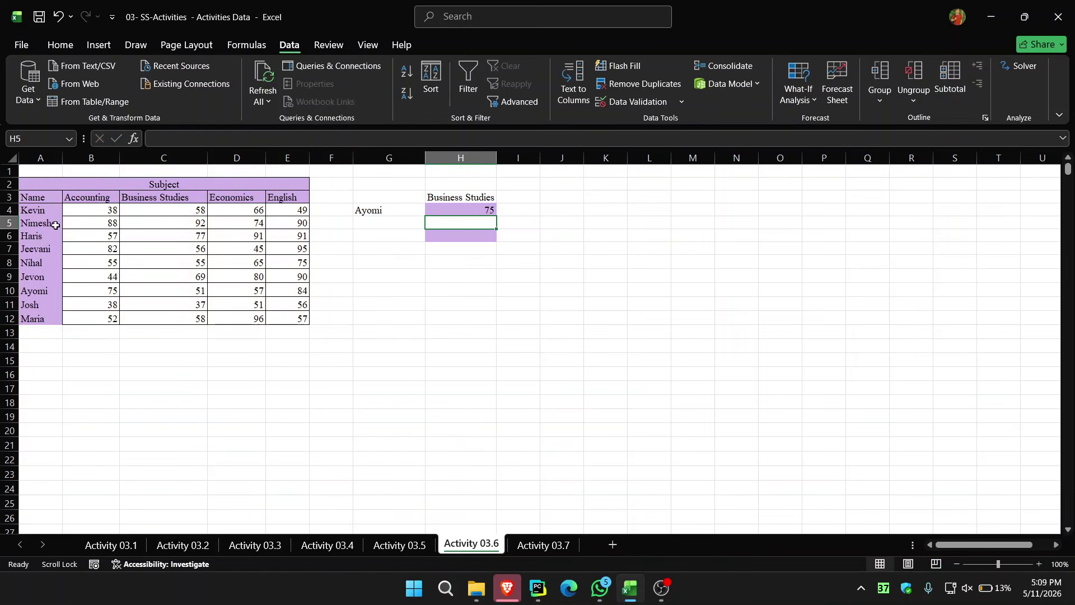
Check H4's result against the marks in row 10 and extend the MATCH lookup array in its formula to A3:E3.
{"action": "left_click", "coordinate": [44, 288]}
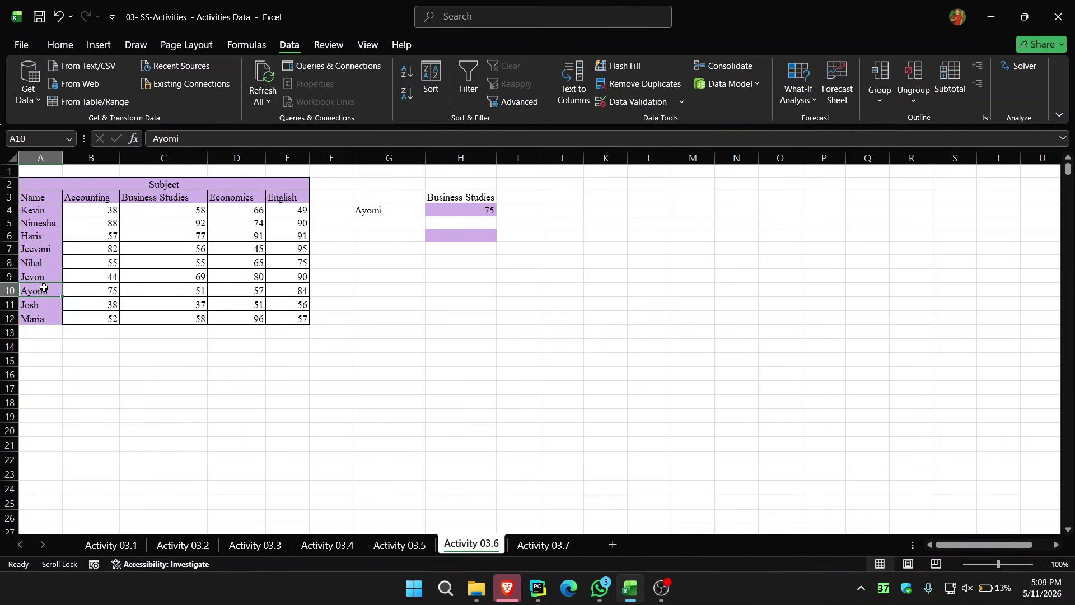
{"action": "left_click", "coordinate": [145, 292]}
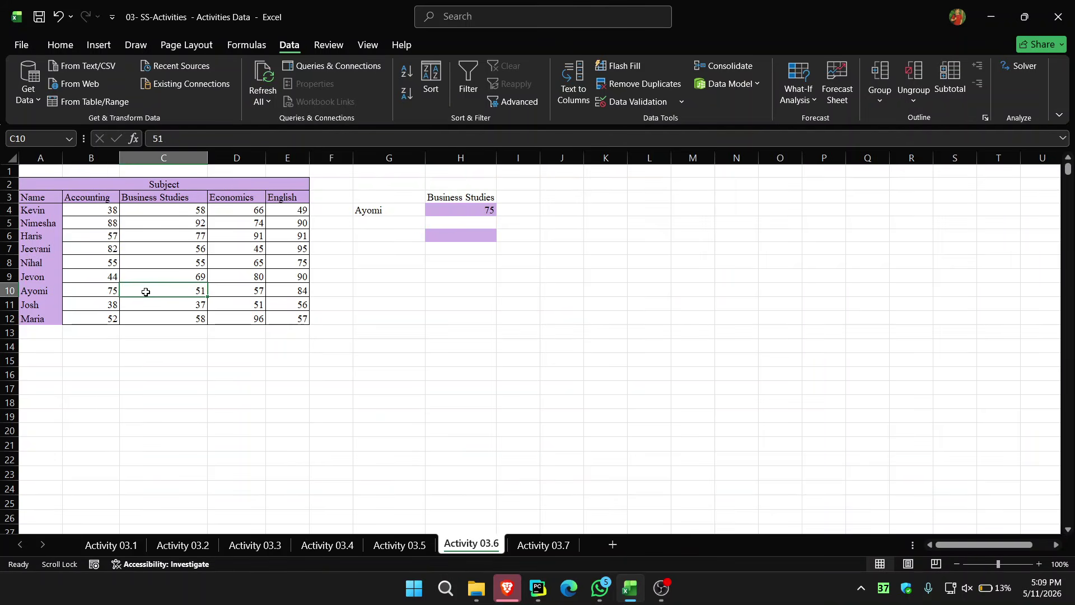
{"action": "left_click", "coordinate": [108, 289]}
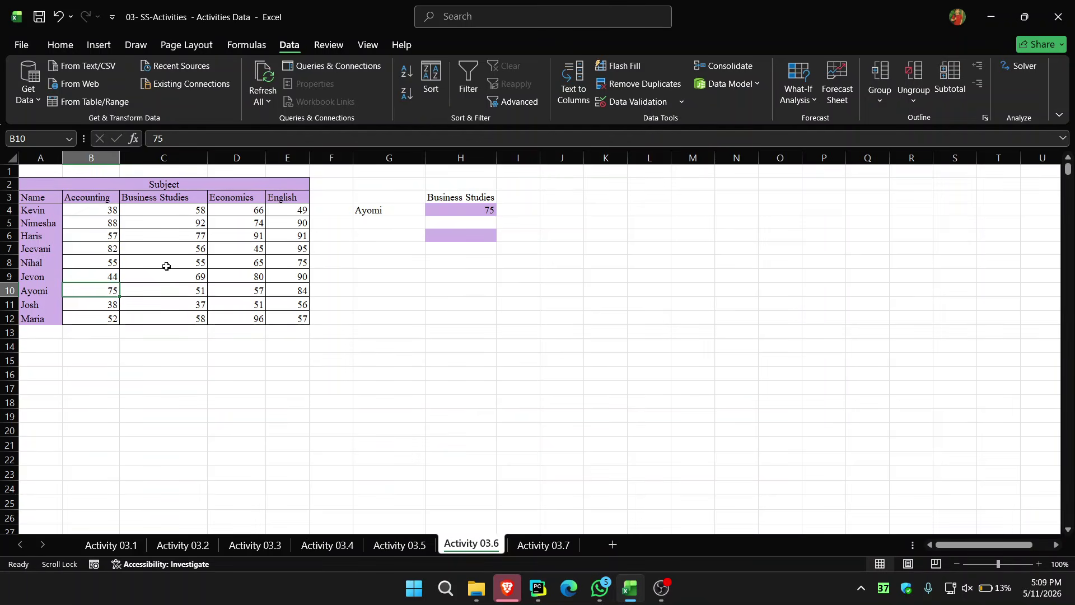
{"action": "double_click", "coordinate": [446, 209]}
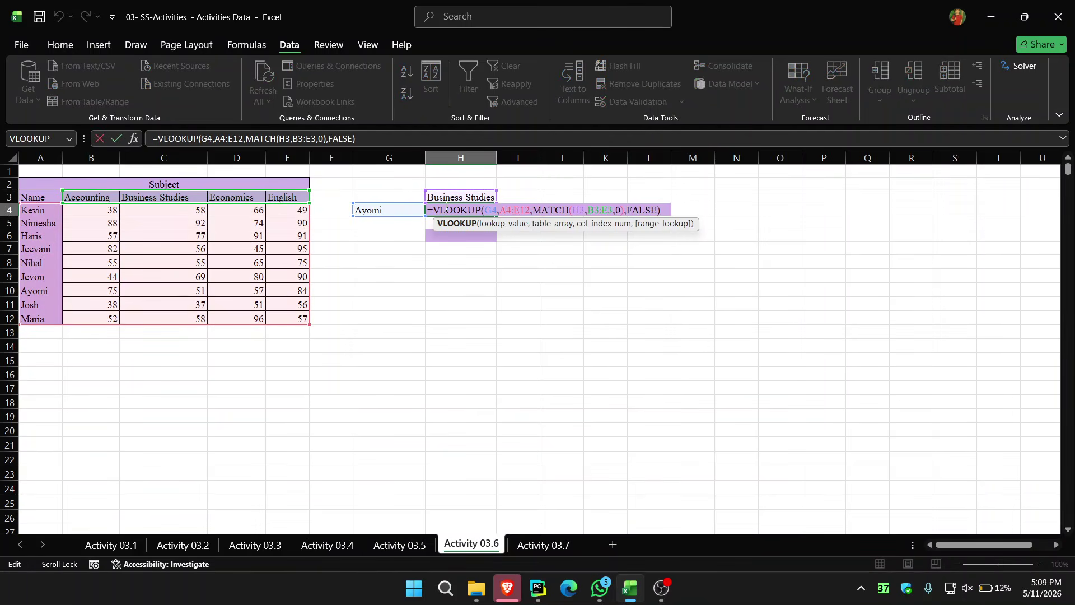
{"action": "left_click_drag", "start_coordinate": [556, 210], "coordinate": [600, 210]}
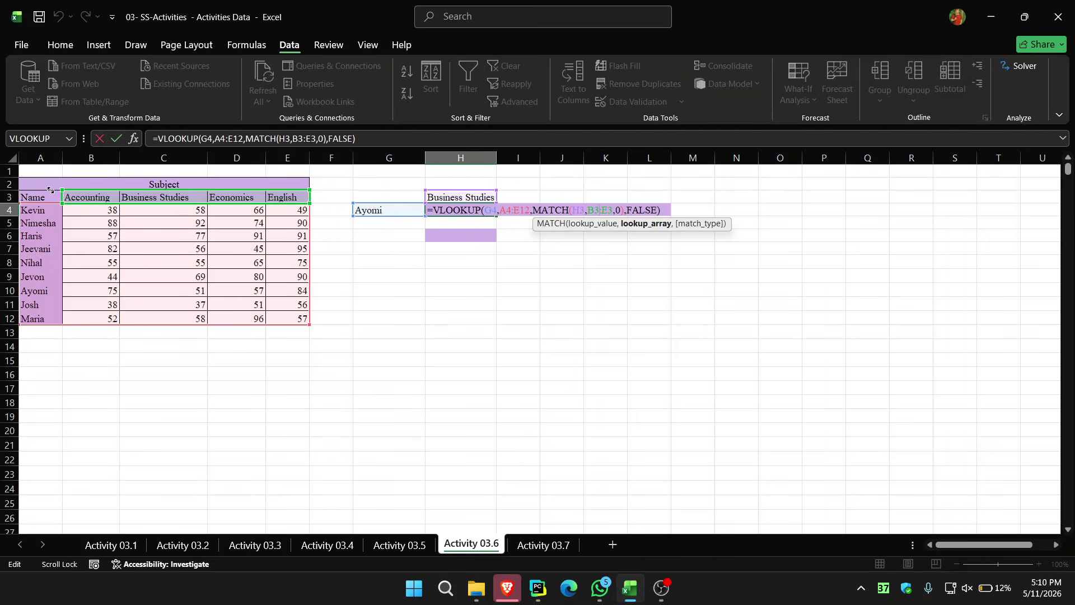
{"action": "left_click_drag", "start_coordinate": [50, 191], "coordinate": [19, 191]}
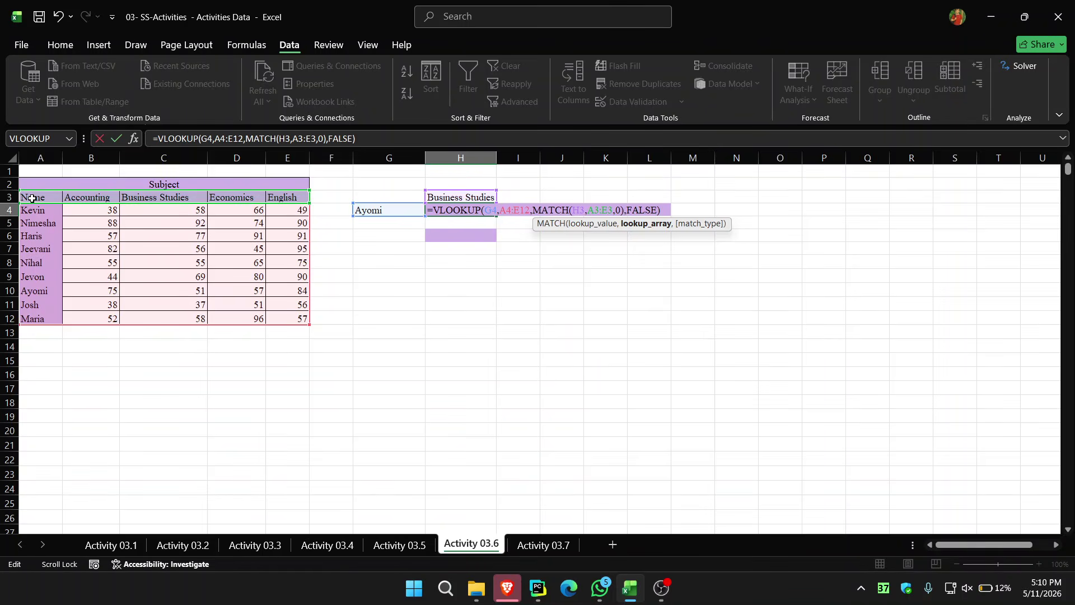
{"action": "key", "text": "Return"}
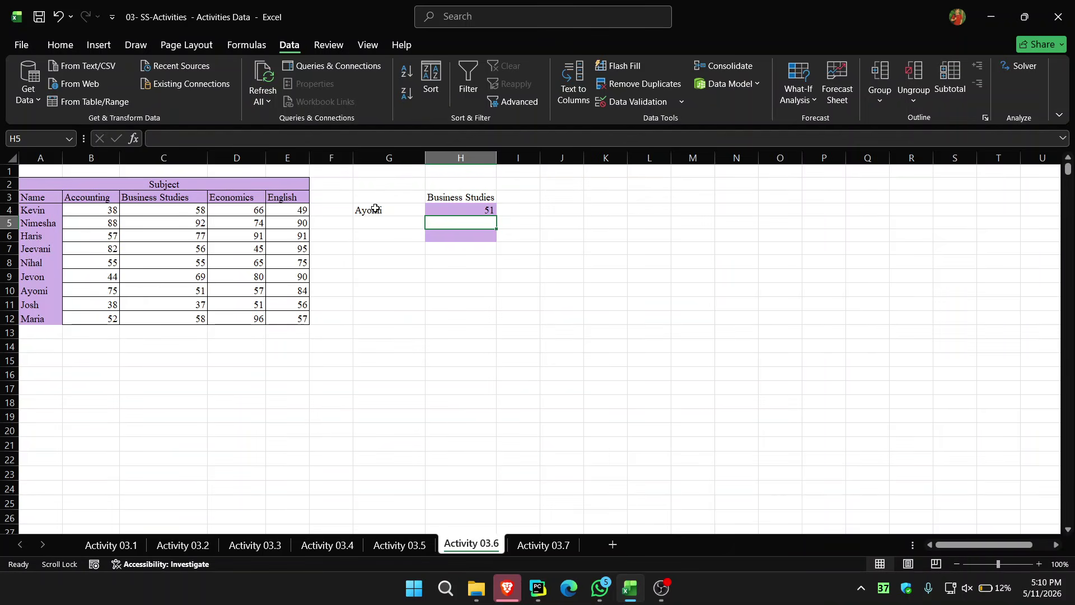
Test H4's lookup by choosing the student from A5 in G4 and English in H3, and compare the result with E5.
{"action": "left_click_drag", "start_coordinate": [384, 211], "coordinate": [433, 214]}
{"action": "left_click", "coordinate": [431, 210]}
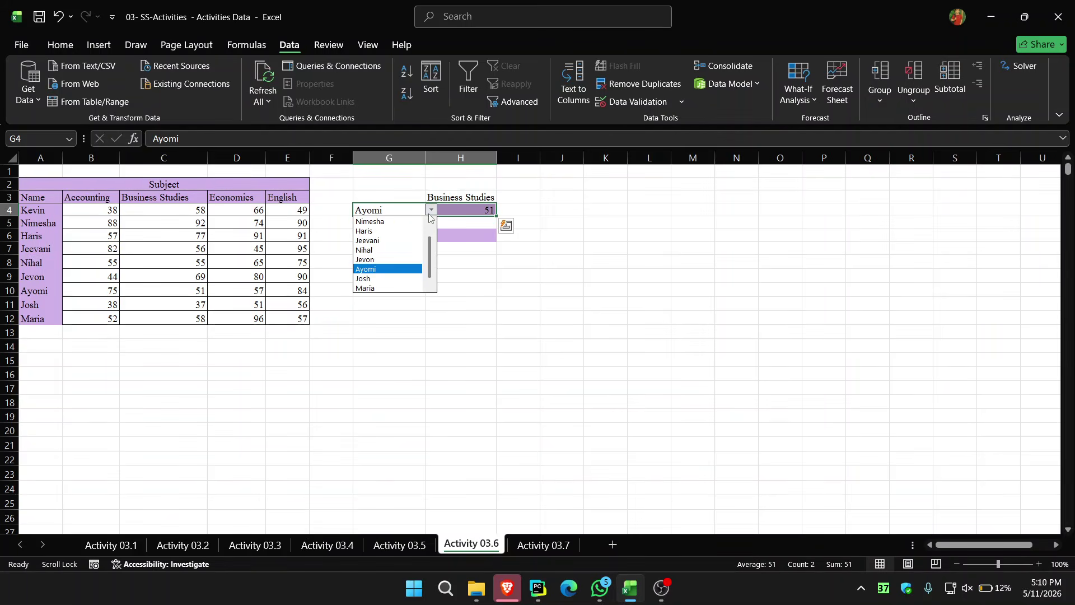
{"action": "left_click", "coordinate": [387, 222]}
{"action": "left_click", "coordinate": [466, 196]}
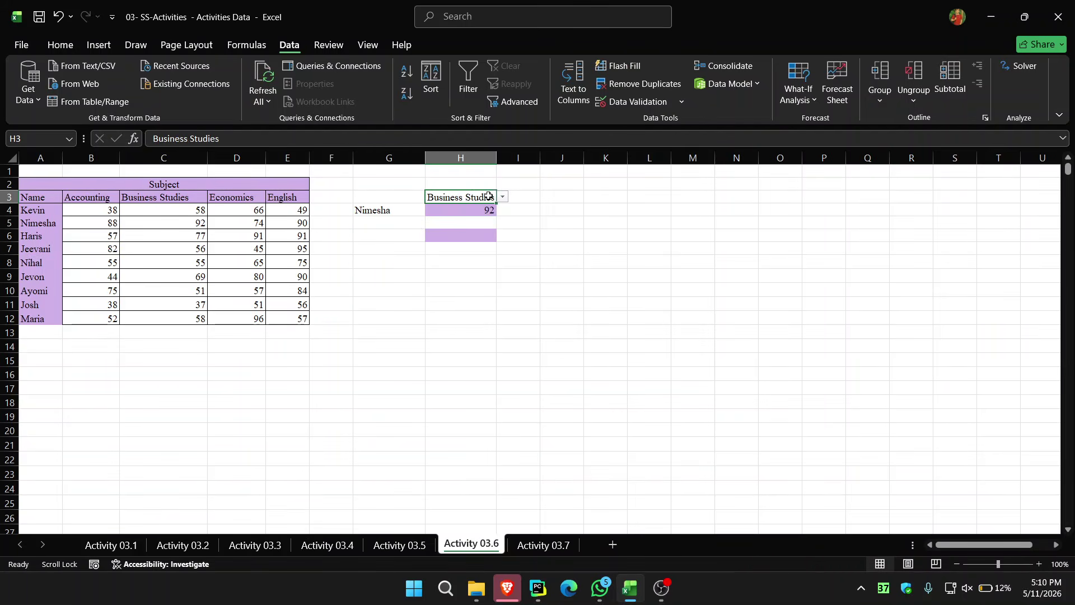
{"action": "left_click", "coordinate": [504, 198]}
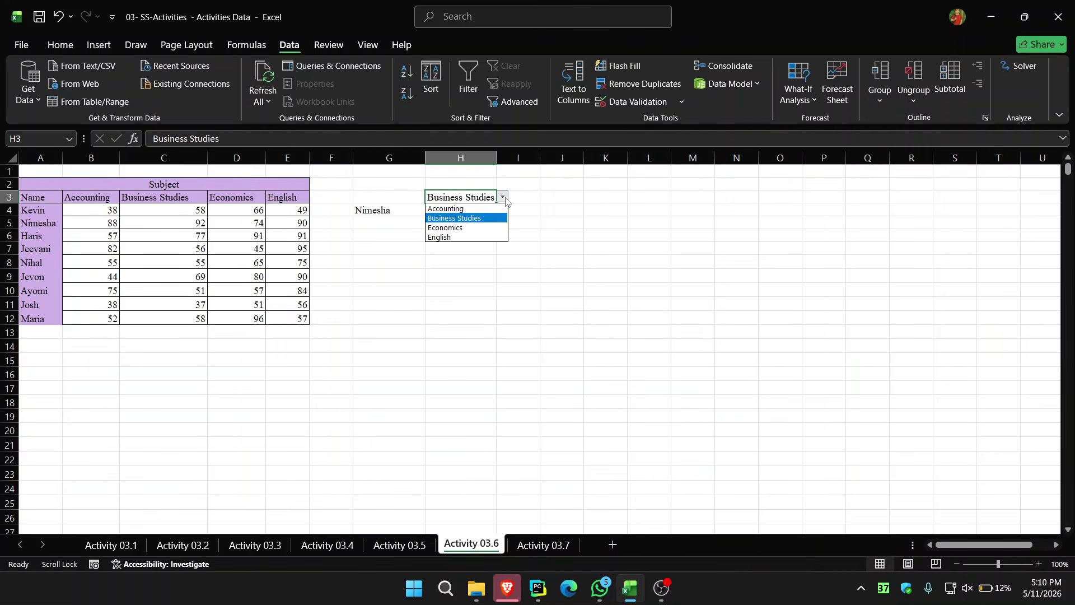
{"action": "left_click", "coordinate": [482, 237]}
{"action": "left_click", "coordinate": [478, 245]}
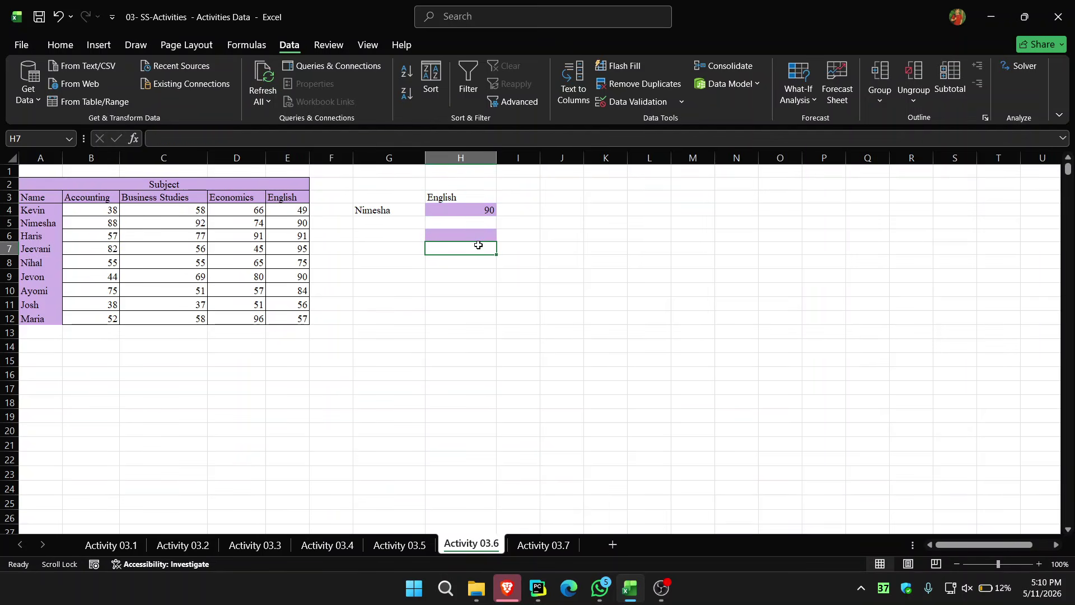
{"action": "left_click", "coordinate": [293, 220]}
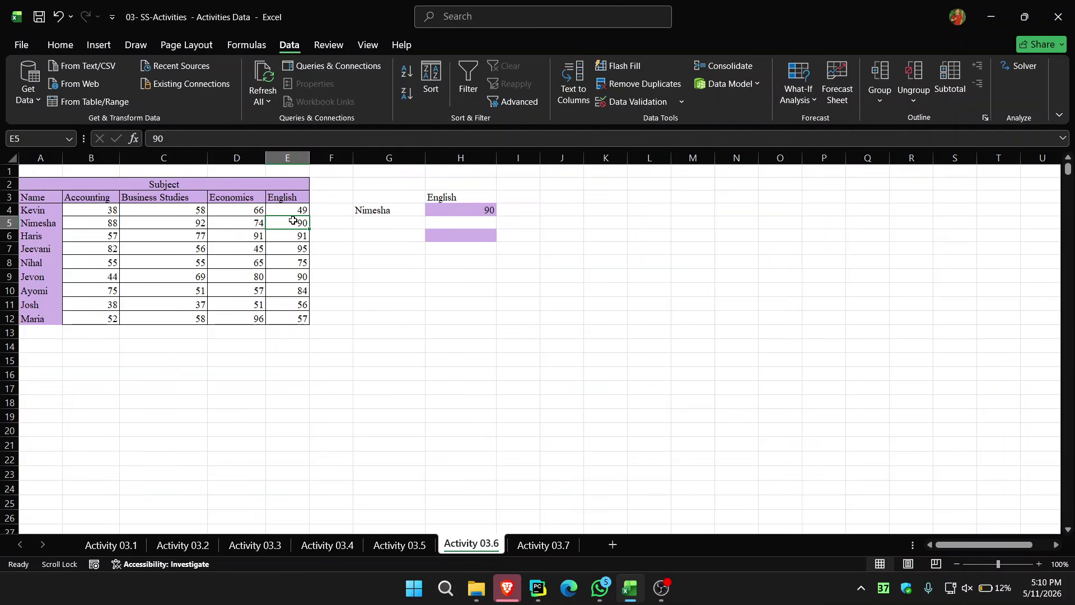
Start an HLOOKUP formula in H6 with H3 as the lookup value and B3:E12 as the table array.
{"action": "left_click", "coordinate": [466, 231]}
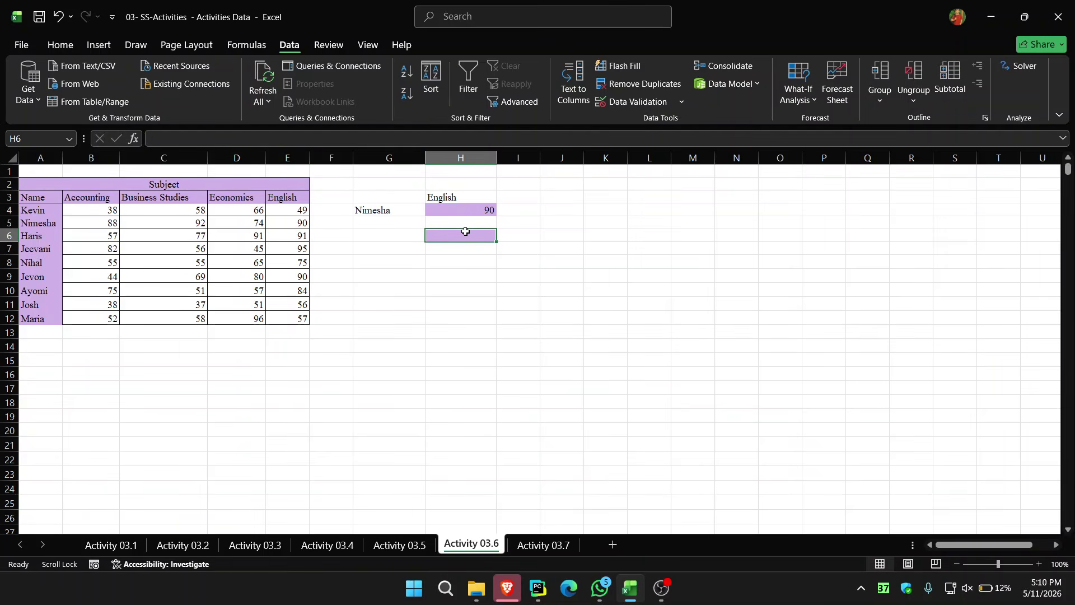
{"action": "type", "text": "=hl"}
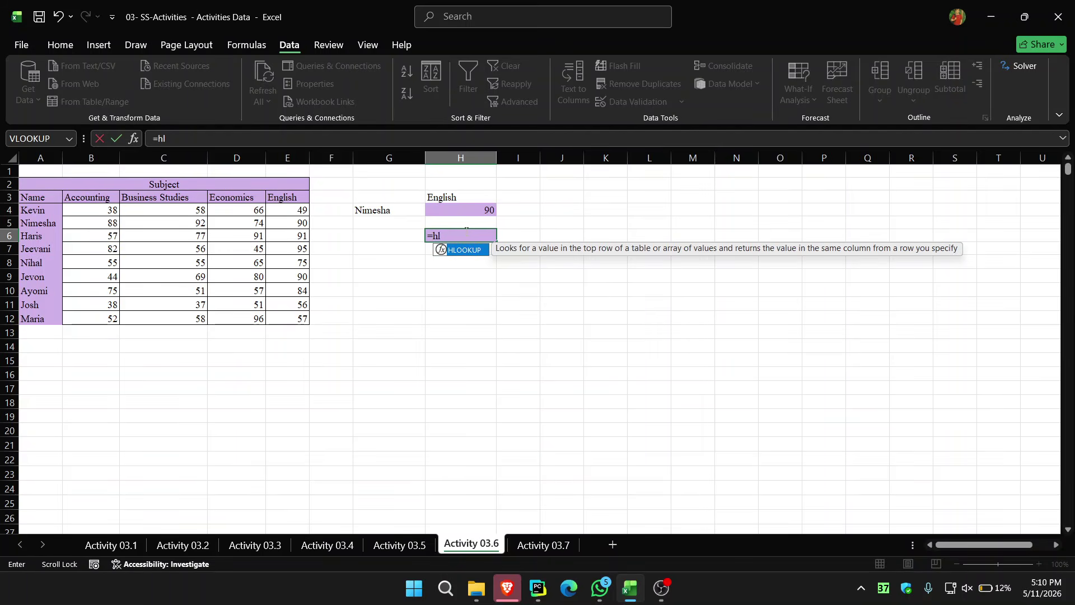
{"action": "double_click", "coordinate": [465, 250]}
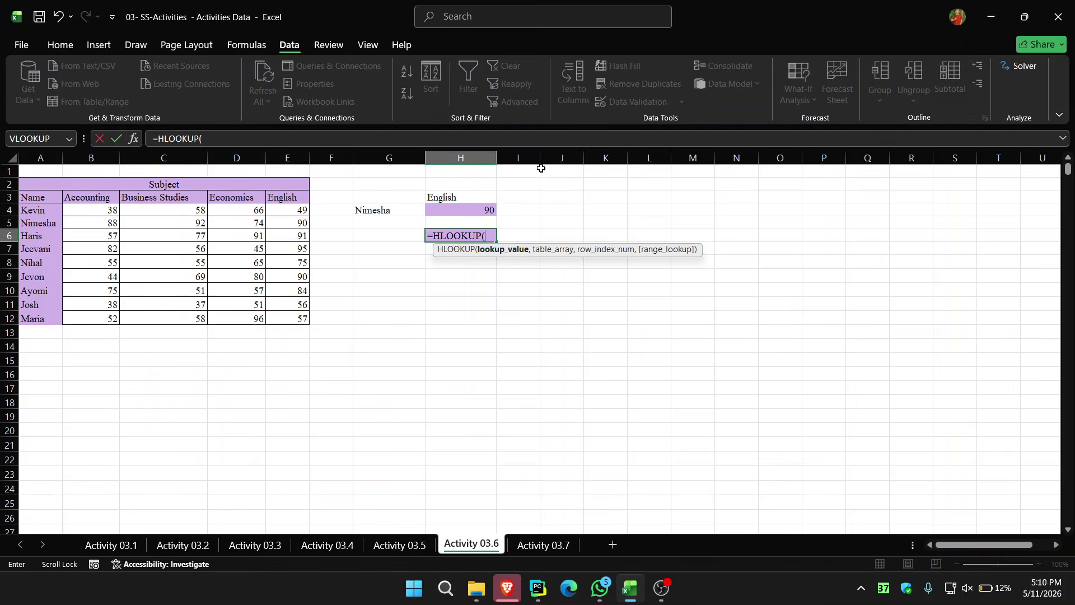
{"action": "left_click", "coordinate": [462, 198]}
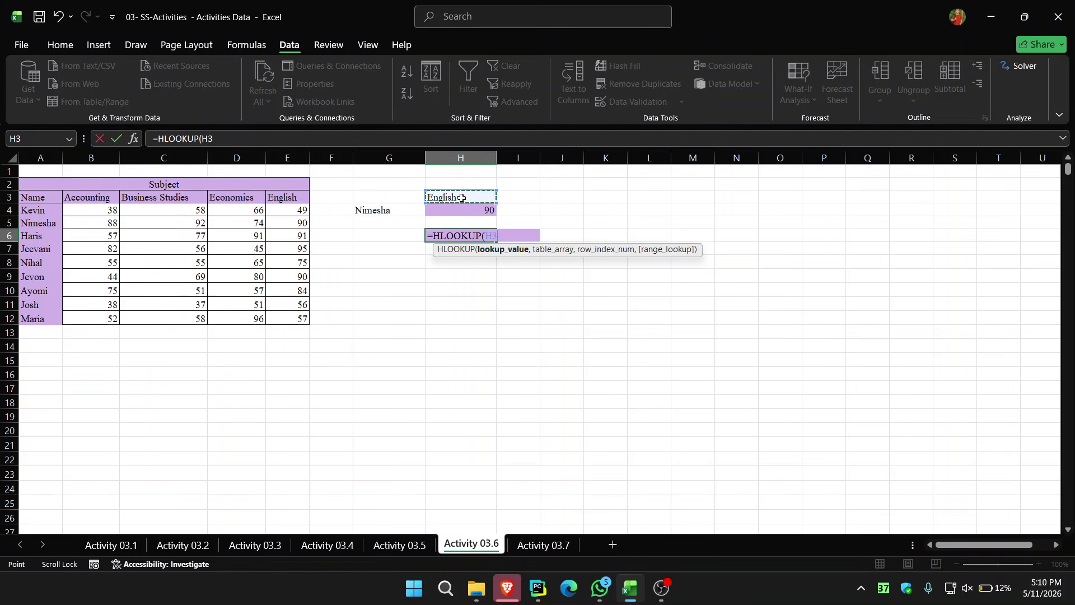
{"action": "type", "text": ","}
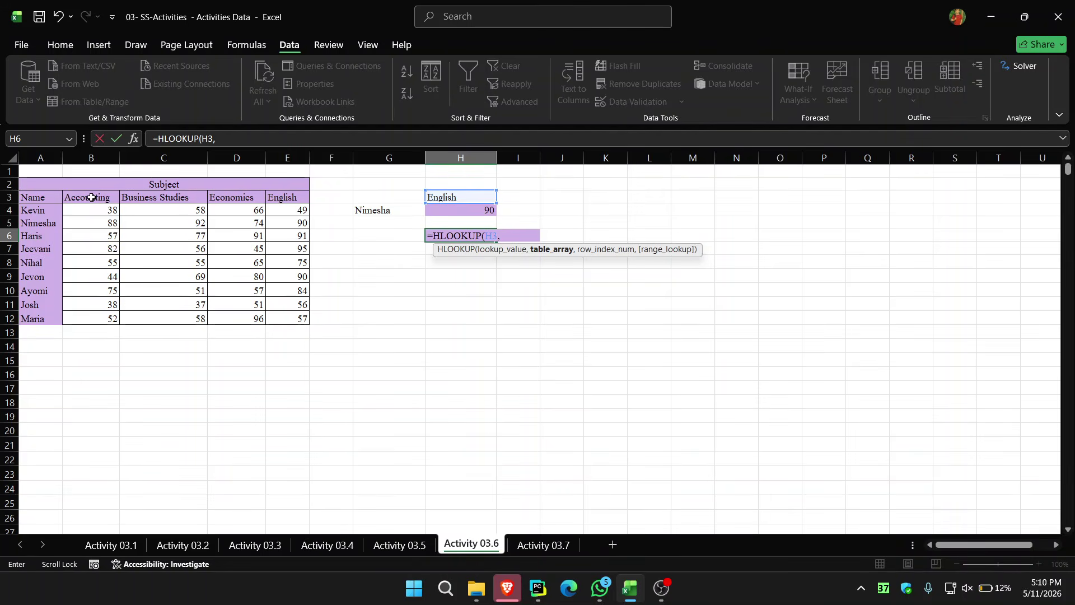
{"action": "left_click_drag", "start_coordinate": [92, 198], "coordinate": [244, 206]}
{"action": "left_click_drag", "start_coordinate": [283, 208], "coordinate": [281, 321]}
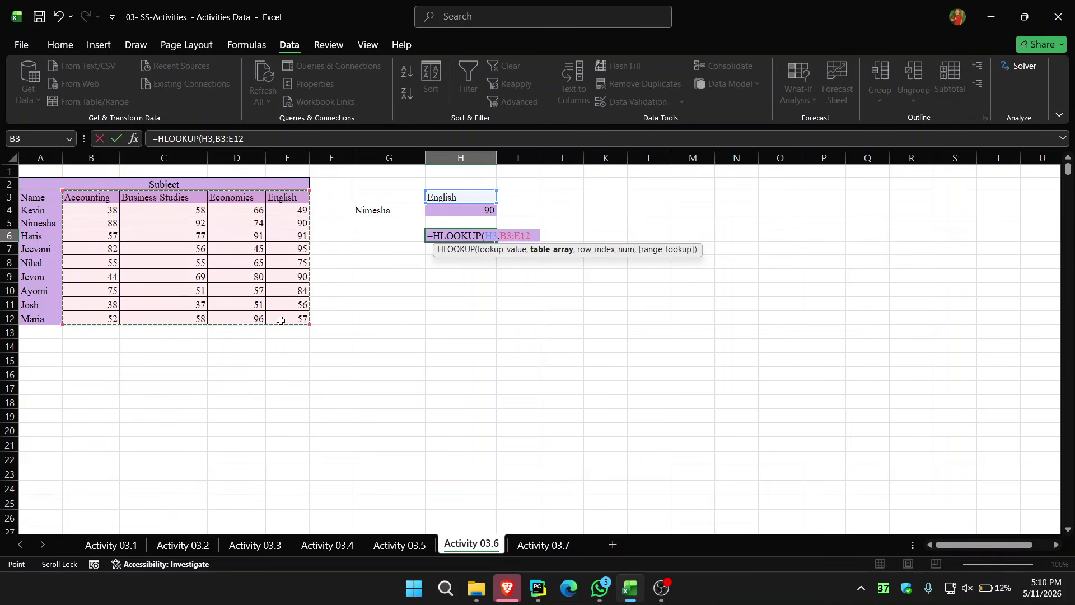
{"action": "type", "text": ","}
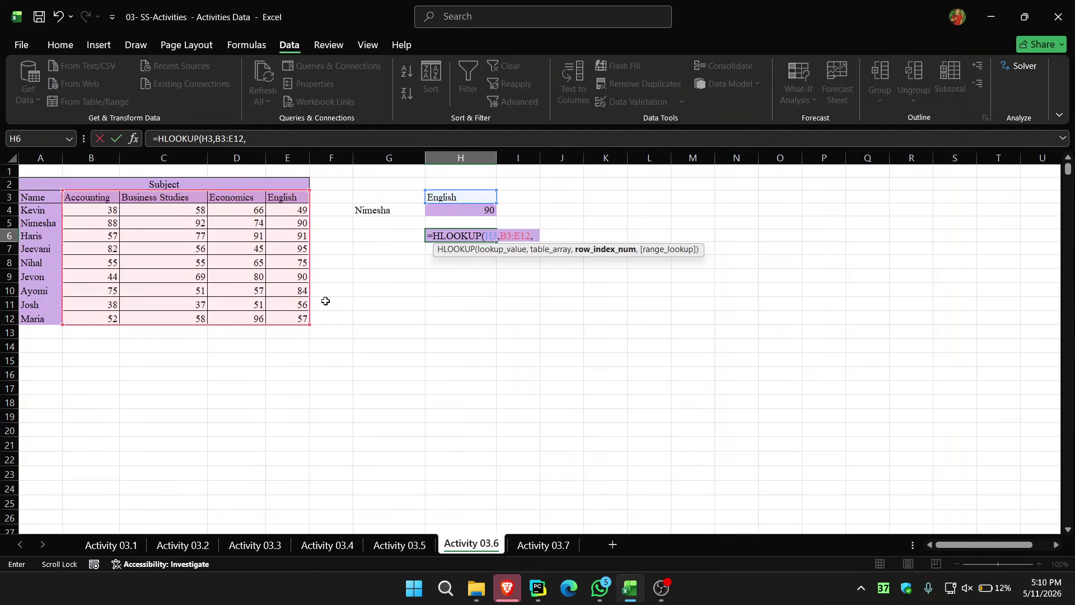
Nest a MATCH function as the row index, looking up G4 in A3:A12 with match type 0.
{"action": "type", "text": "match"}
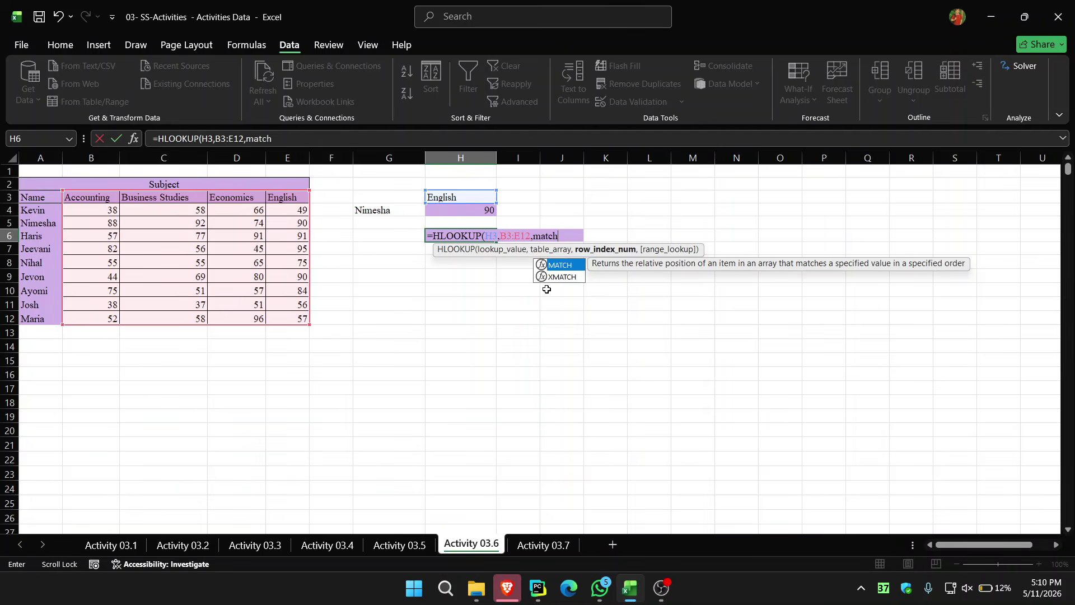
{"action": "double_click", "coordinate": [572, 267]}
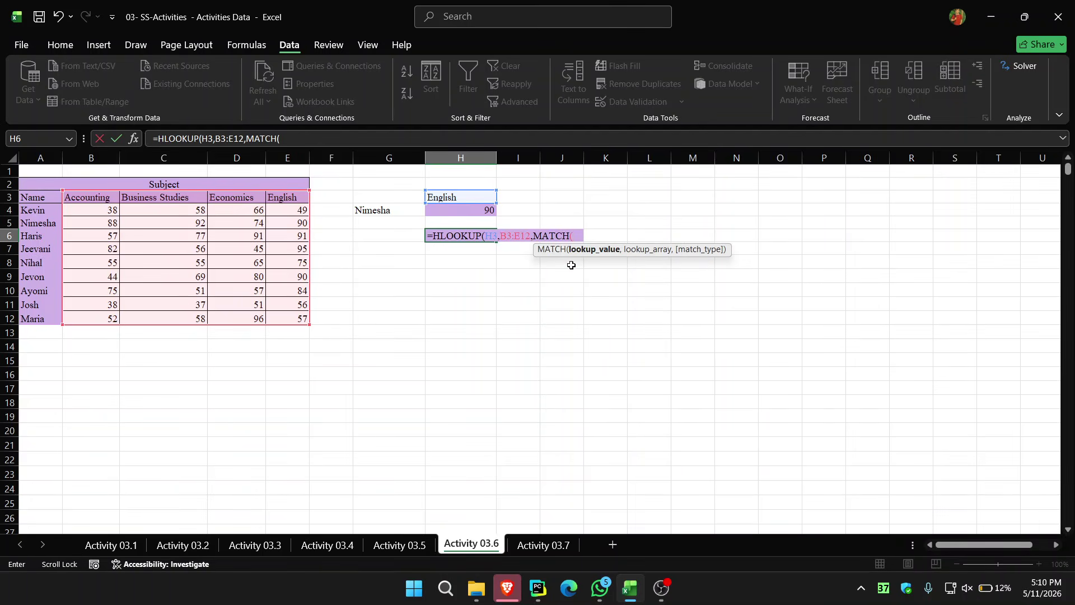
{"action": "left_click", "coordinate": [396, 209]}
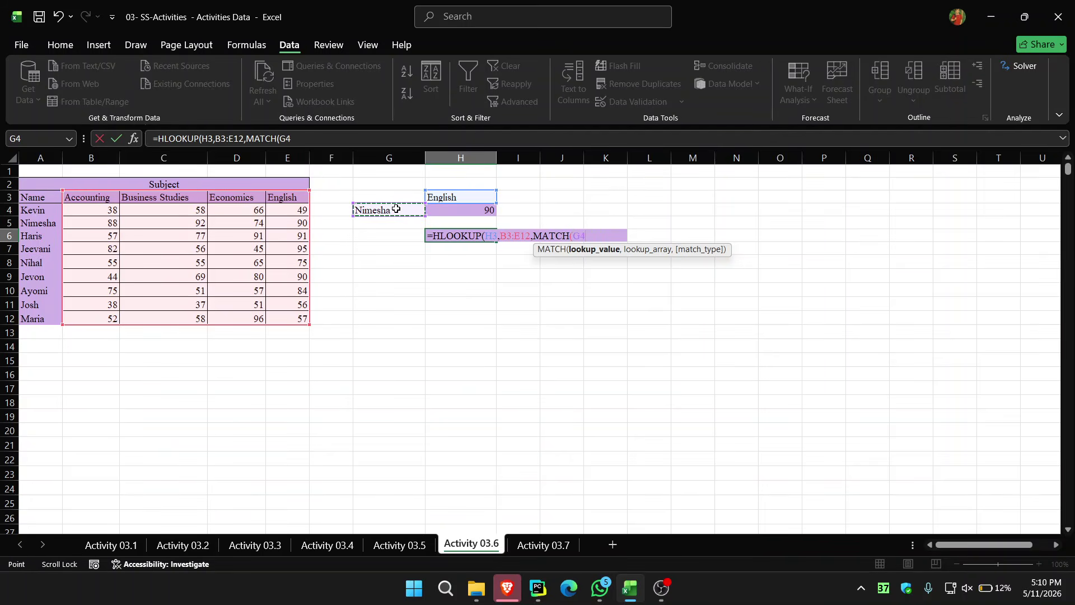
{"action": "type", "text": ","}
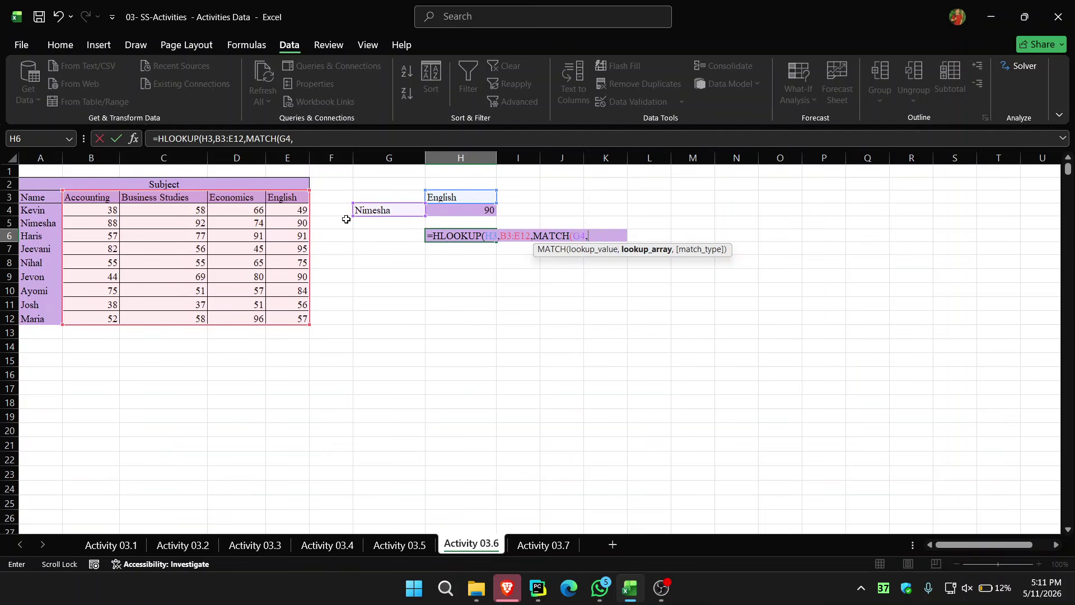
{"action": "left_click_drag", "start_coordinate": [34, 212], "coordinate": [39, 308]}
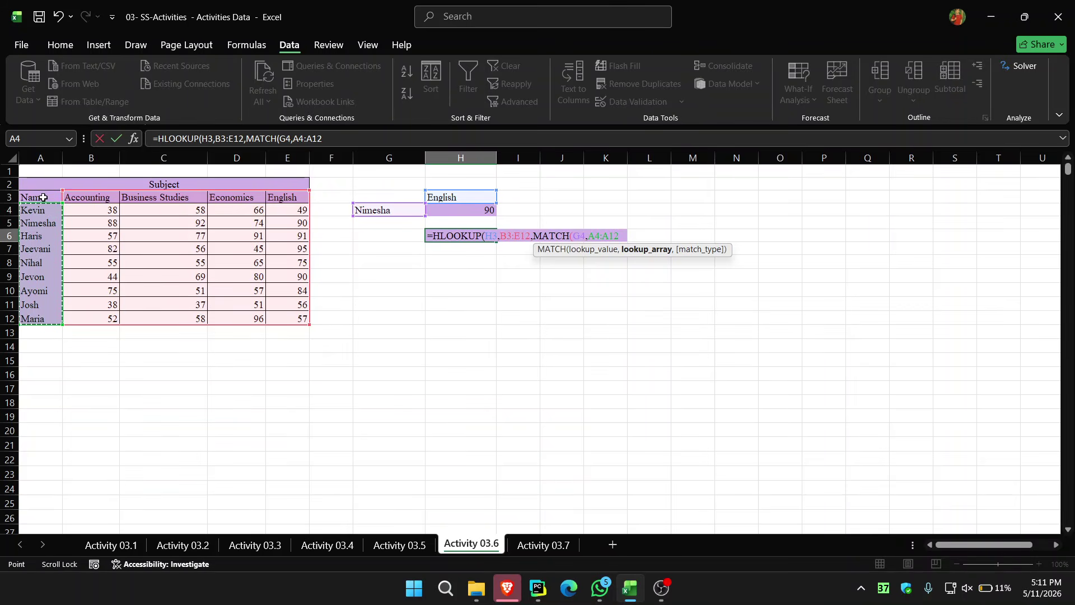
{"action": "left_click_drag", "start_coordinate": [43, 198], "coordinate": [39, 299]}
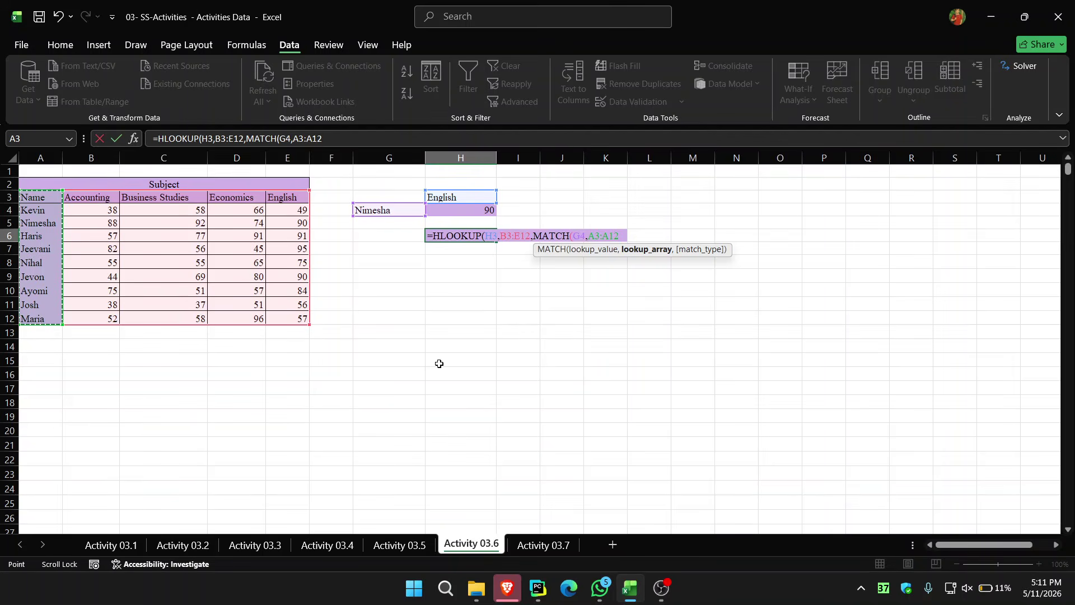
{"action": "type", "text": ","}
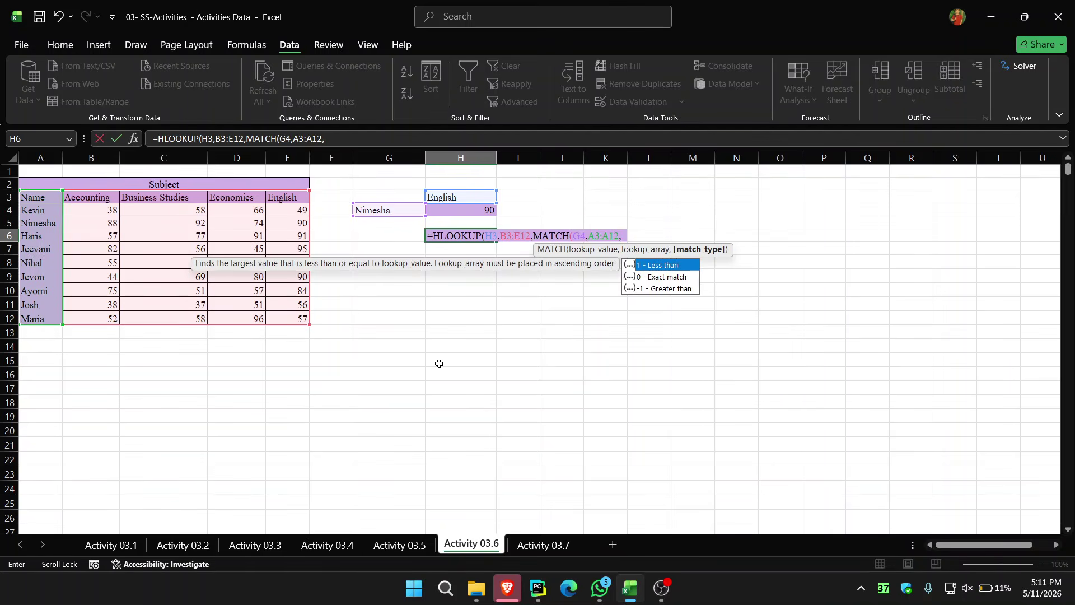
{"action": "type", "text": "0)"}
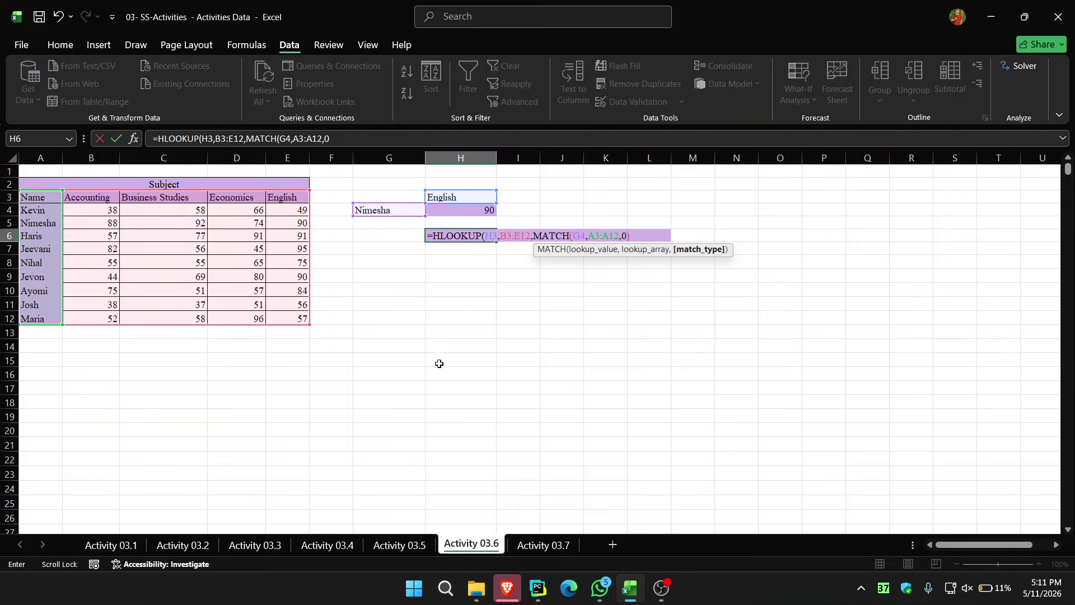
Complete the HLOOKUP in H6 with FALSE for an exact match and enter the formula.
{"action": "type", "text": ","}
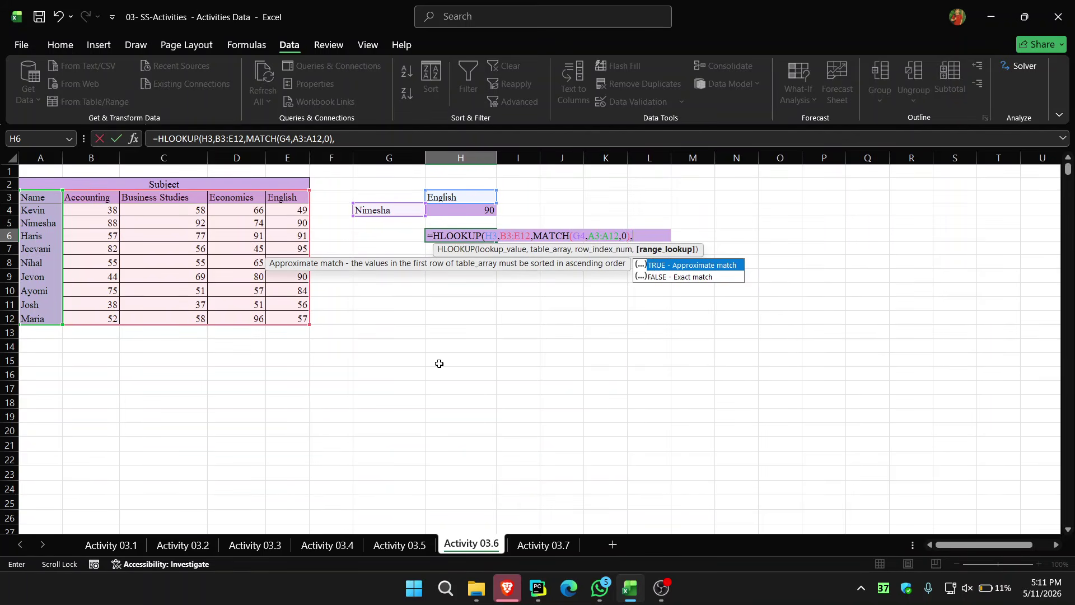
{"action": "double_click", "coordinate": [679, 277]}
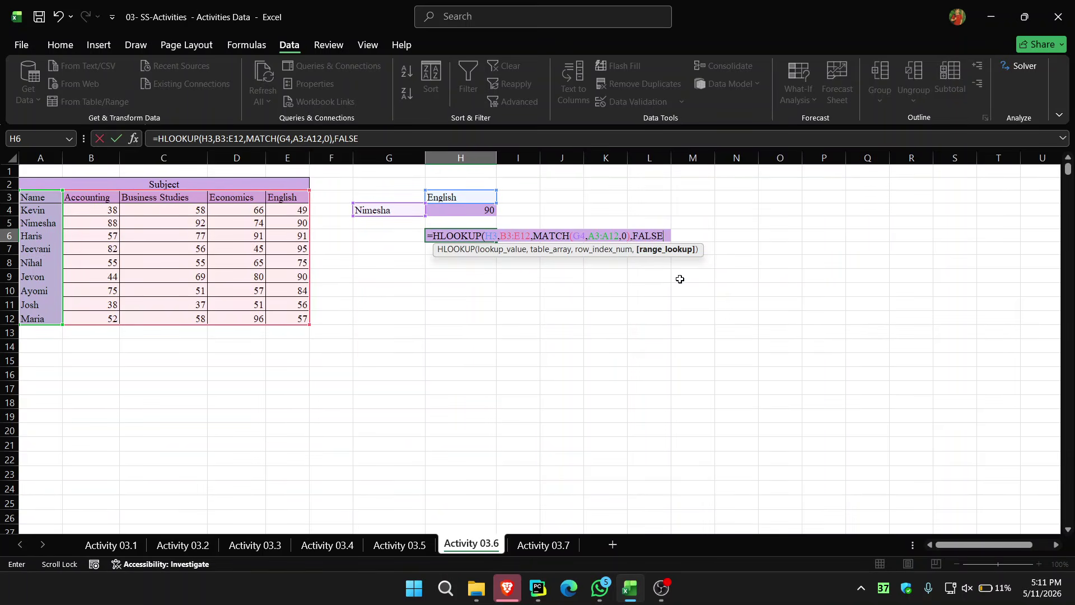
{"action": "key", "text": "Return"}
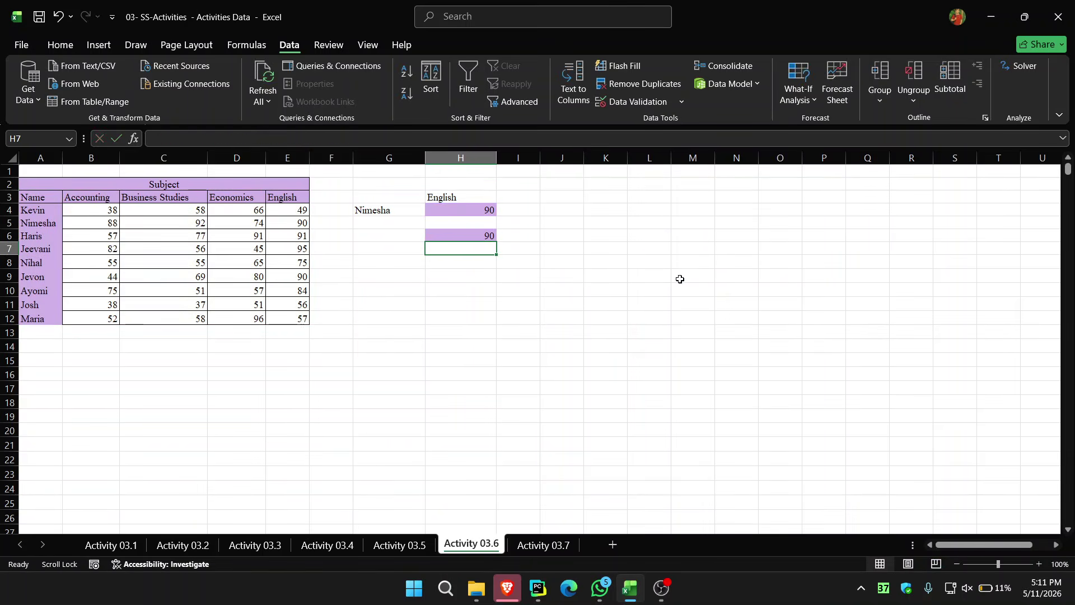
Test both lookups by choosing Business Studies in H3 and the student from A11 in G4.
{"action": "left_click", "coordinate": [464, 195]}
{"action": "left_click", "coordinate": [501, 197]}
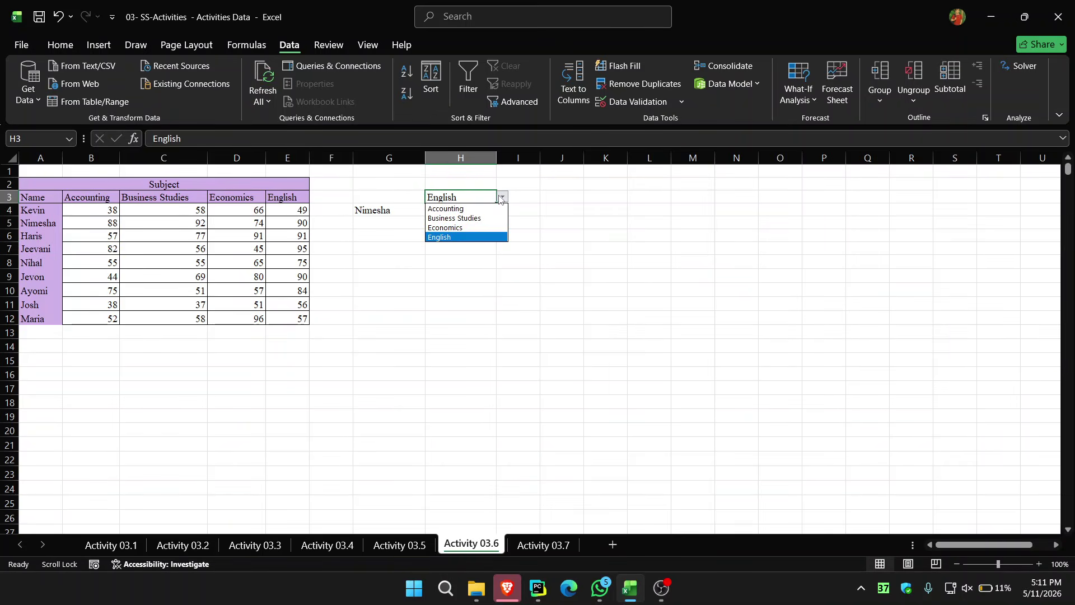
{"action": "left_click", "coordinate": [448, 218]}
{"action": "left_click_drag", "start_coordinate": [392, 211], "coordinate": [427, 209]}
{"action": "left_click", "coordinate": [431, 210]}
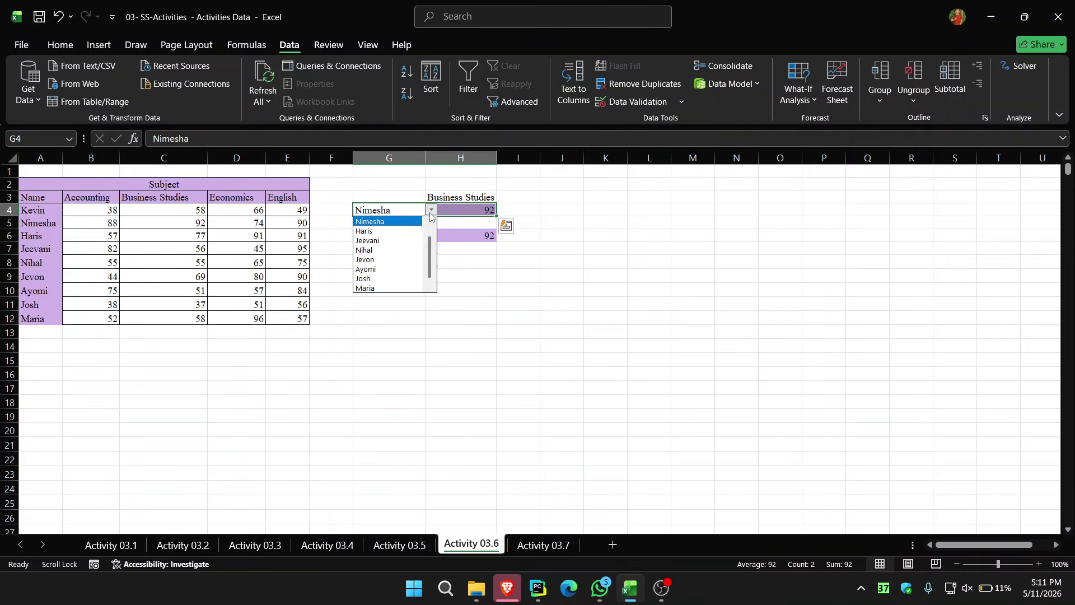
{"action": "left_click", "coordinate": [384, 278]}
Start an INDEX formula in H9 with the marks range B4:E12 as the array.
{"action": "left_click", "coordinate": [458, 276]}
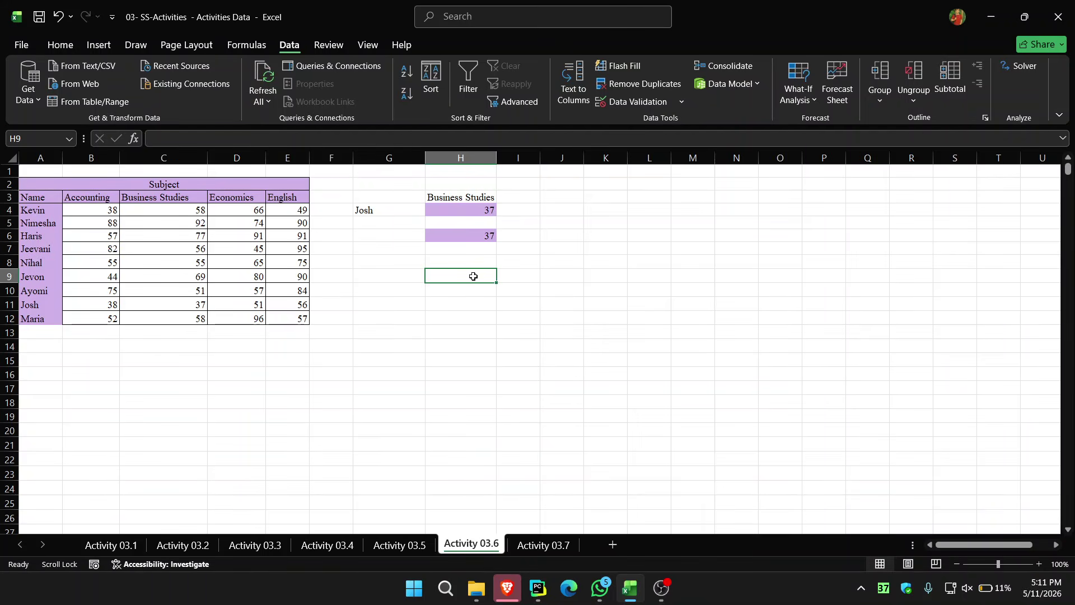
{"action": "type", "text": "=inde"}
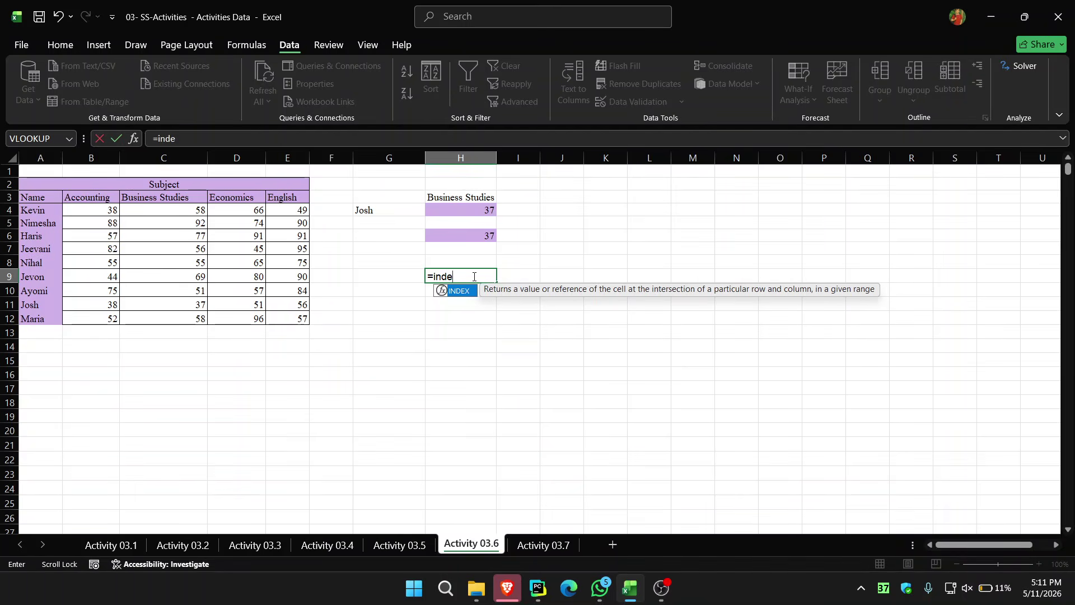
{"action": "double_click", "coordinate": [462, 290]}
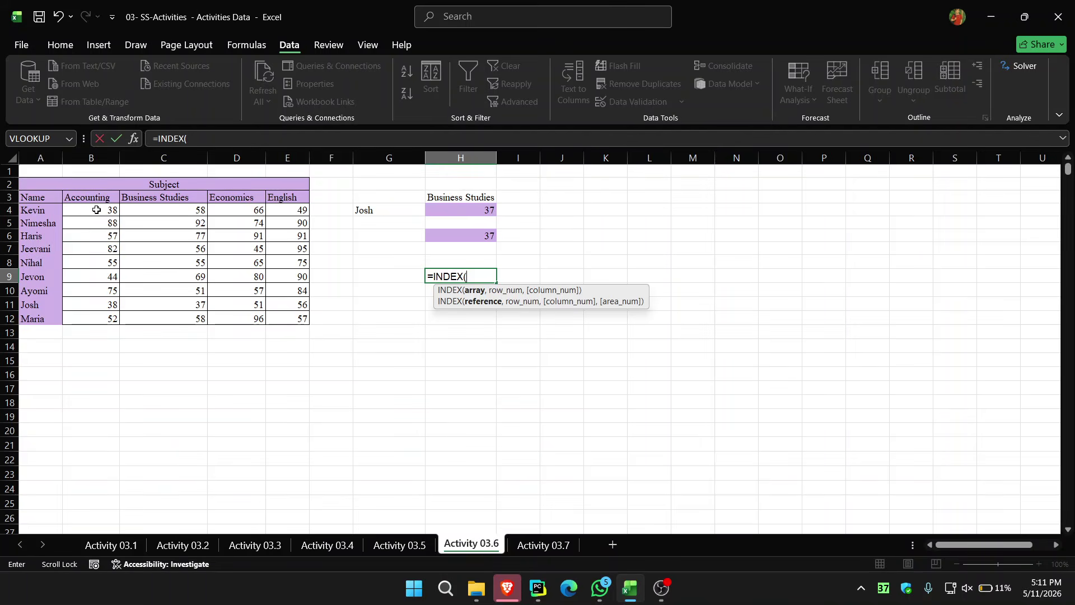
{"action": "left_click_drag", "start_coordinate": [96, 210], "coordinate": [294, 314]}
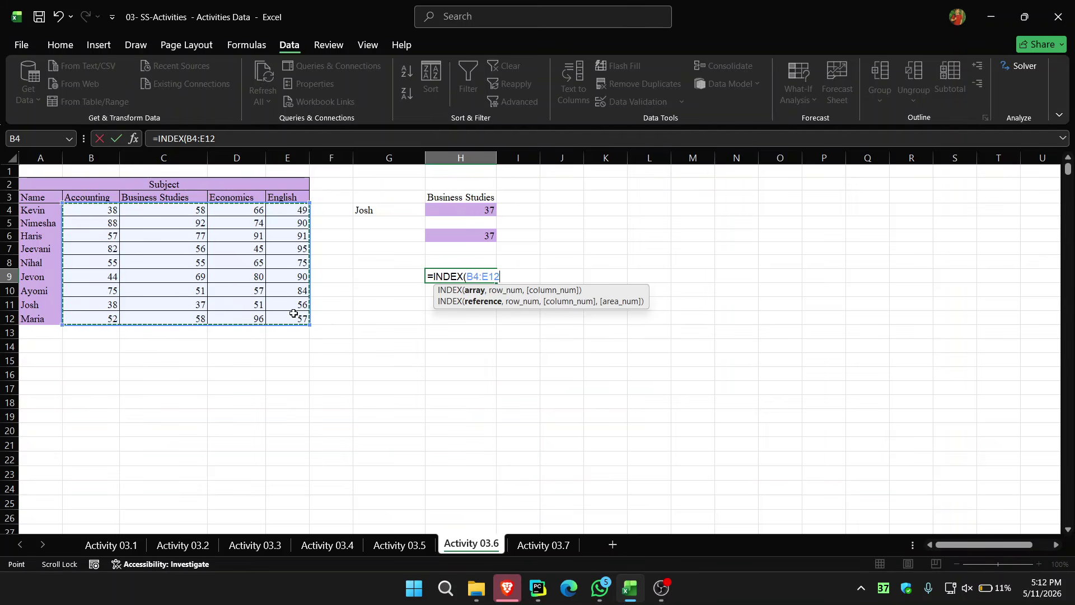
{"action": "type", "text": ","}
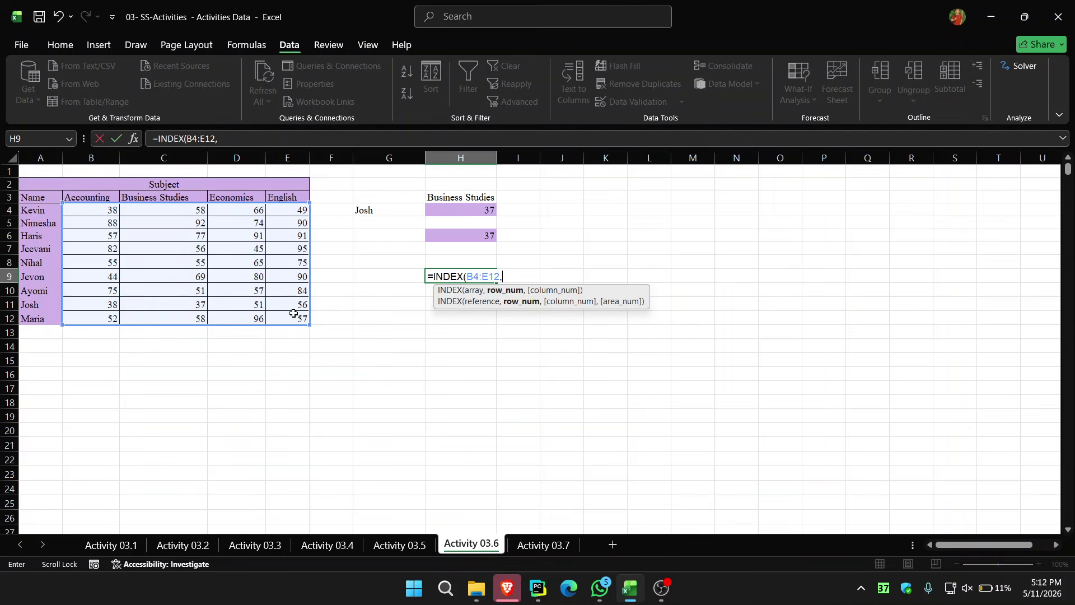
Nest a MATCH function as the INDEX row number, looking up G4 in A4:A12 with match type 0.
{"action": "type", "text": "matc"}
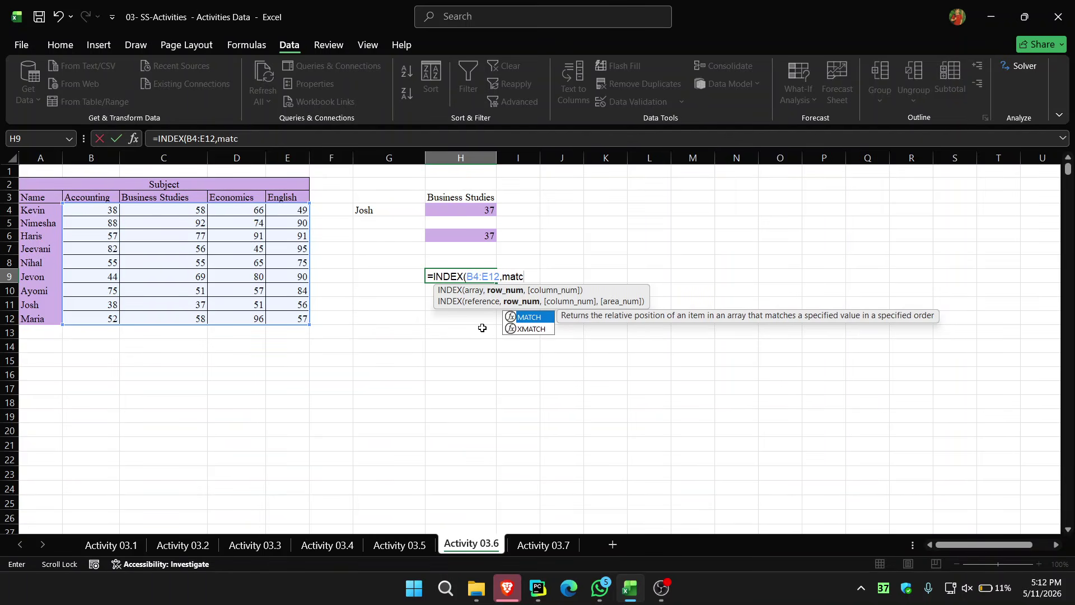
{"action": "double_click", "coordinate": [531, 318]}
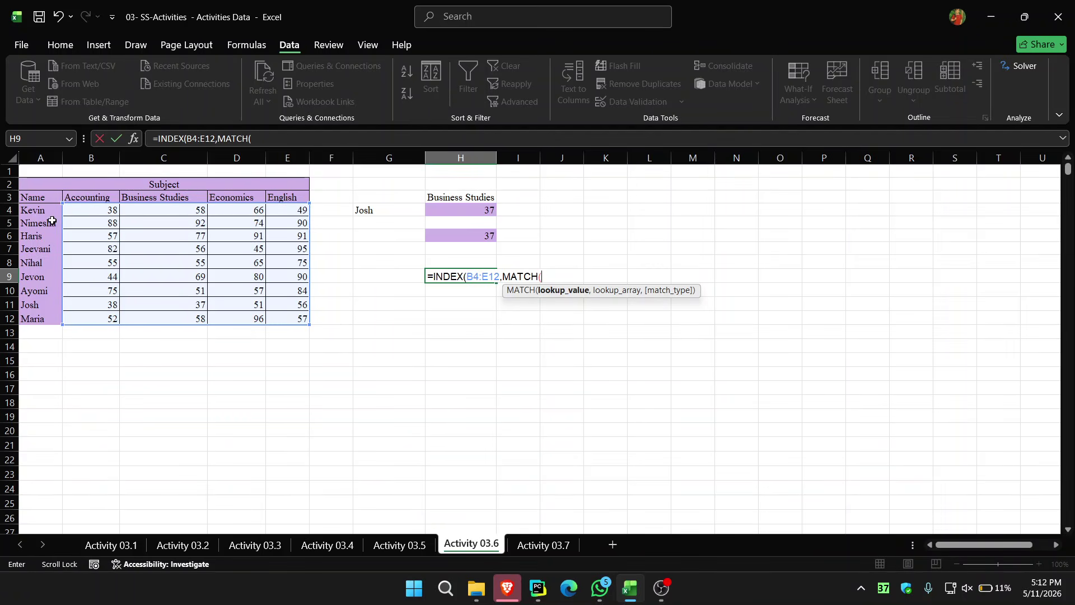
{"action": "left_click", "coordinate": [388, 210]}
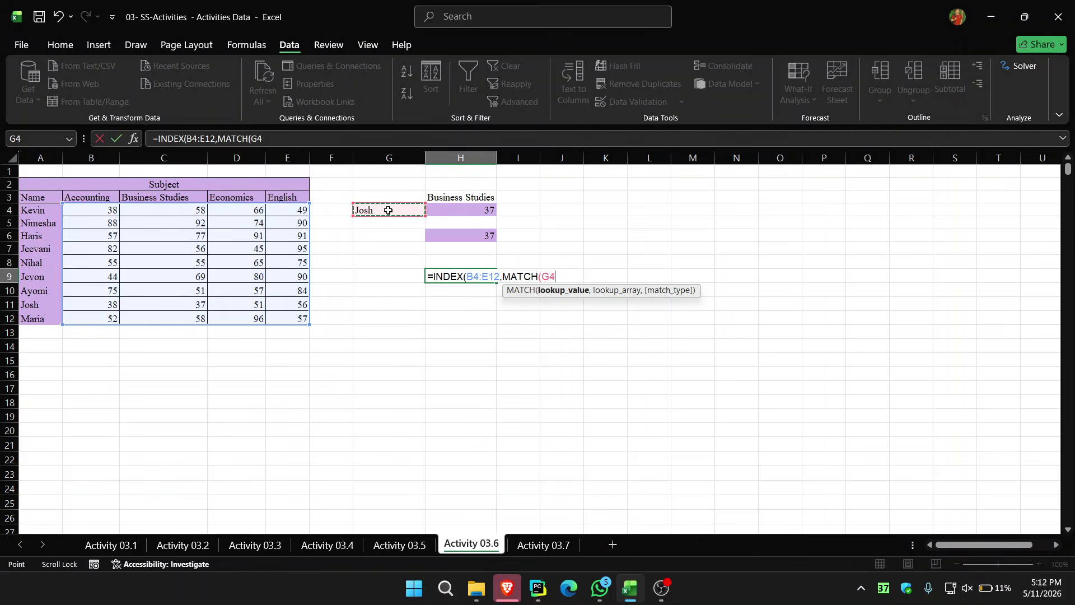
{"action": "type", "text": ","}
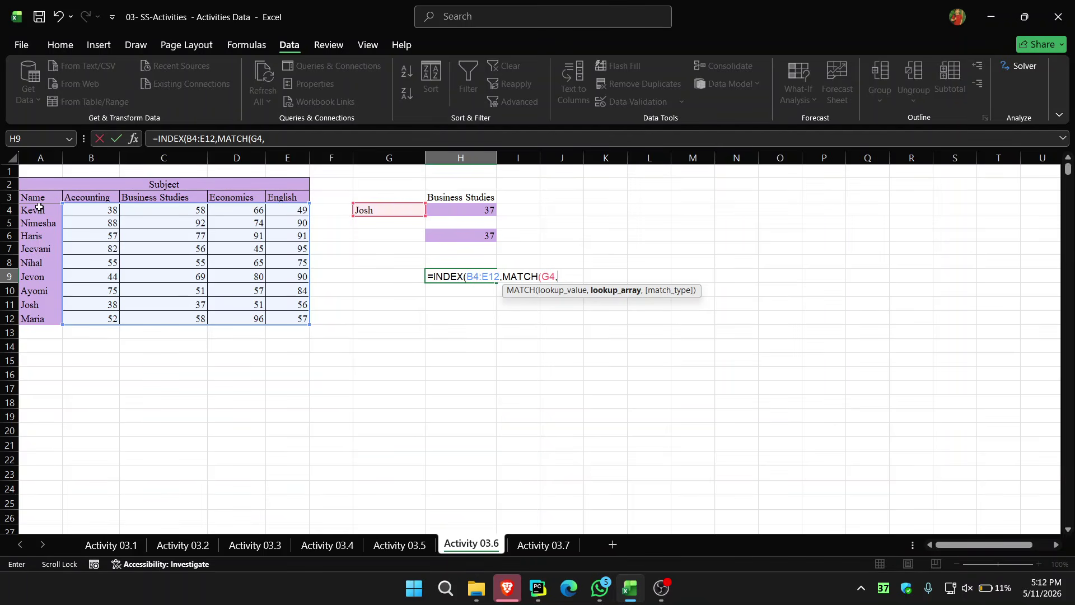
{"action": "left_click_drag", "start_coordinate": [39, 208], "coordinate": [39, 294]}
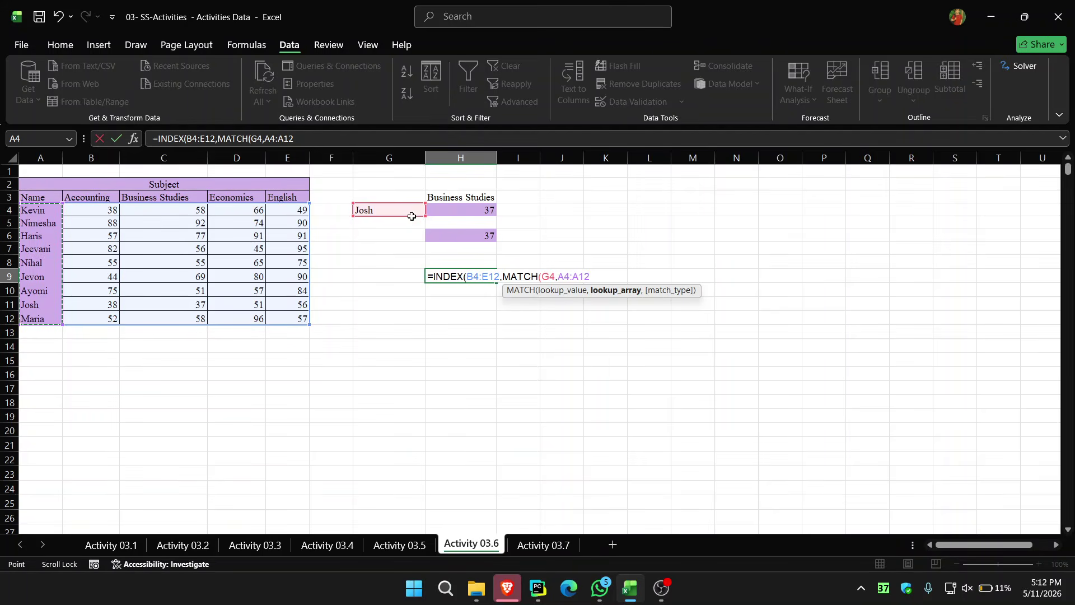
{"action": "type", "text": ","}
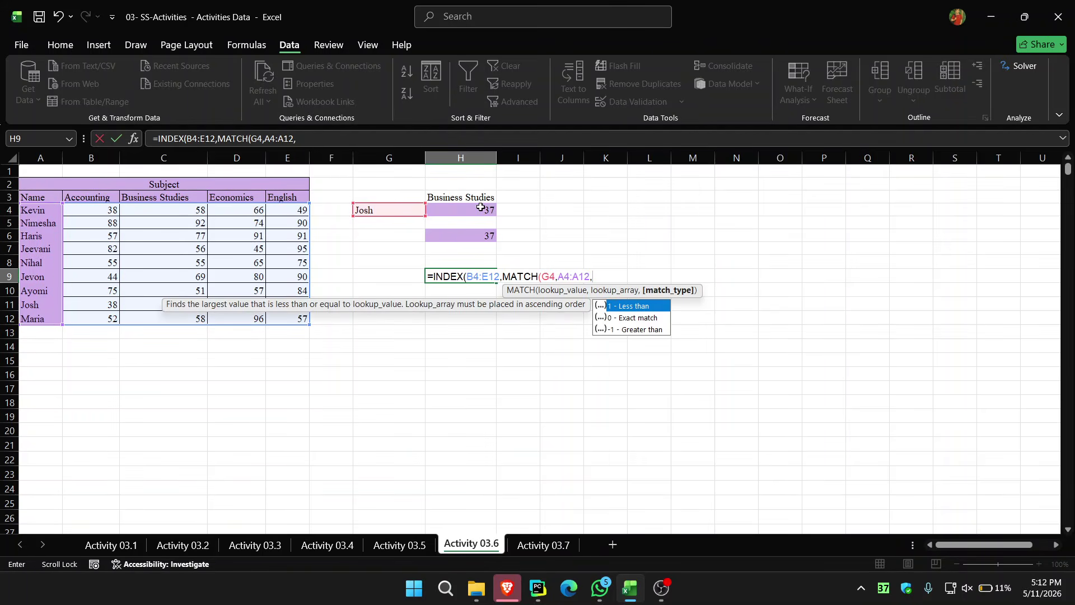
{"action": "type", "text": "0)"}
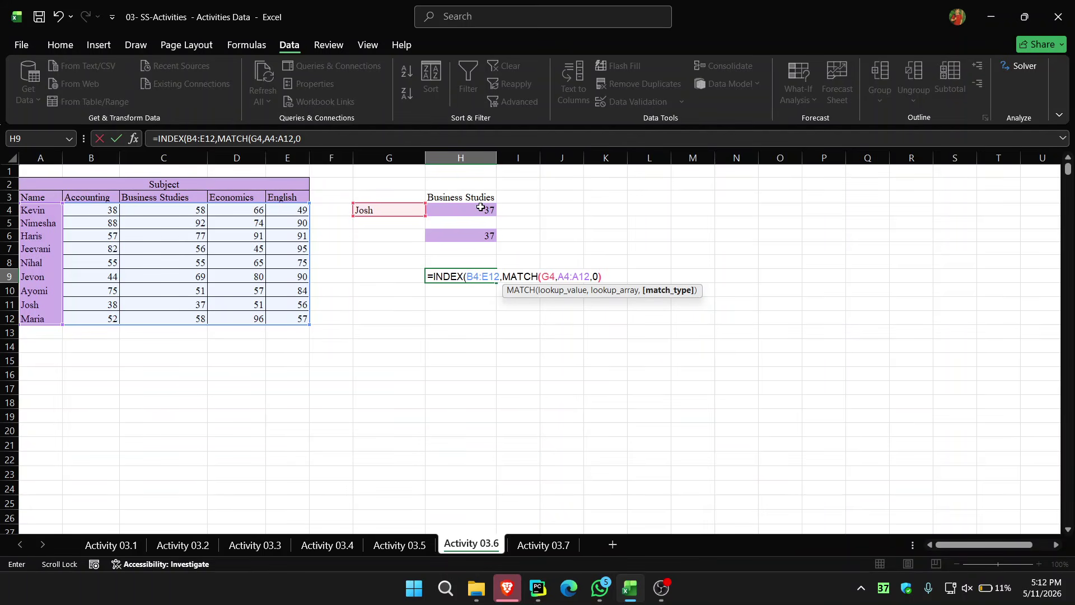
{"action": "type", "text": ","}
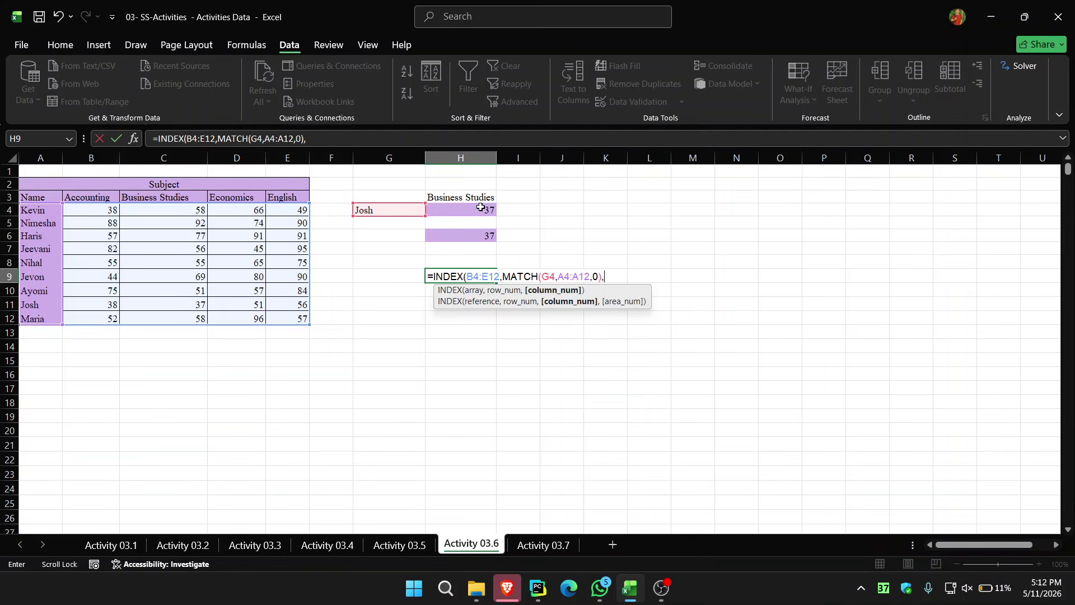
Nest a second MATCH as the column number, looking up H3 in B3:E3 with match type 0, and enter the formula with its closing parenthesis corrected.
{"action": "type", "text": "mat"}
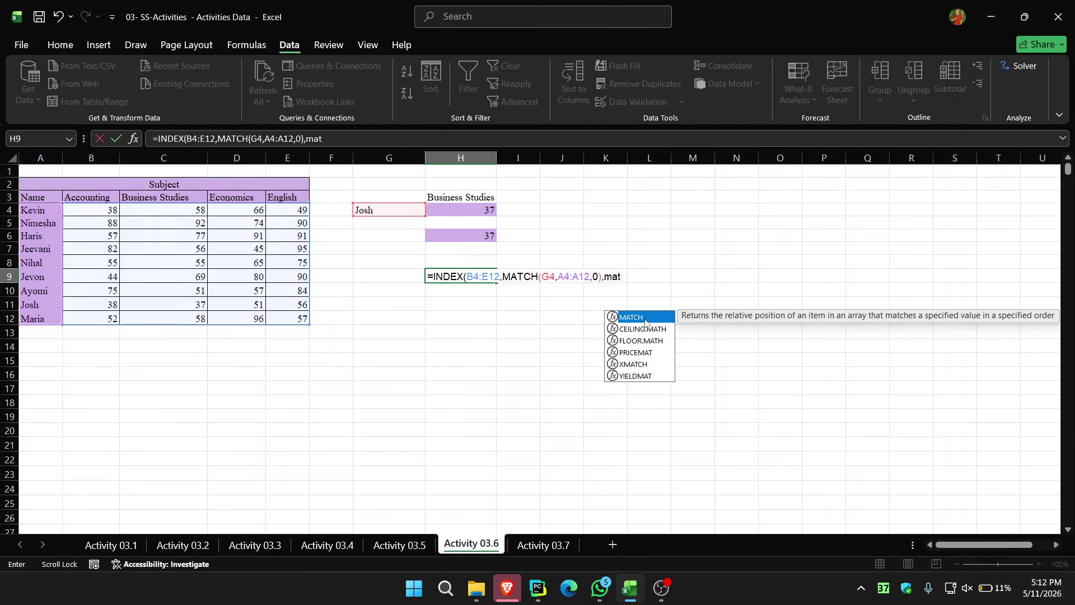
{"action": "double_click", "coordinate": [644, 317]}
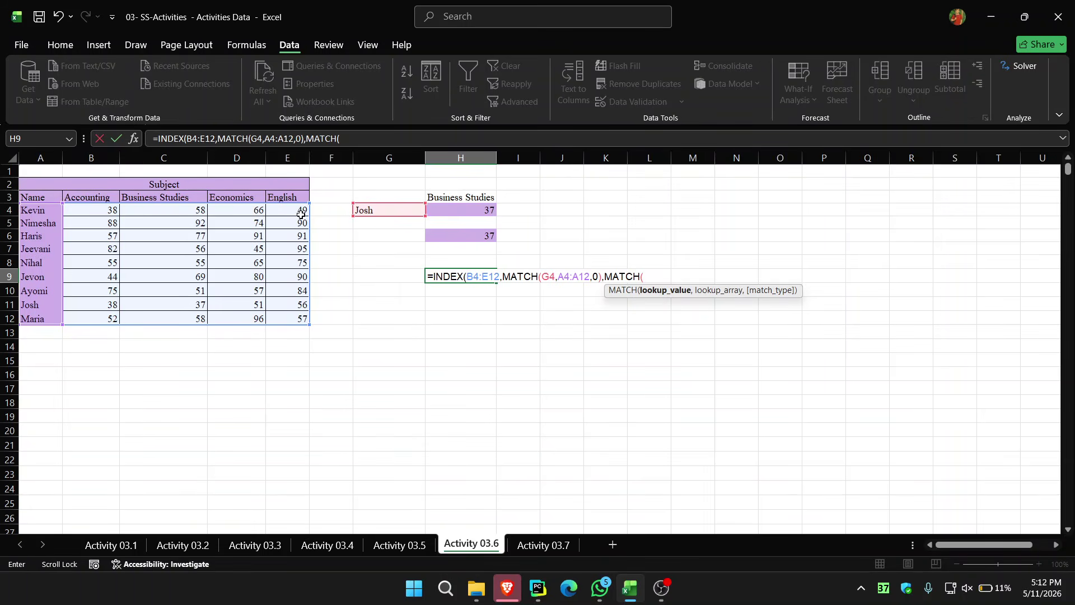
{"action": "left_click", "coordinate": [467, 196]}
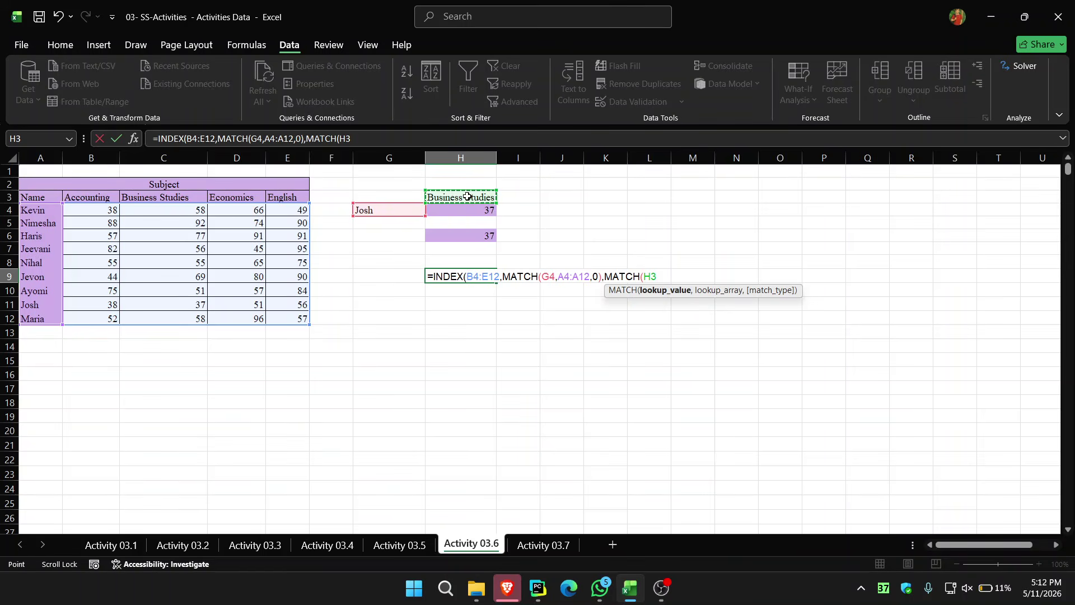
{"action": "type", "text": ","}
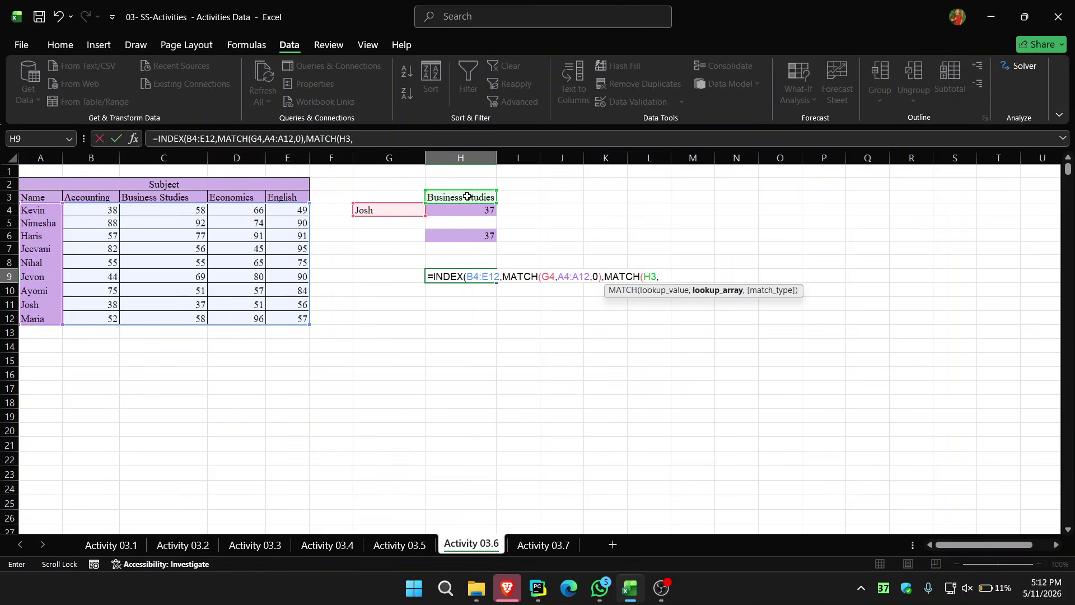
{"action": "left_click_drag", "start_coordinate": [78, 197], "coordinate": [279, 196]}
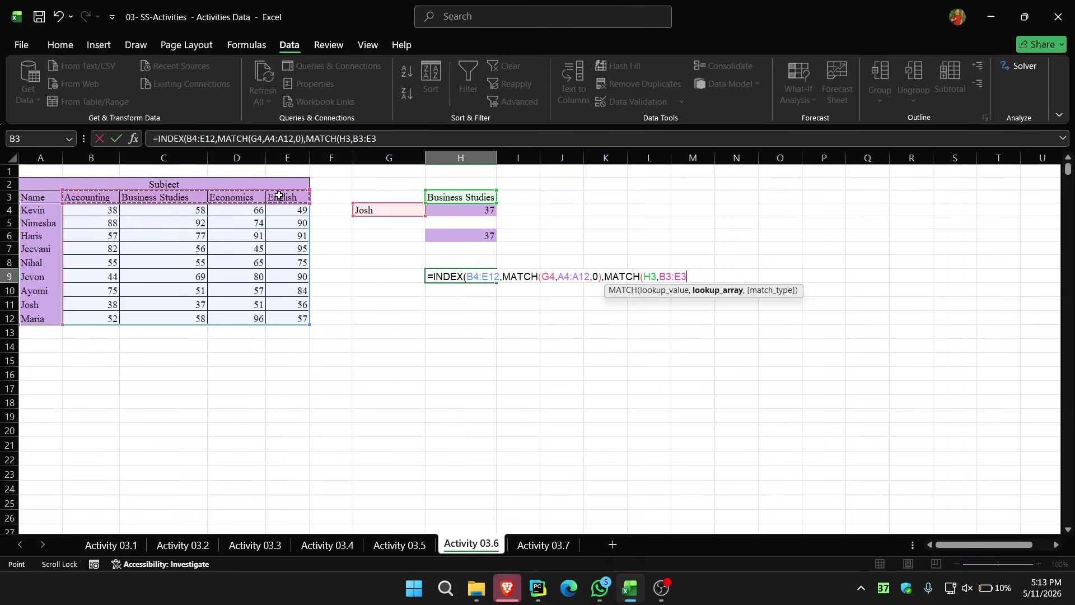
{"action": "type", "text": ","}
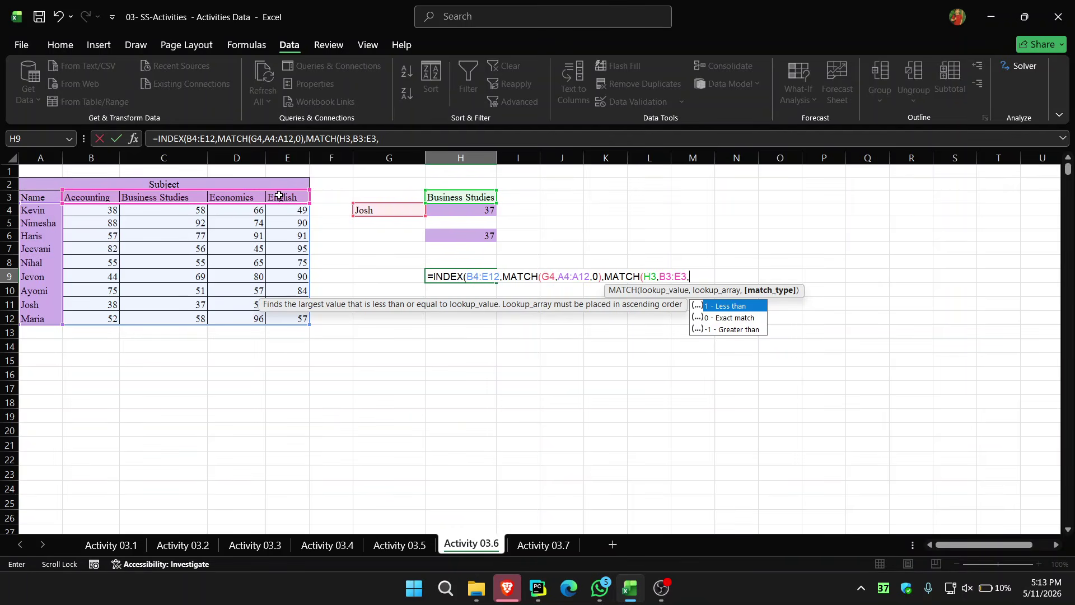
{"action": "type", "text": "0"}
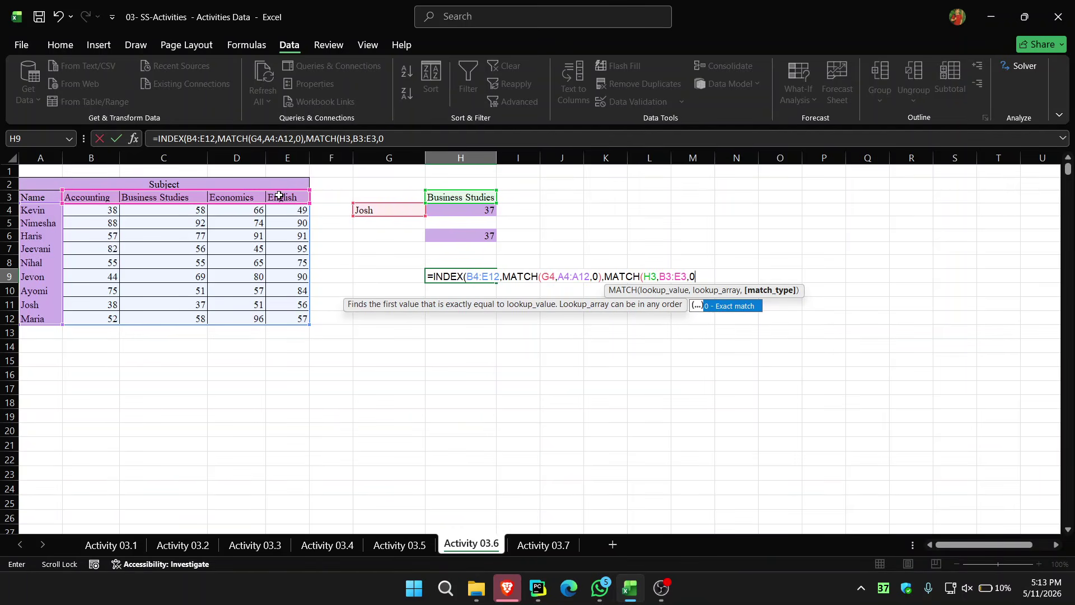
{"action": "type", "text": ")"}
{"action": "key", "text": "Return"}
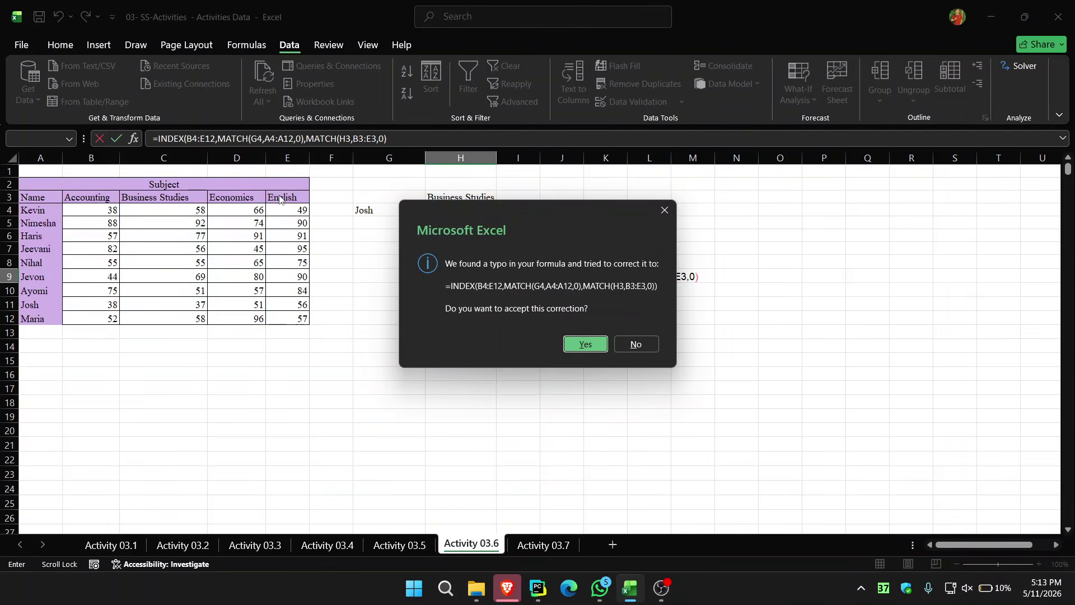
{"action": "left_click", "coordinate": [590, 343]}
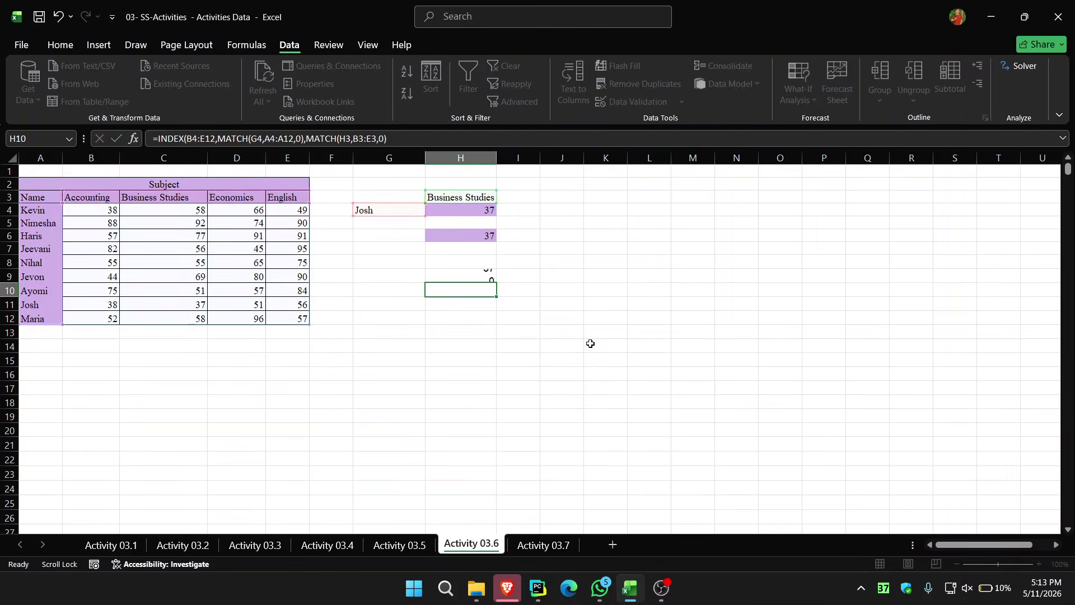
Test the three lookups by choosing the student from A8 in G4, and review the formulas in H9, H6 and H4.
{"action": "left_click_drag", "start_coordinate": [375, 212], "coordinate": [431, 213]}
{"action": "left_click", "coordinate": [431, 213]}
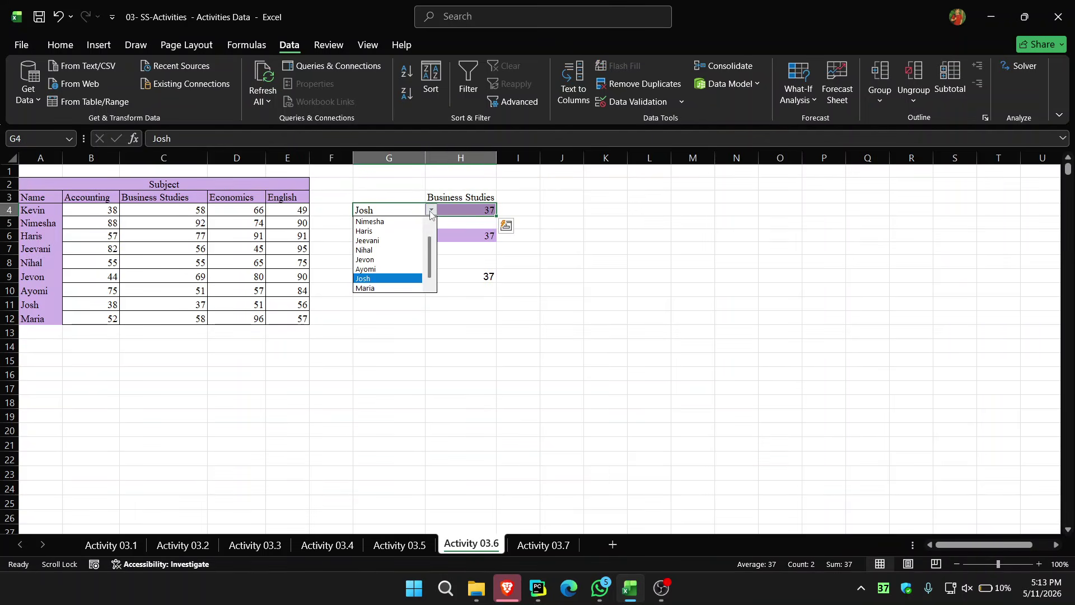
{"action": "left_click", "coordinate": [420, 255]}
{"action": "left_click", "coordinate": [451, 276]}
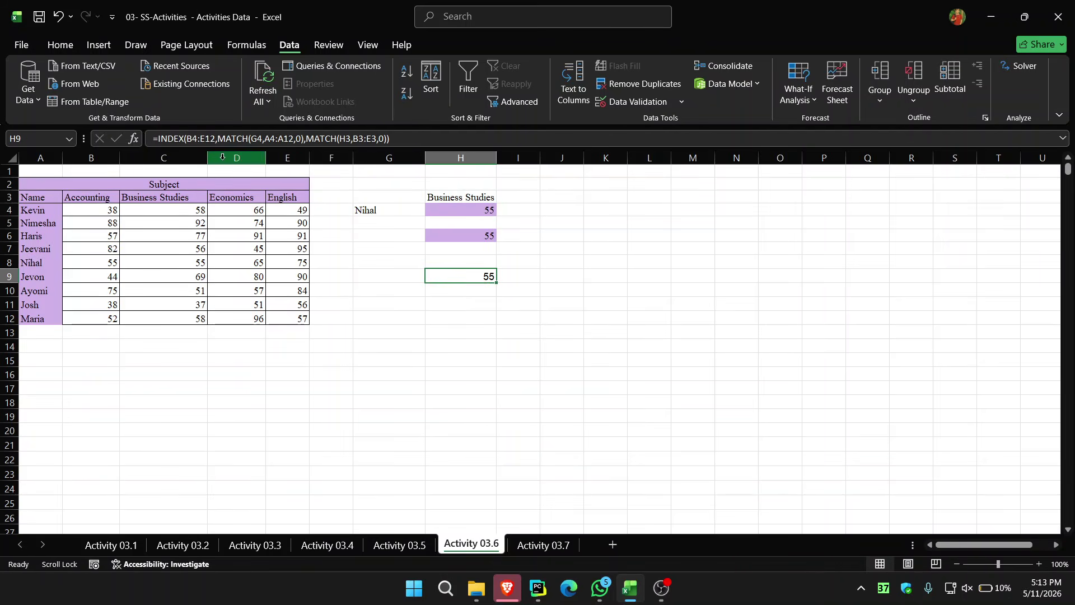
{"action": "left_click", "coordinate": [449, 236]}
{"action": "left_click", "coordinate": [434, 208]}
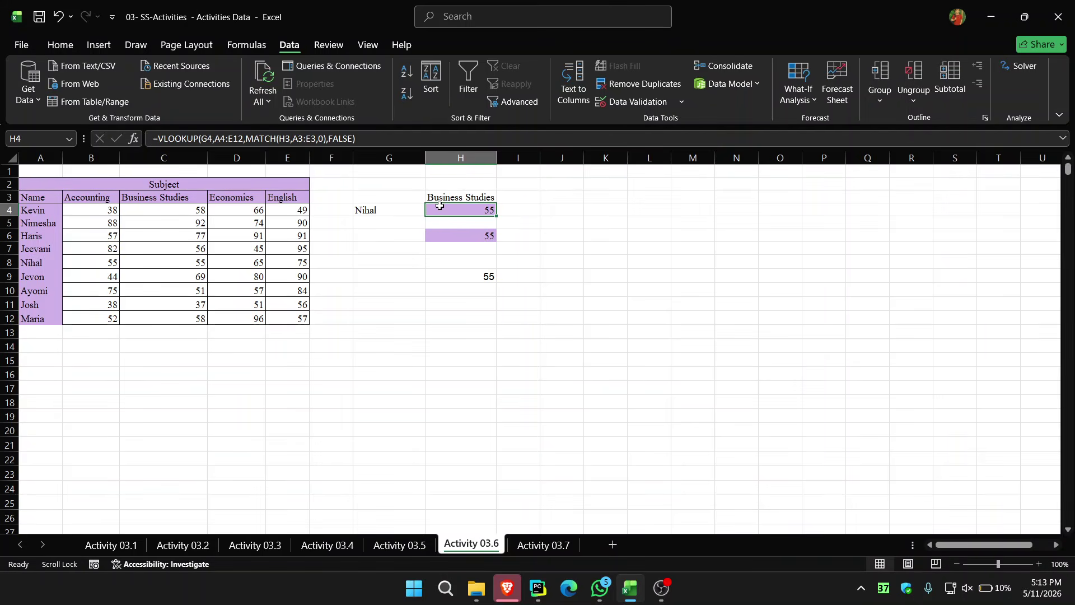
{"action": "left_click", "coordinate": [622, 325]}
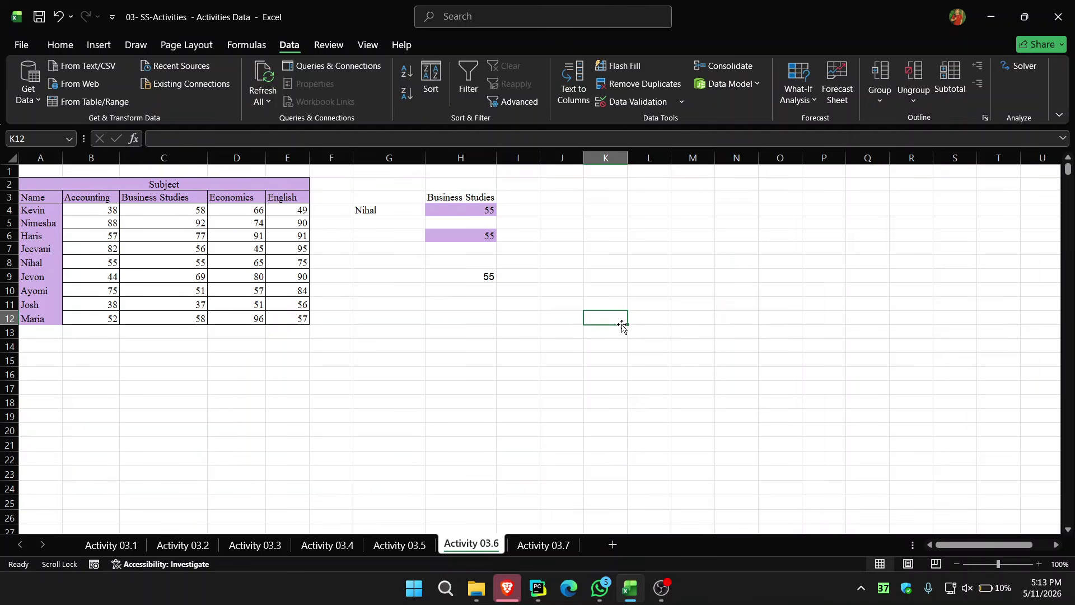
{"action": "left_click", "coordinate": [662, 588]}
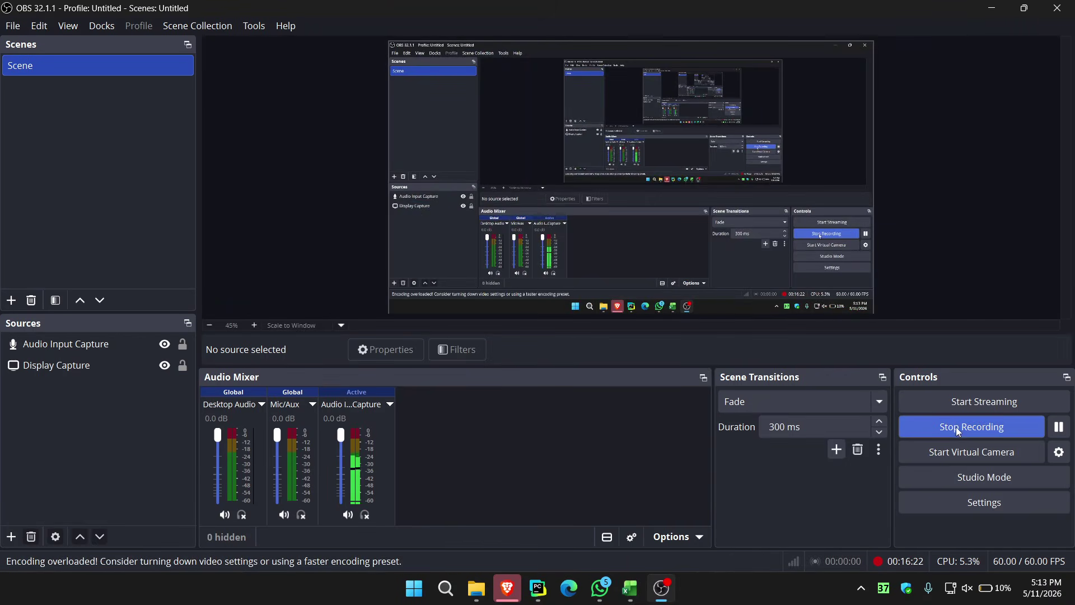